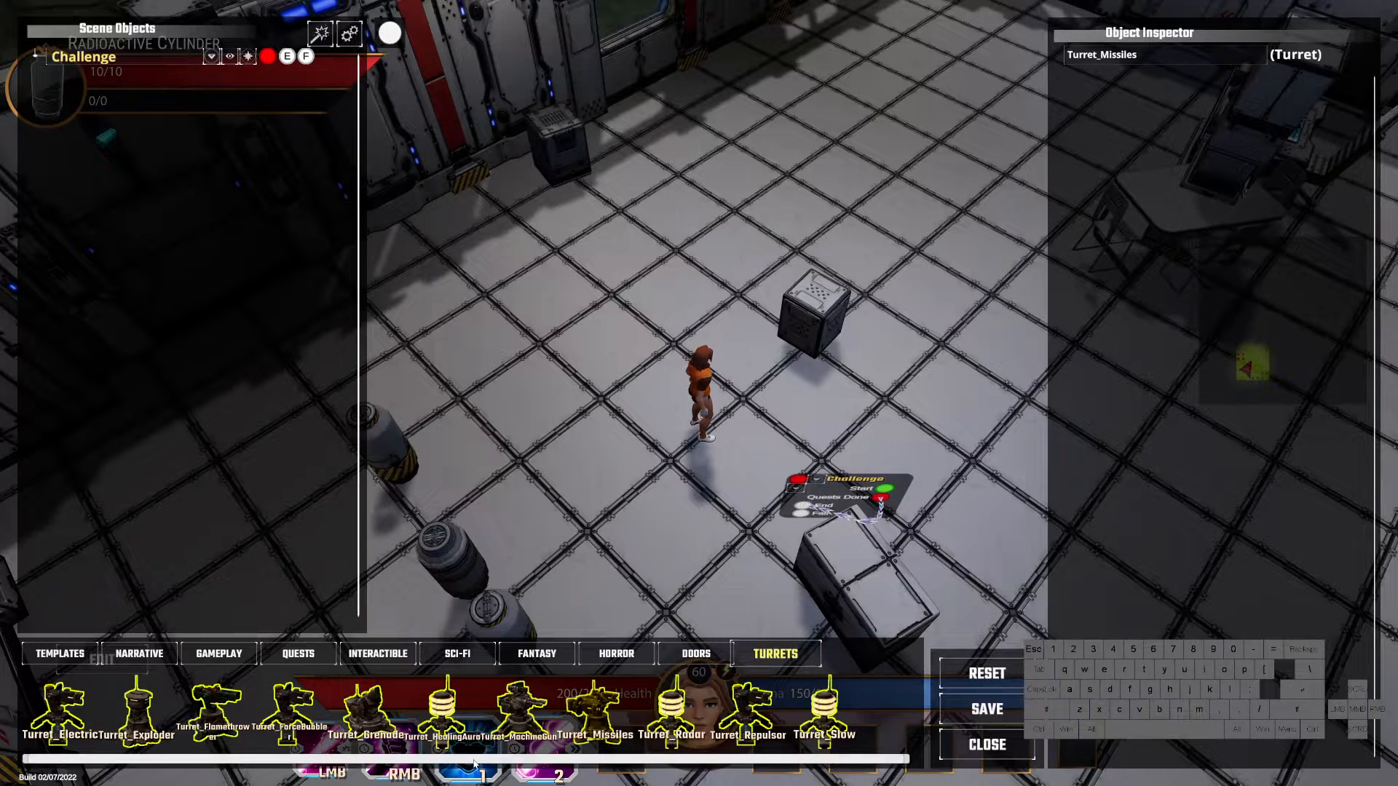
Step: Place a Turret_Missiles object on the floor near the back wall window, rotated to face into the room
click(303, 713)
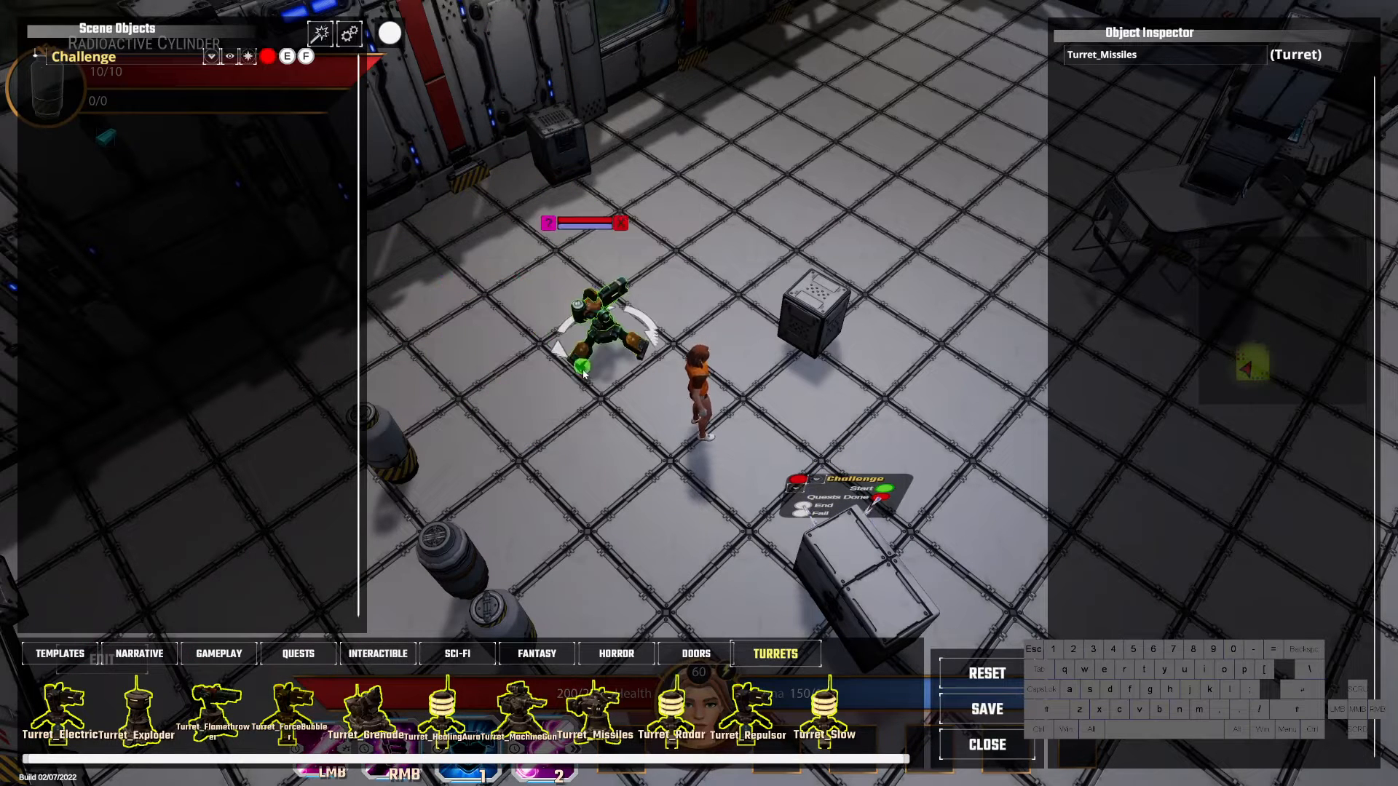
click(593, 710)
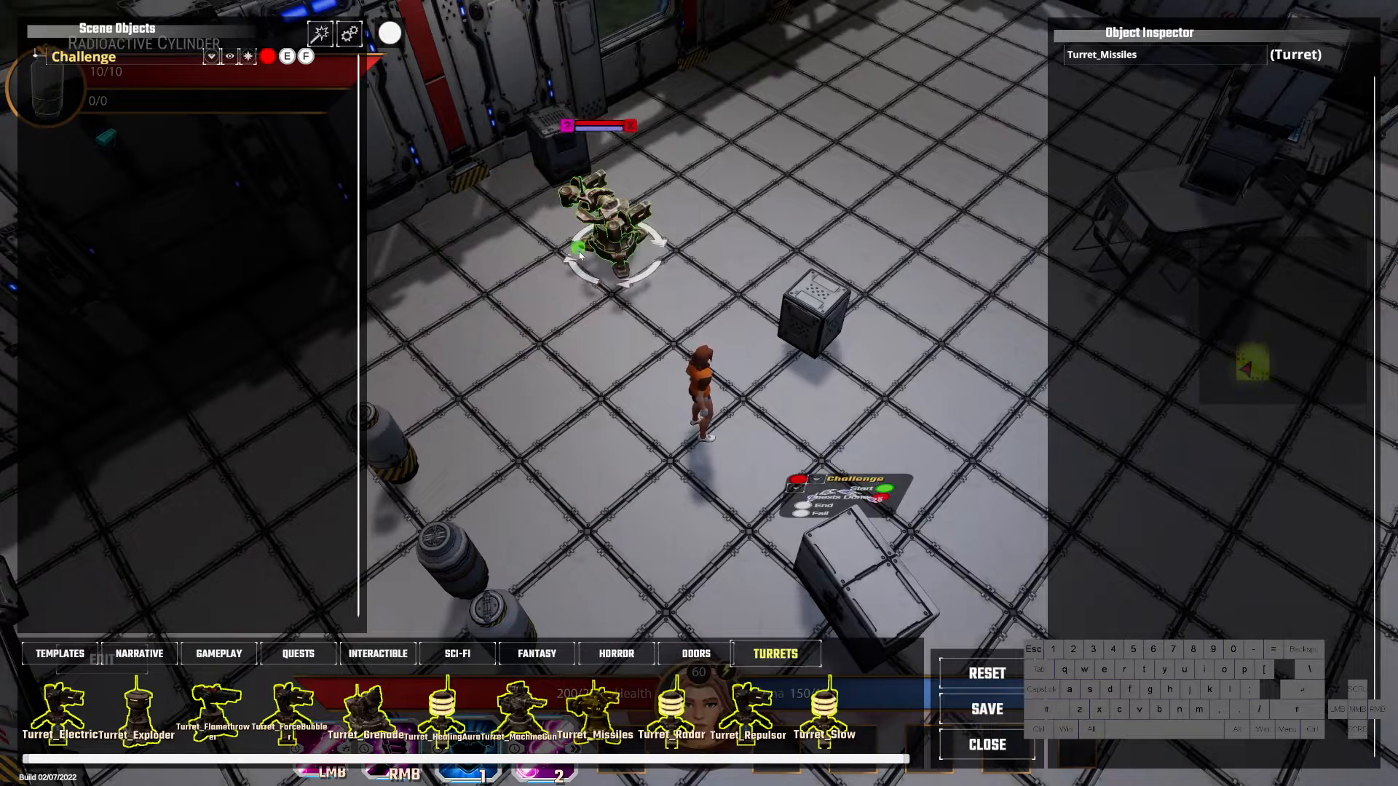
scroll(641, 235, down, 3)
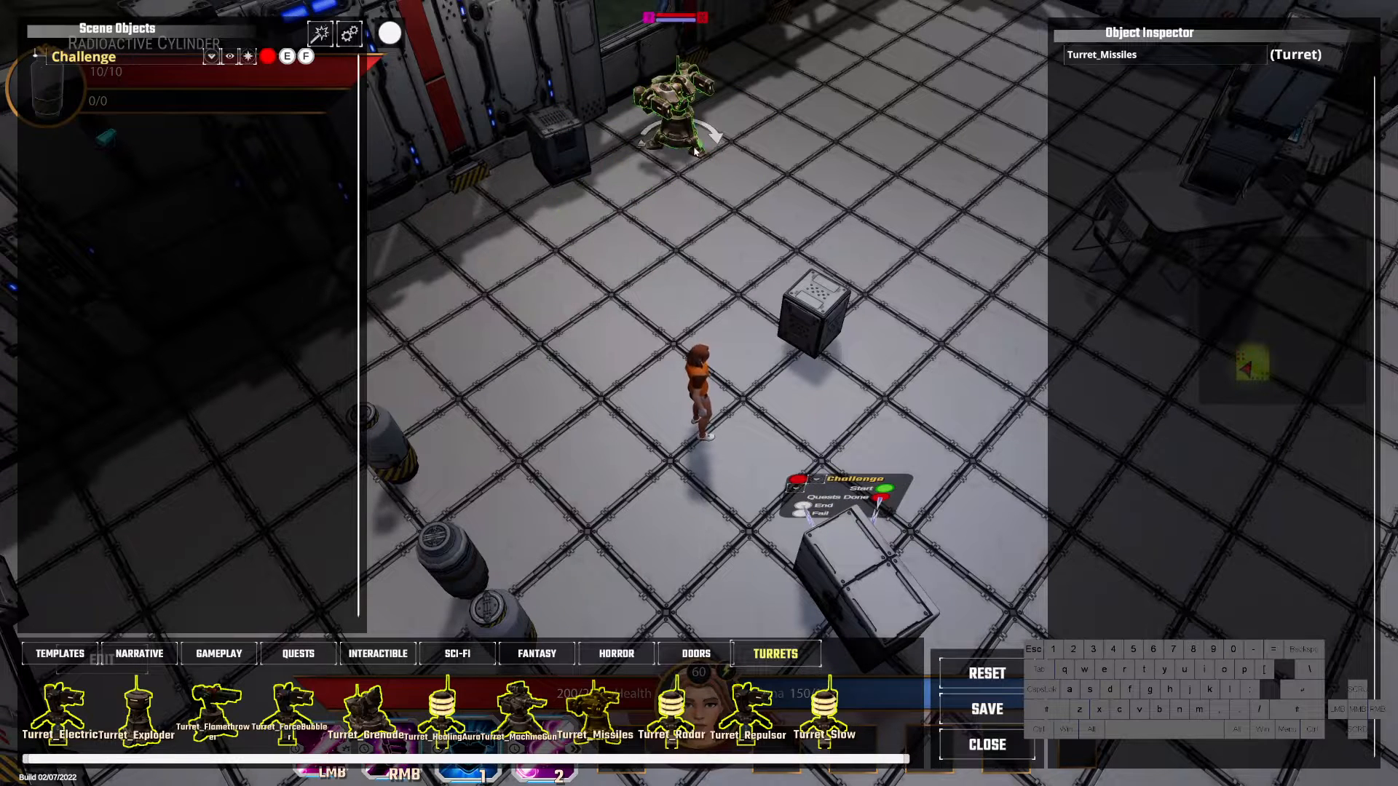
click(694, 151)
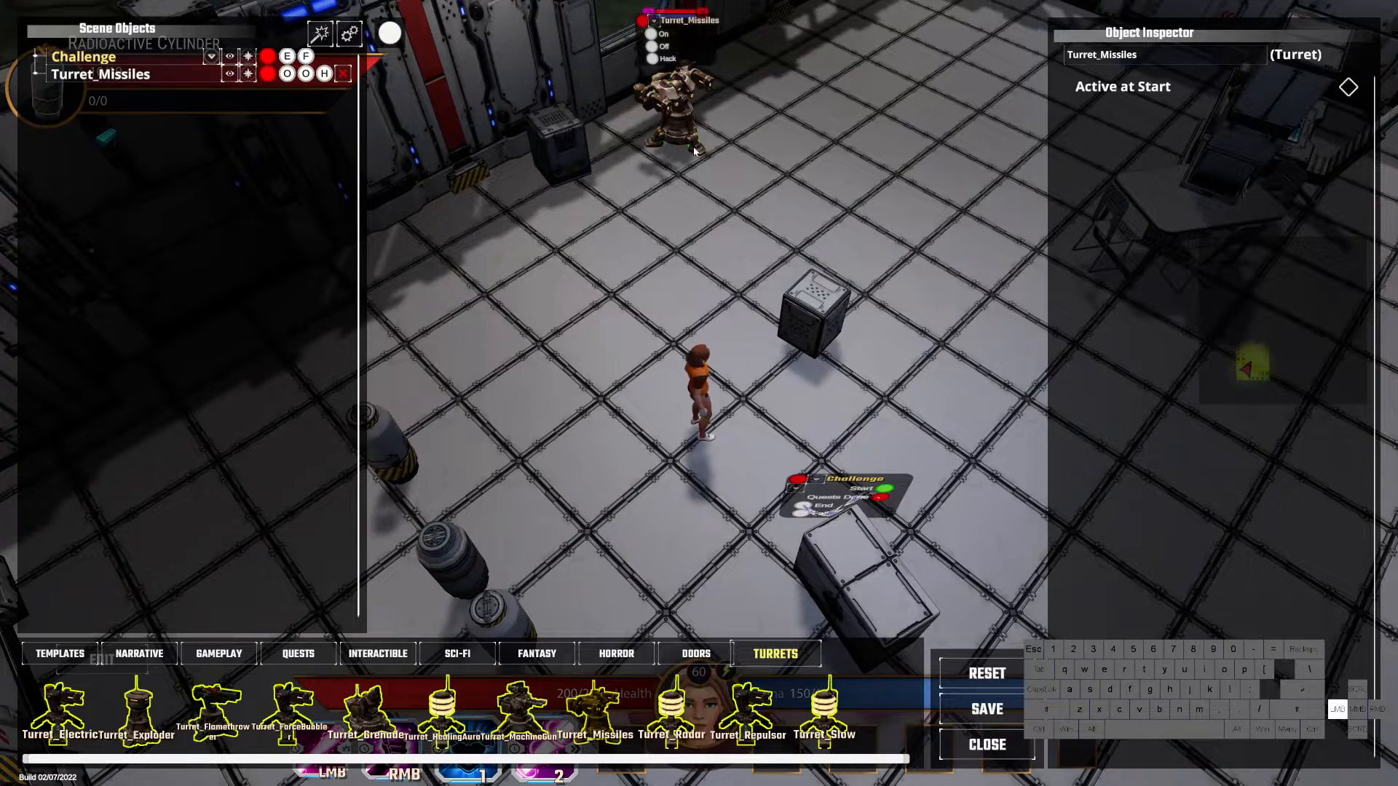
Step: Play-test the missile turret by running the character around the room and between the crates to draw its fire
click(1010, 735)
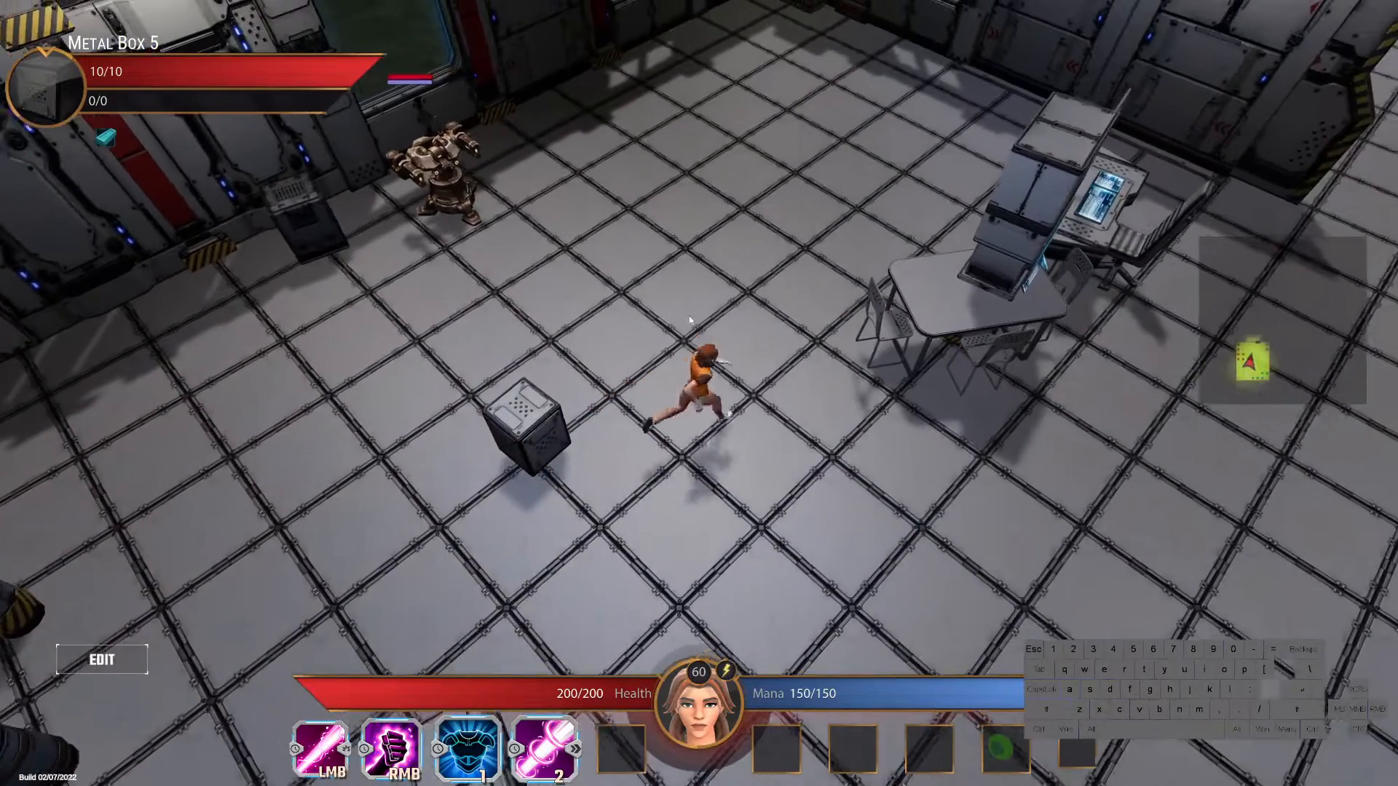
click(552, 267)
click(706, 510)
click(735, 528)
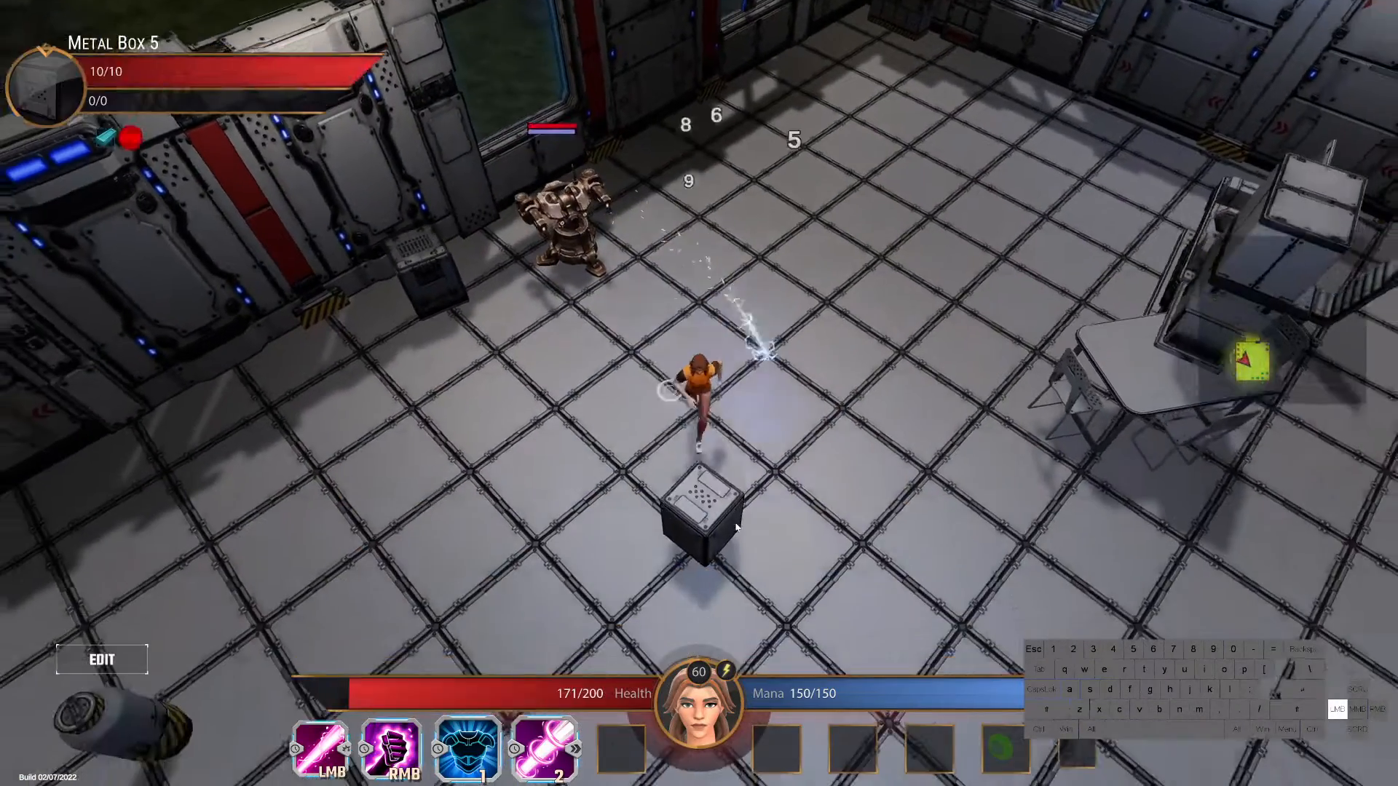
click(815, 466)
click(670, 459)
click(537, 466)
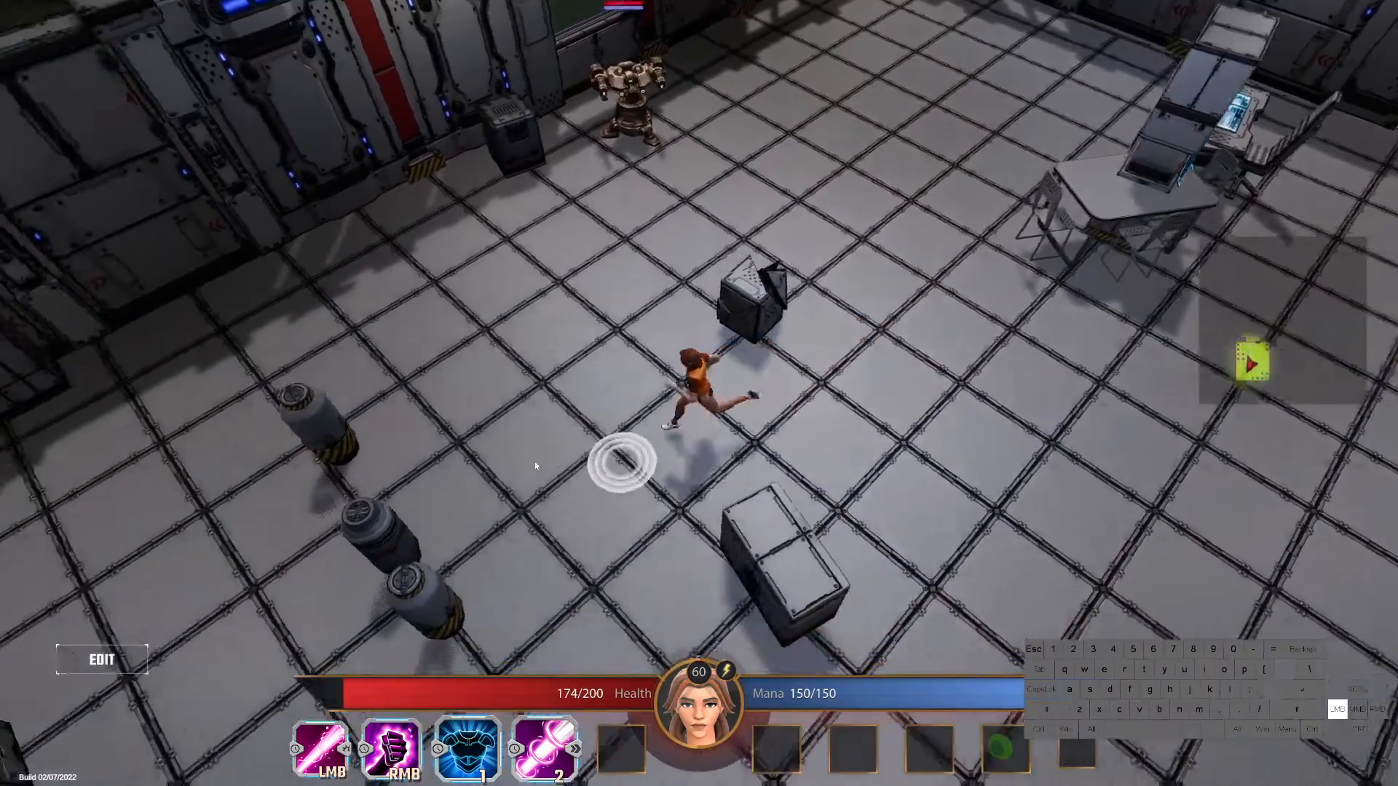
click(858, 565)
click(643, 466)
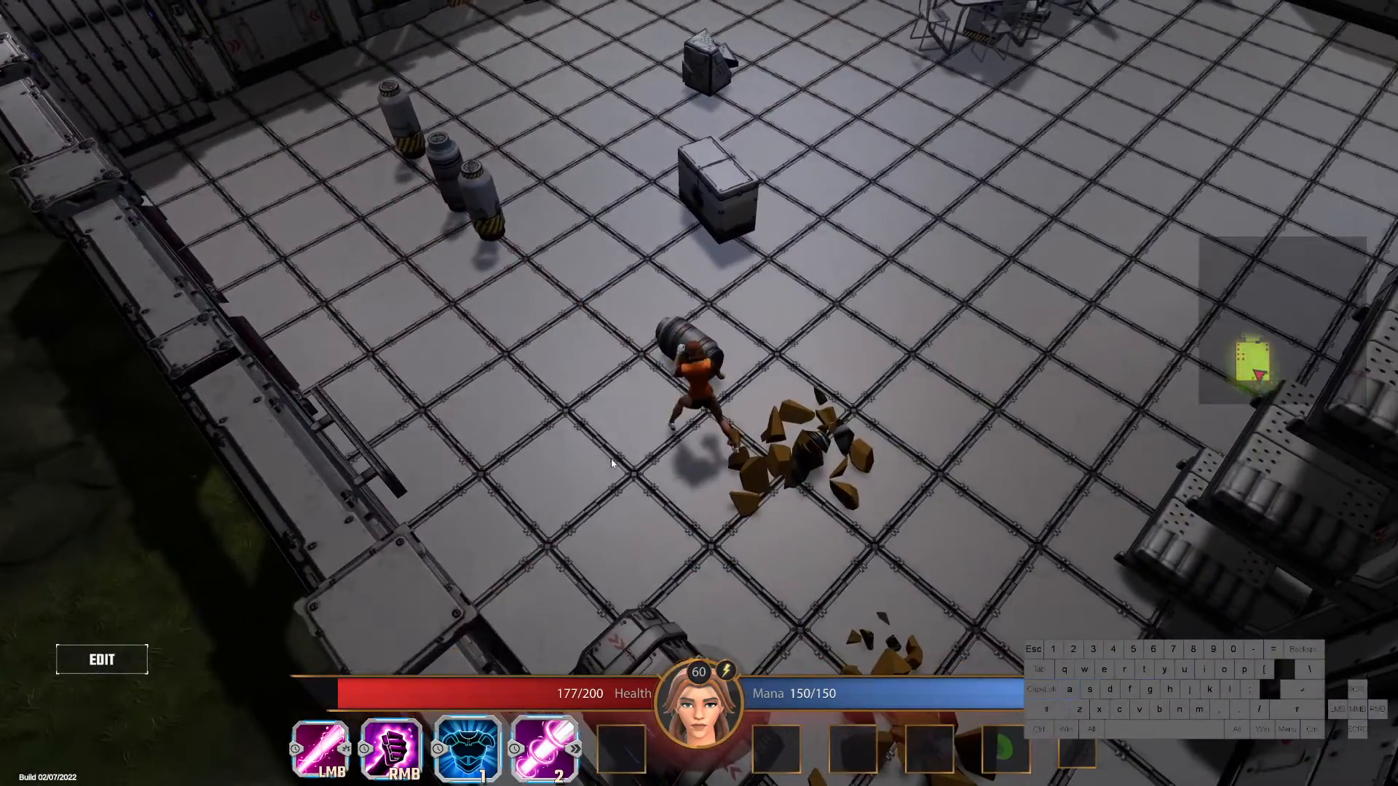
click(837, 423)
click(919, 414)
click(794, 303)
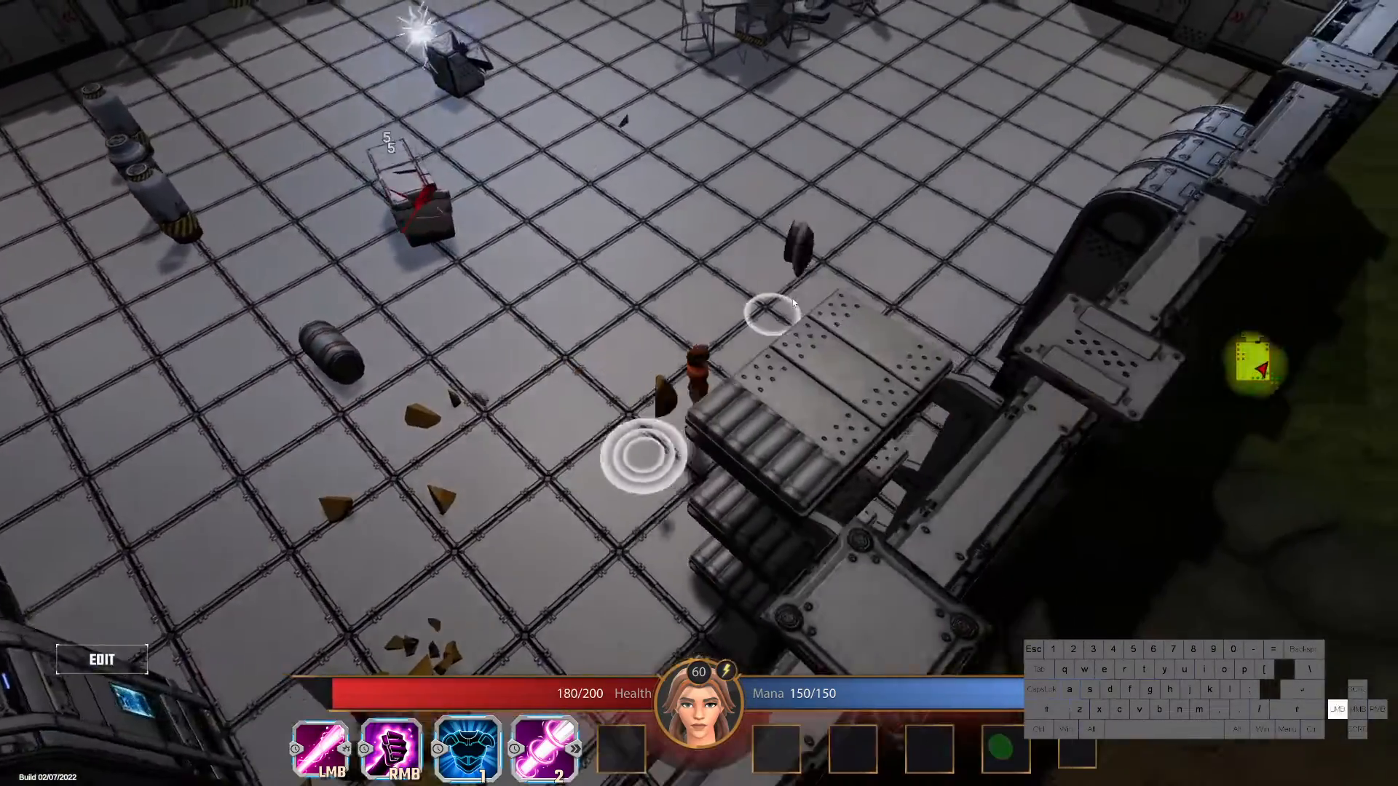
click(641, 270)
click(556, 453)
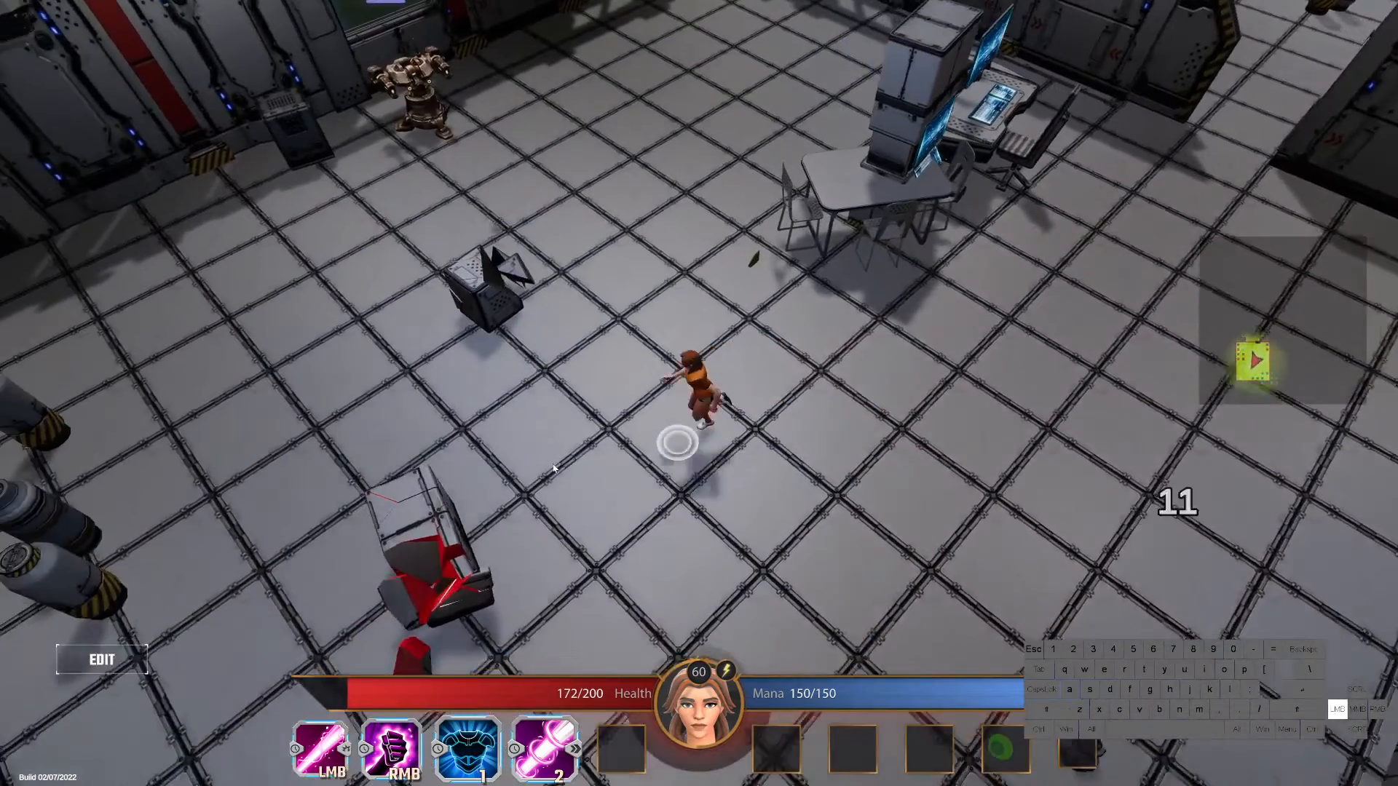
click(554, 469)
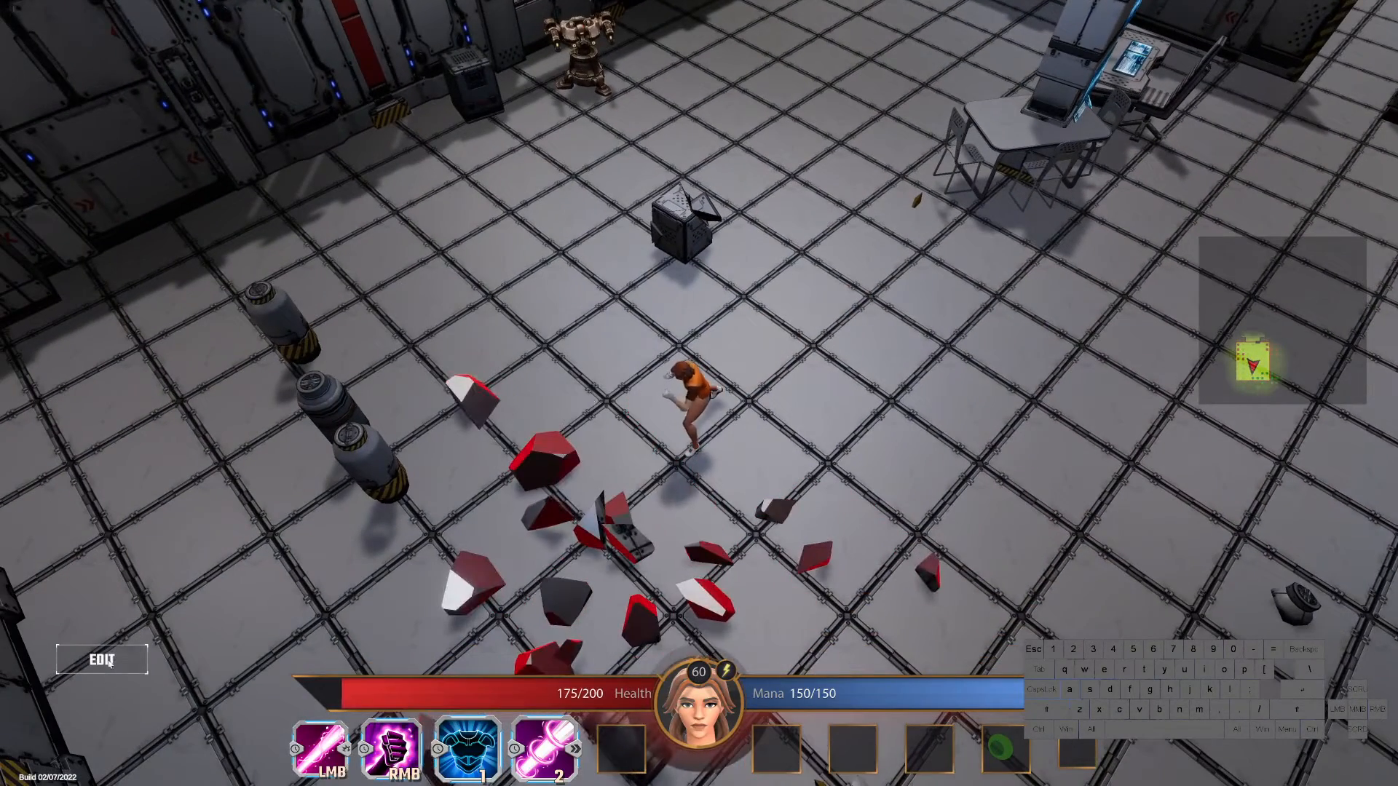
Step: Return to editing, turn off Active at Start for Turret_Missiles, and reset the scene
click(109, 662)
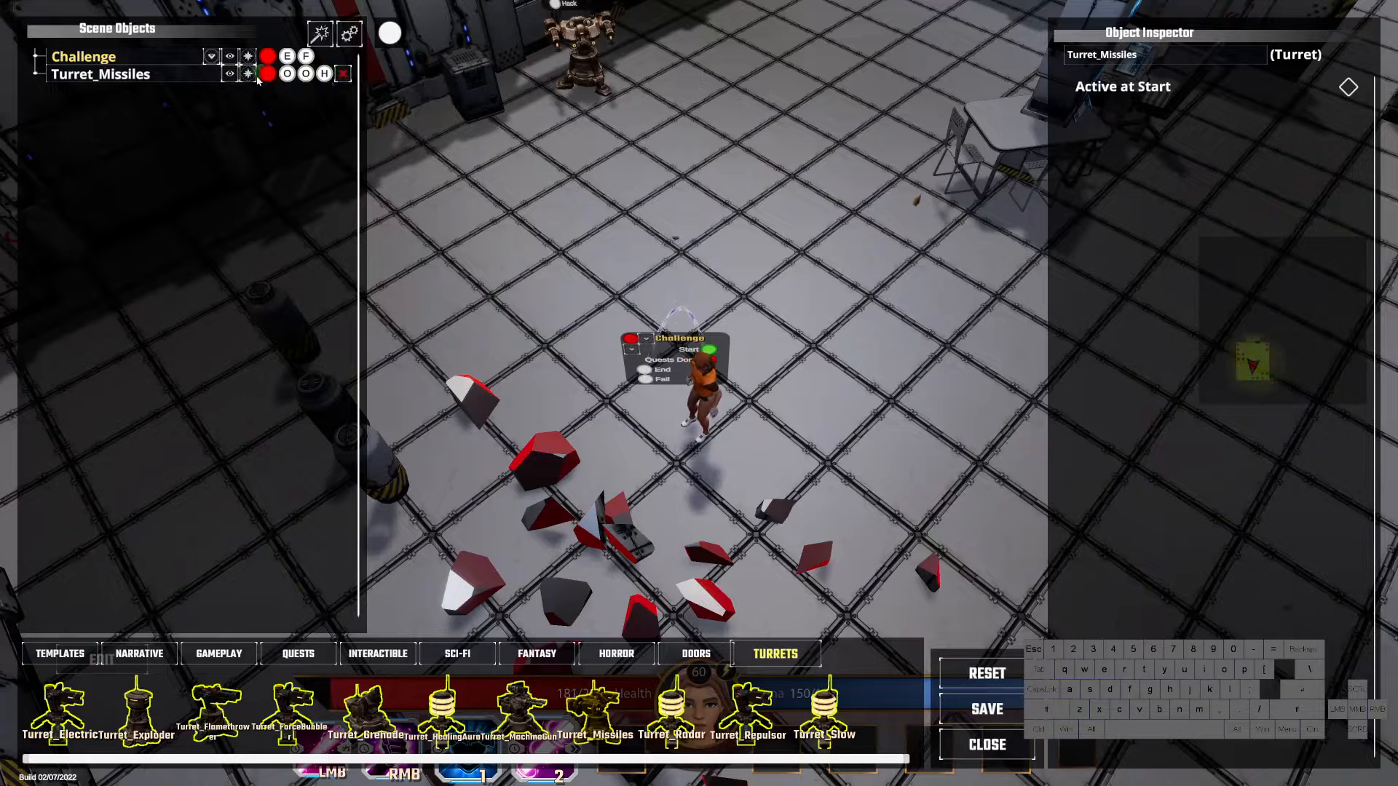
click(232, 75)
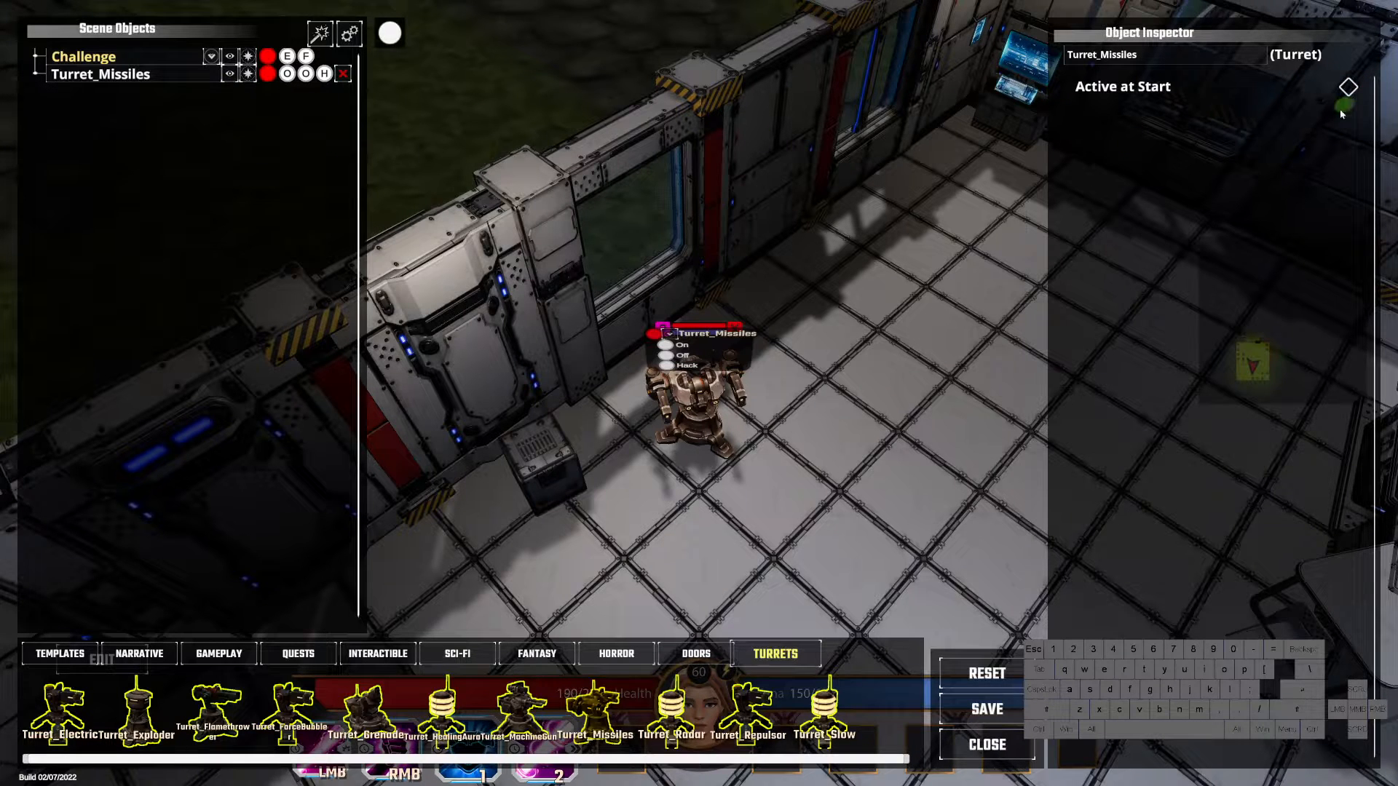
click(987, 674)
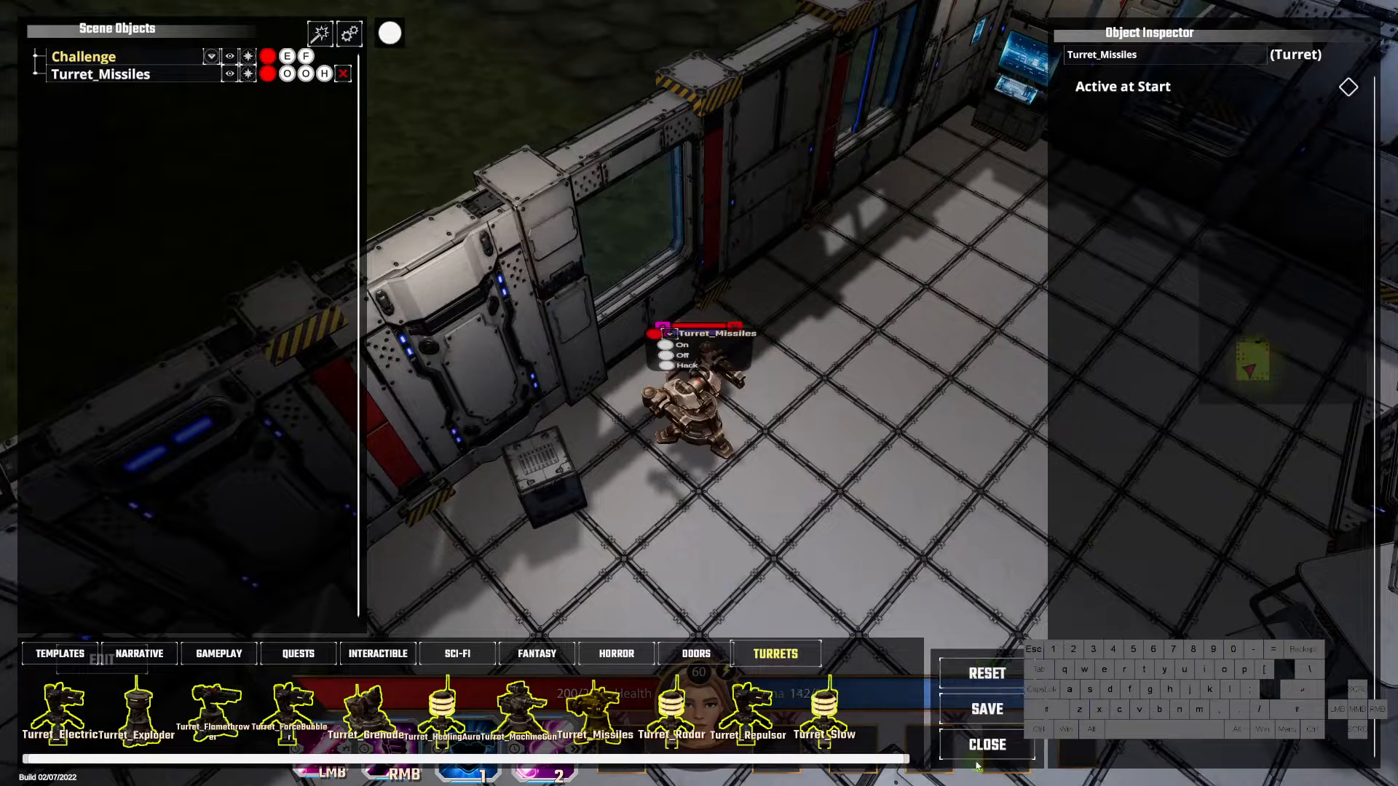
Step: Play-test the inactive turret by walking the character up to it and back towards the metal box
click(987, 744)
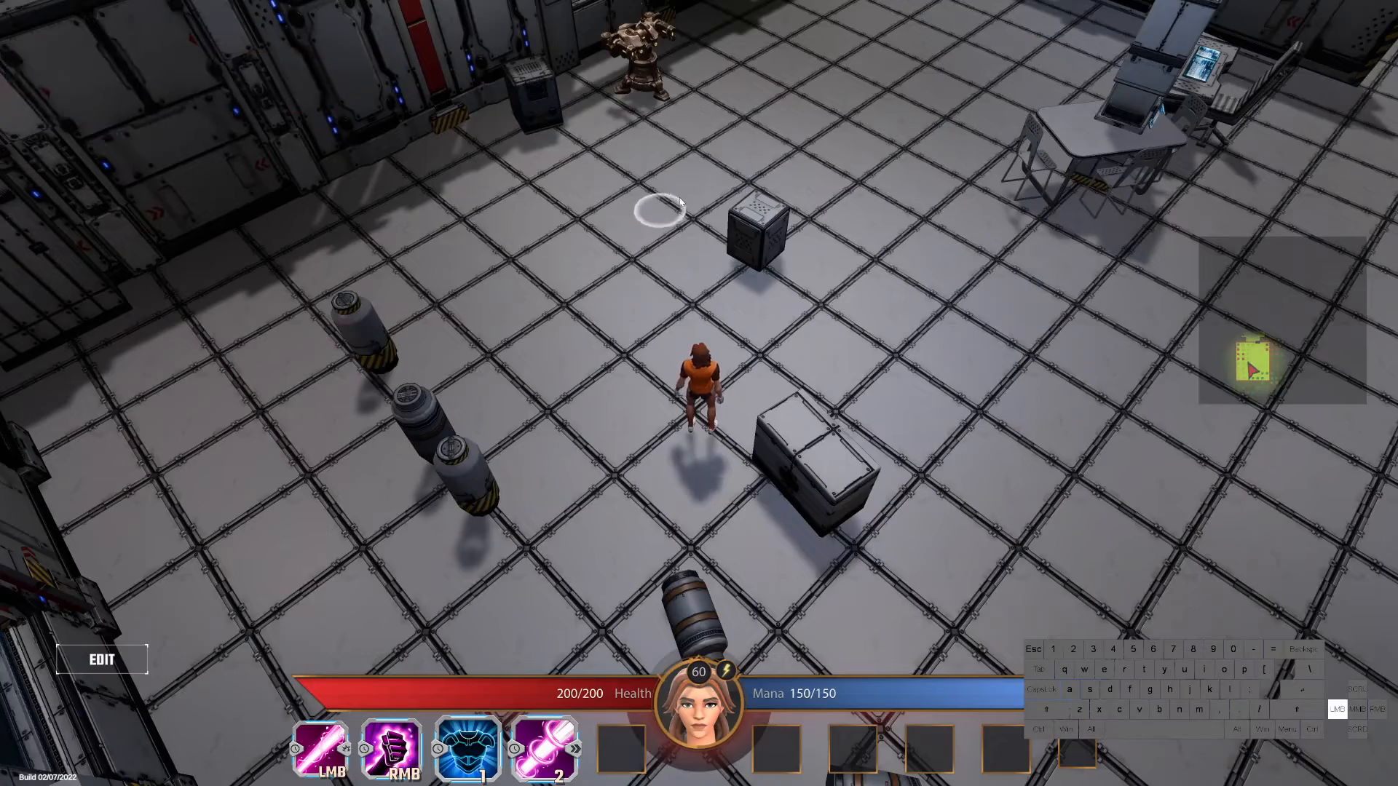
click(744, 253)
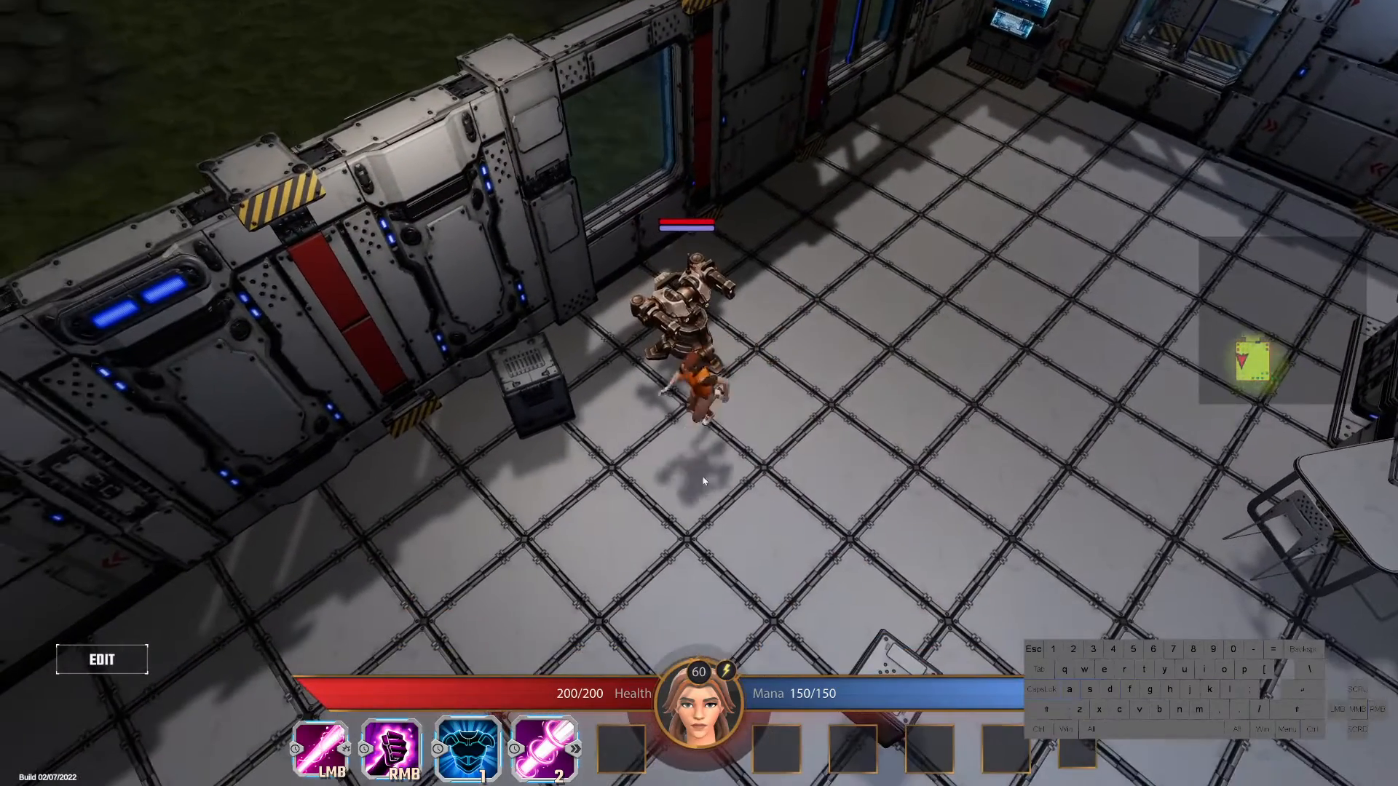
click(780, 495)
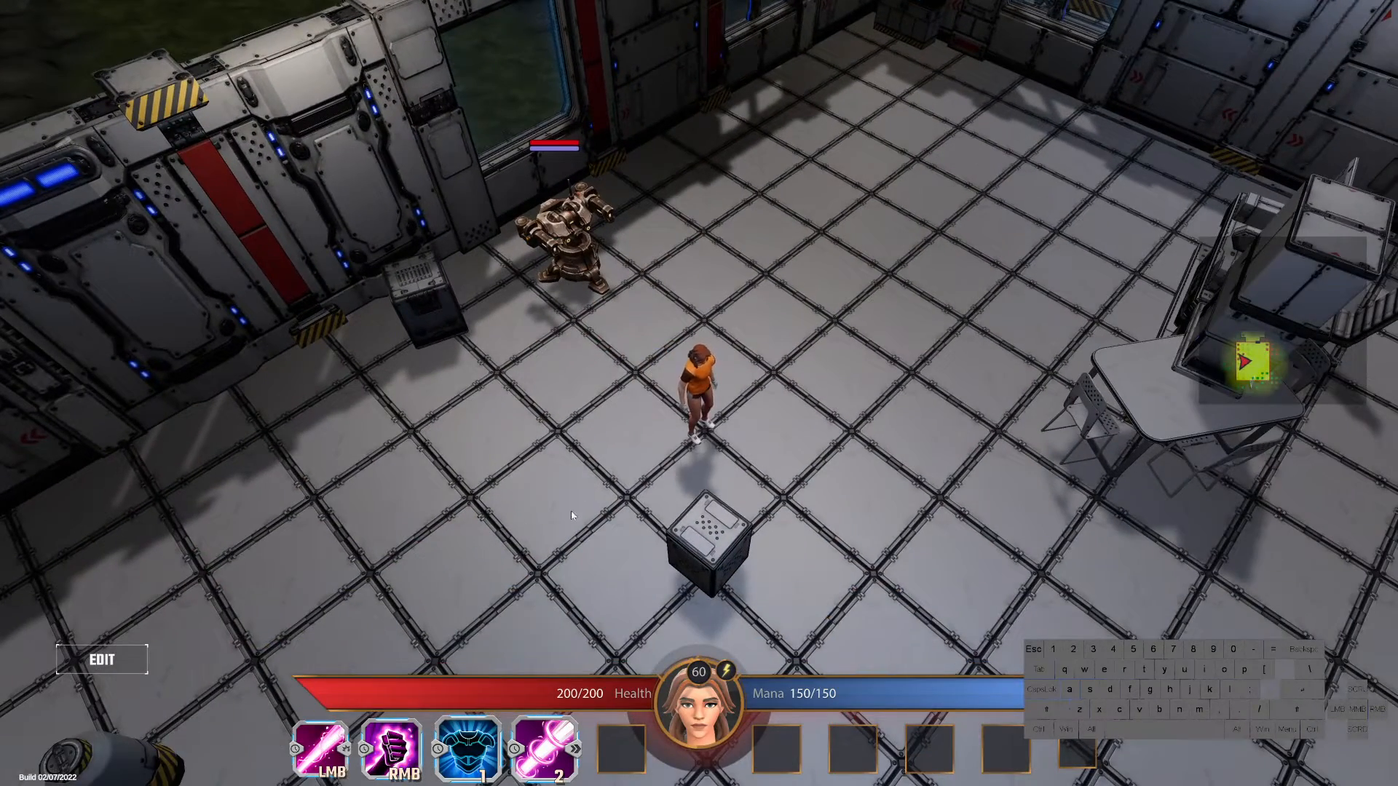
drag(766, 472, 735, 463)
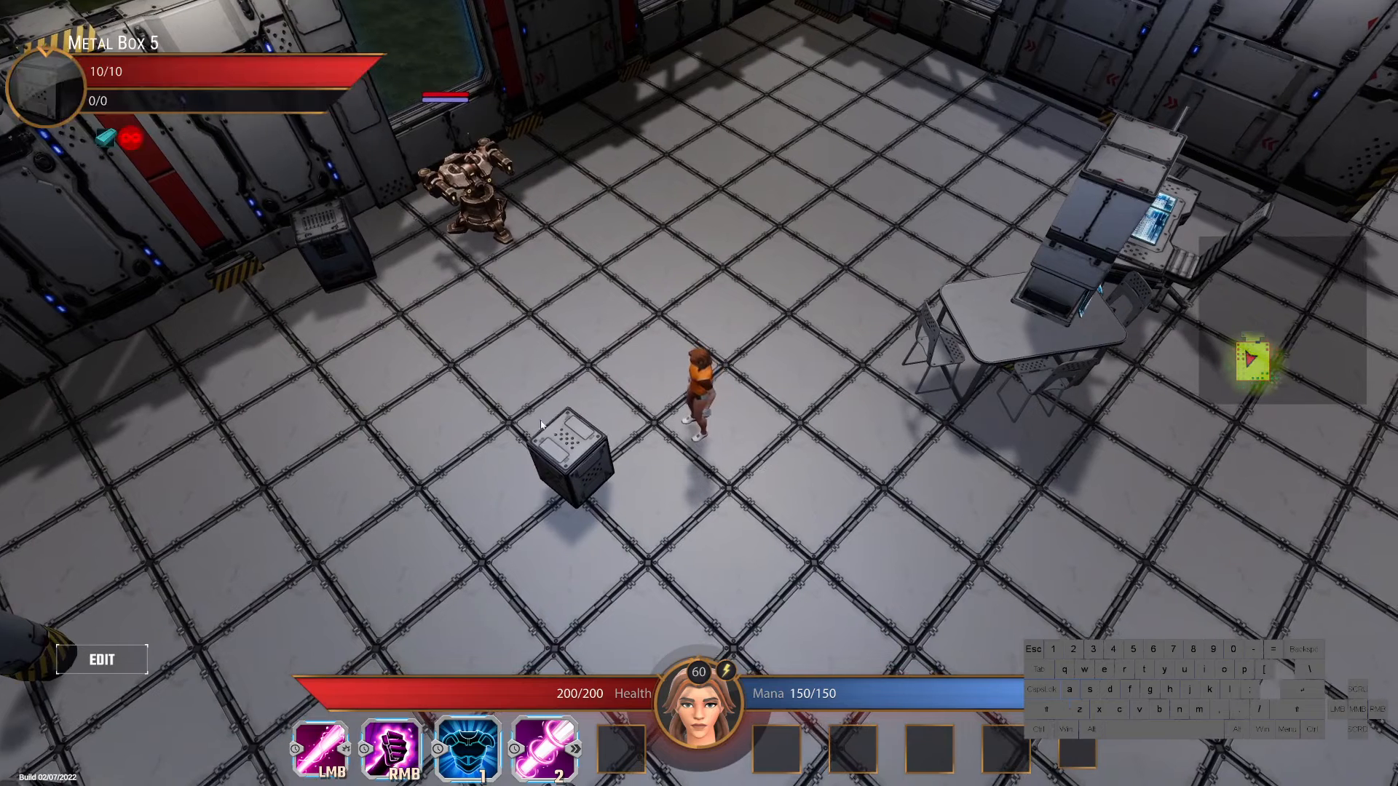
Step: Place a TriggerSphere from the gameplay objects on the open floor beside the metal box
click(101, 660)
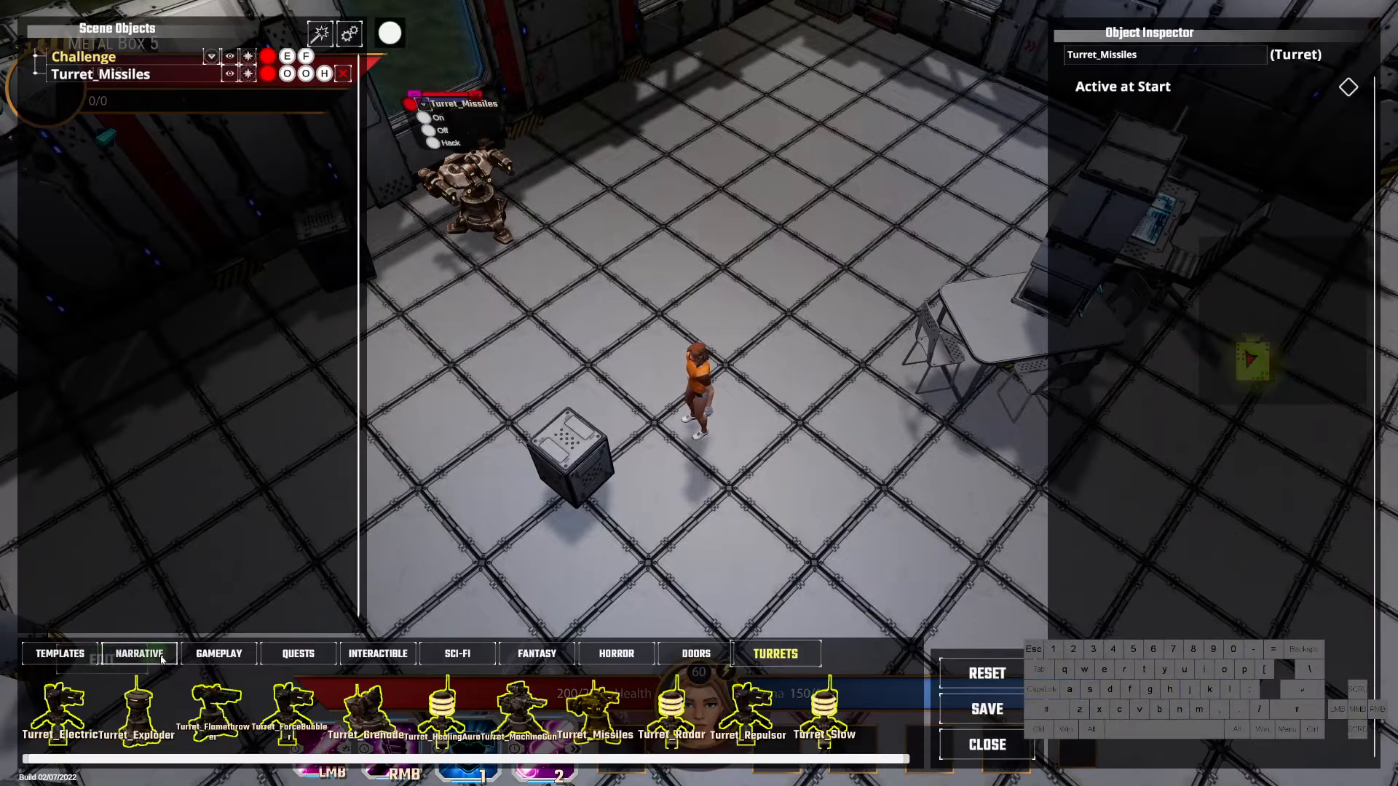
click(213, 659)
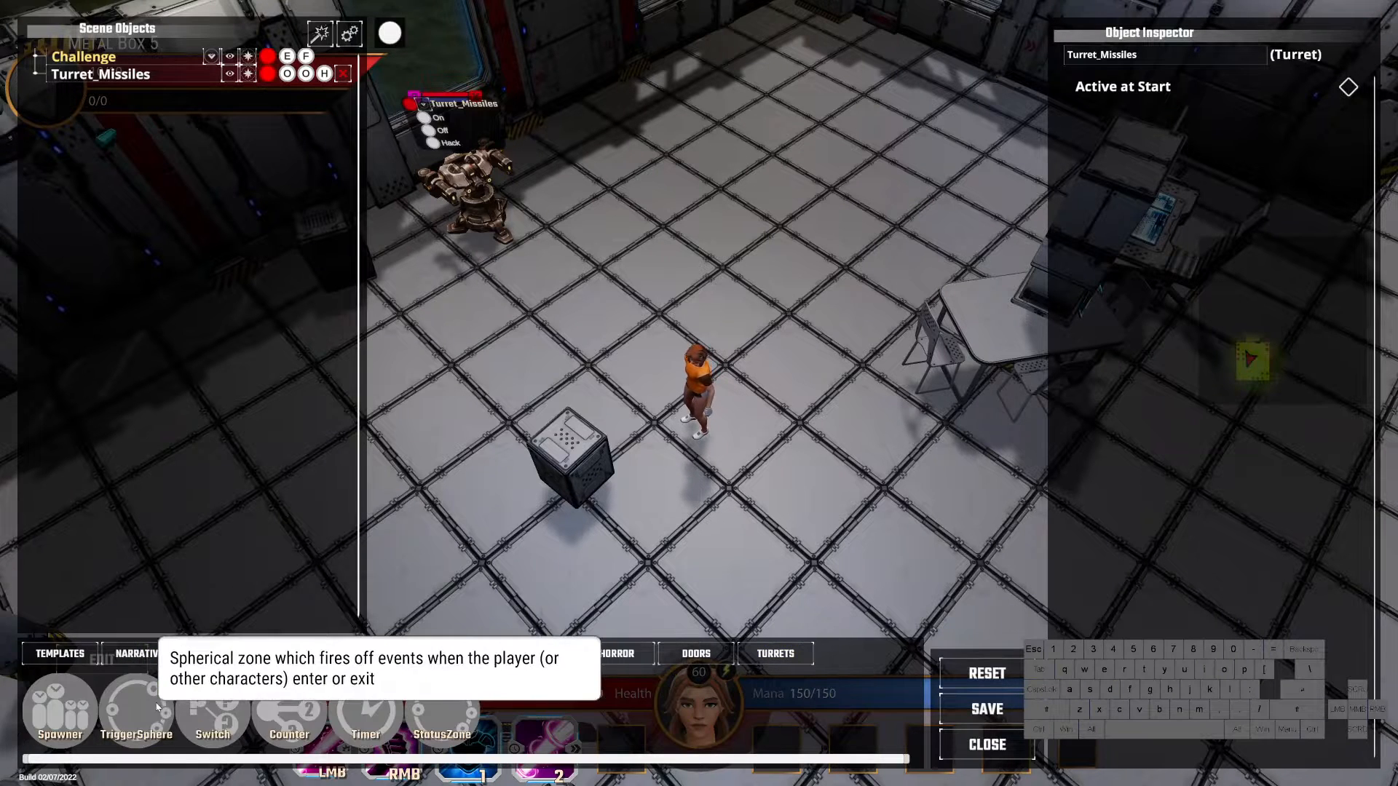
click(136, 706)
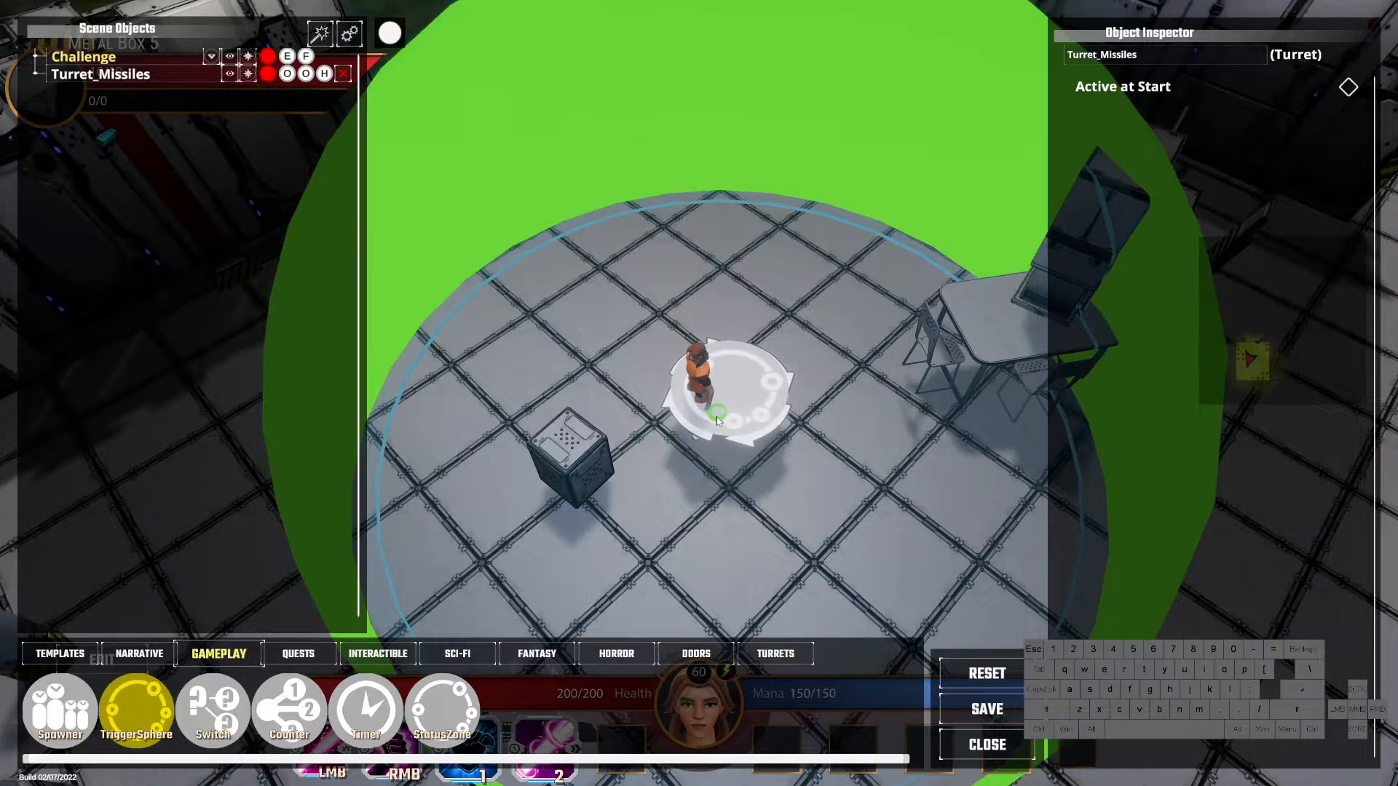
click(693, 413)
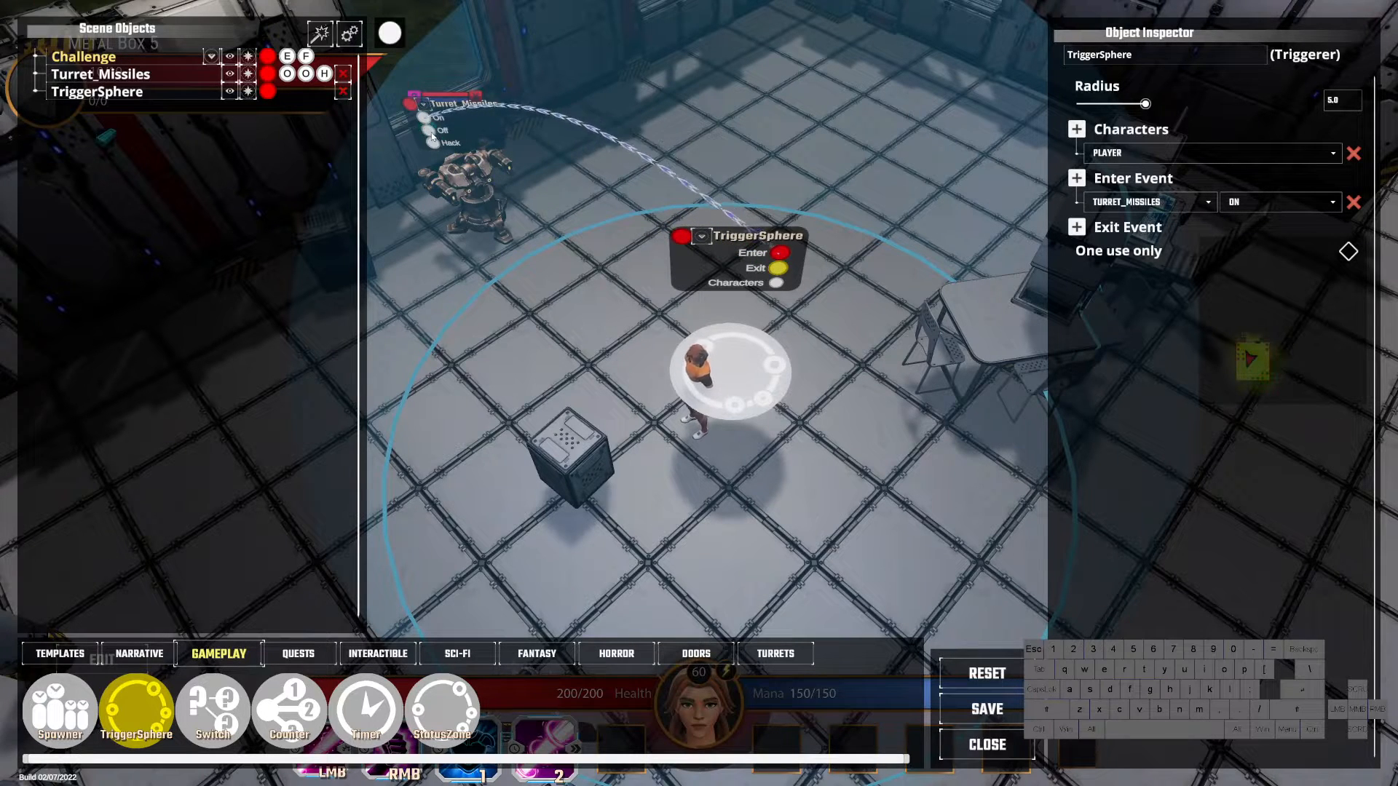
Step: Link the TriggerSphere's Enter event to Turret_Missiles On and its Exit event to Off, and reset the scene
drag(432, 136, 430, 132)
click(994, 685)
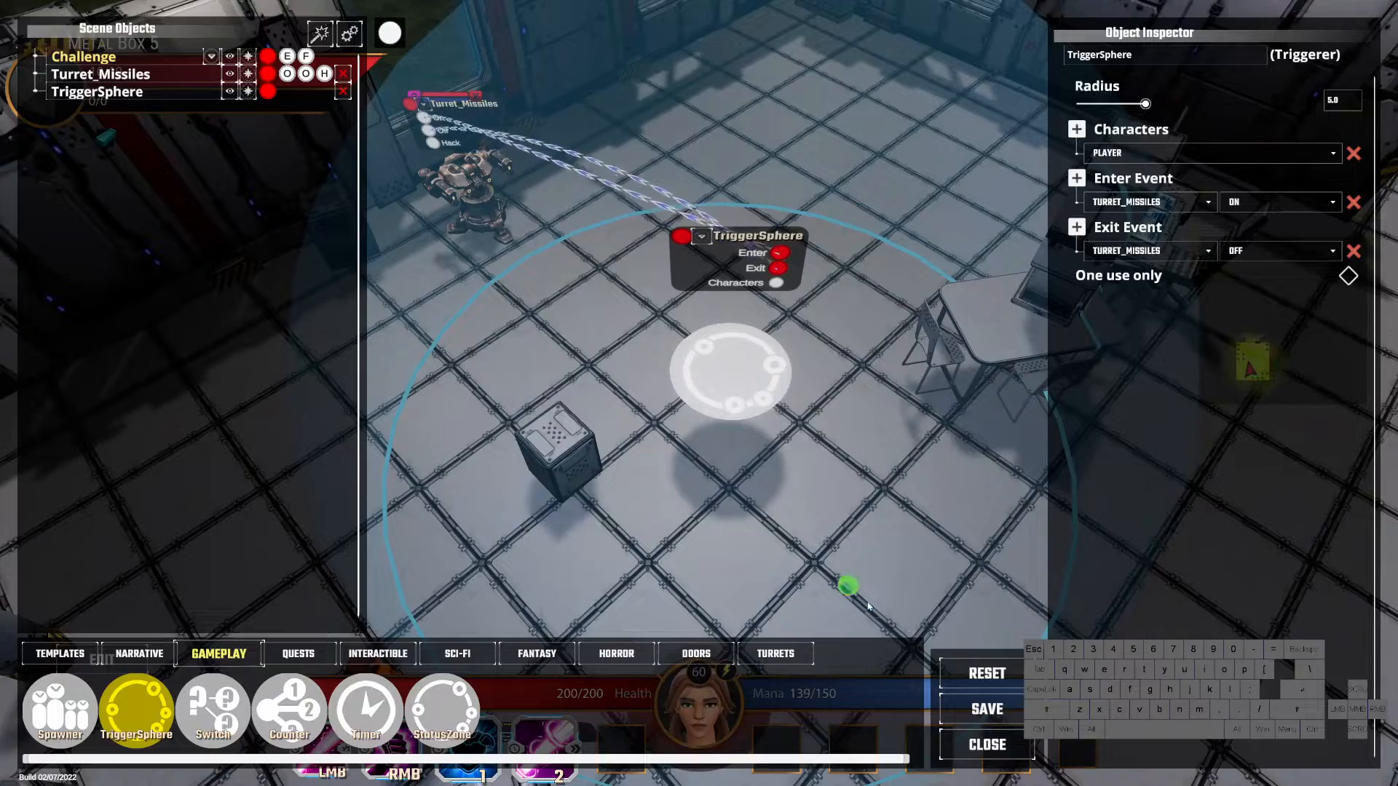
Step: Play-test the trigger zone by running the character through it and out to the room's far corner
click(991, 745)
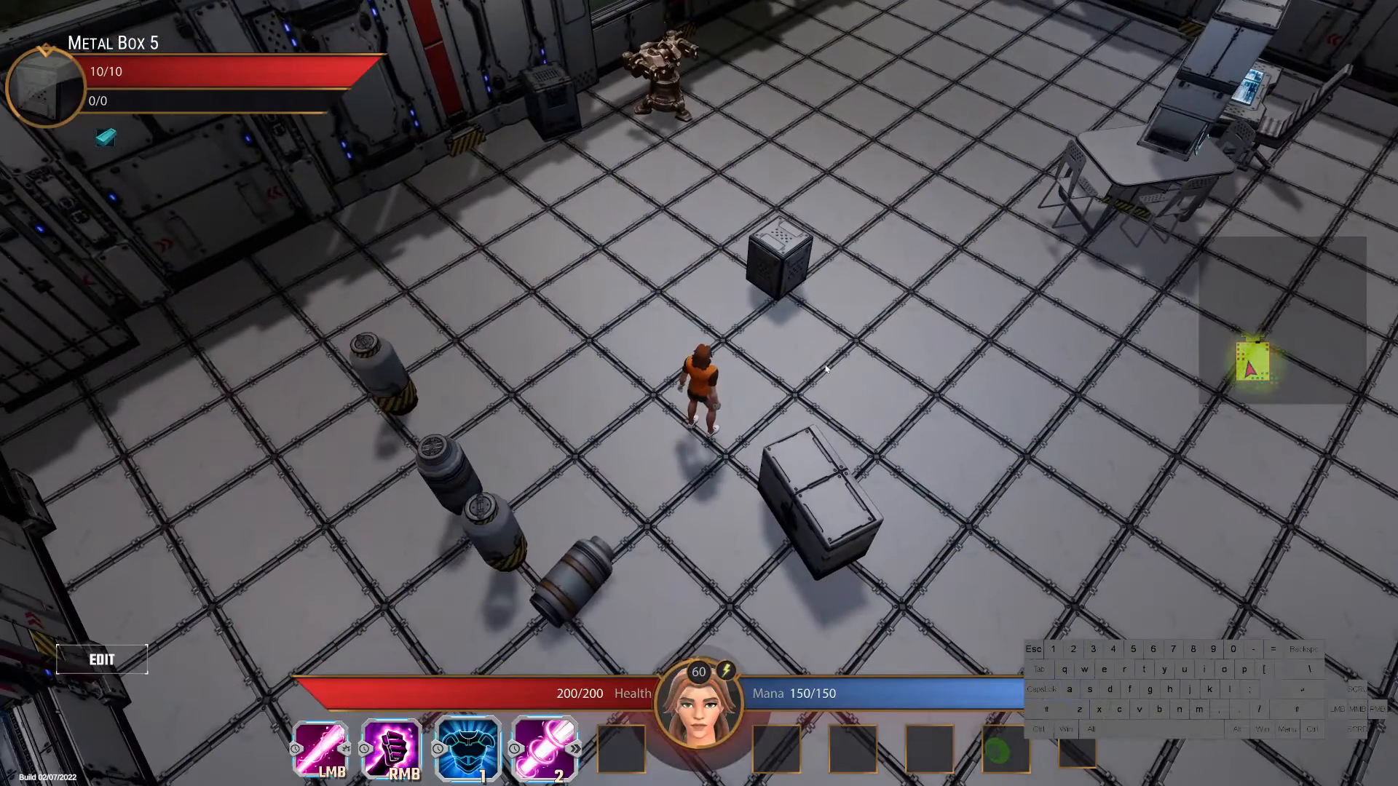
click(832, 367)
click(658, 459)
click(868, 233)
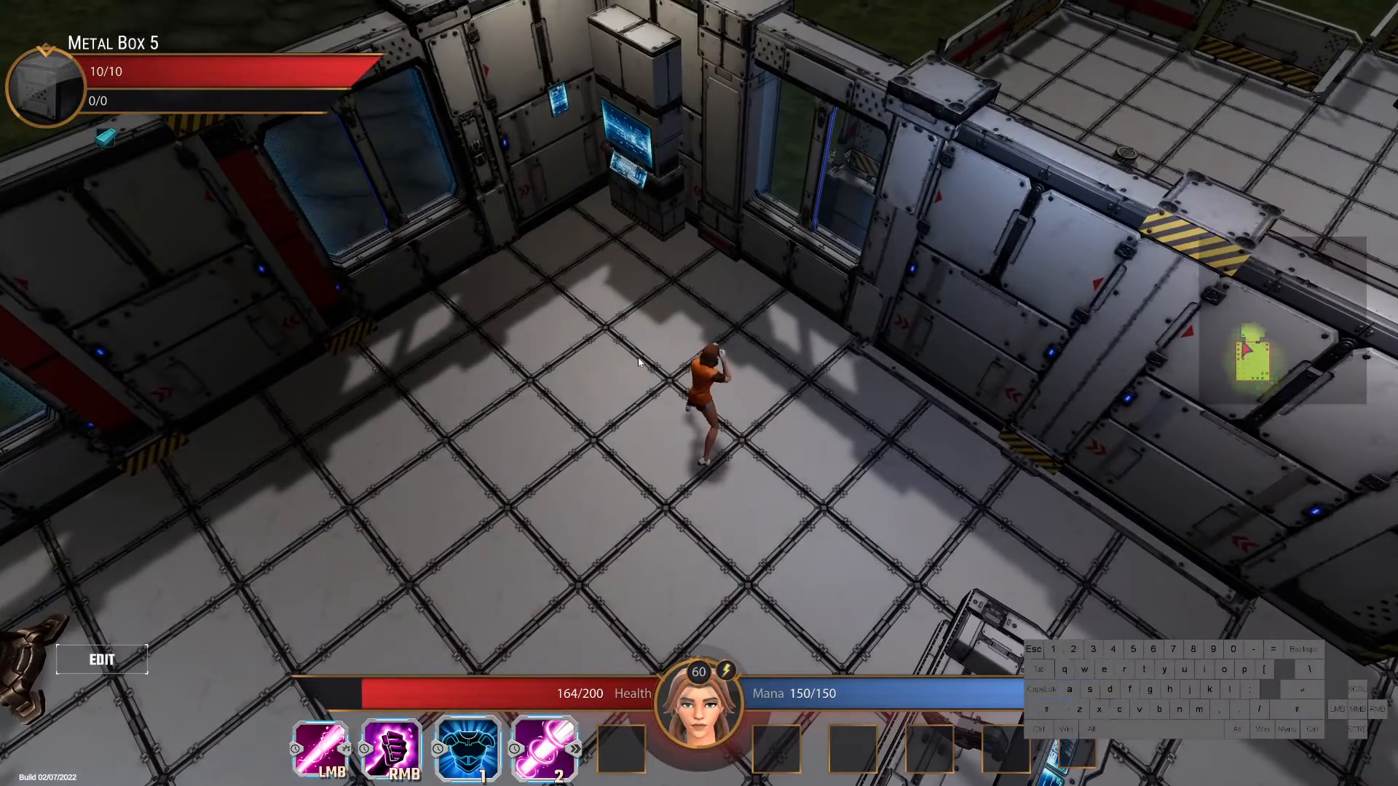
click(636, 385)
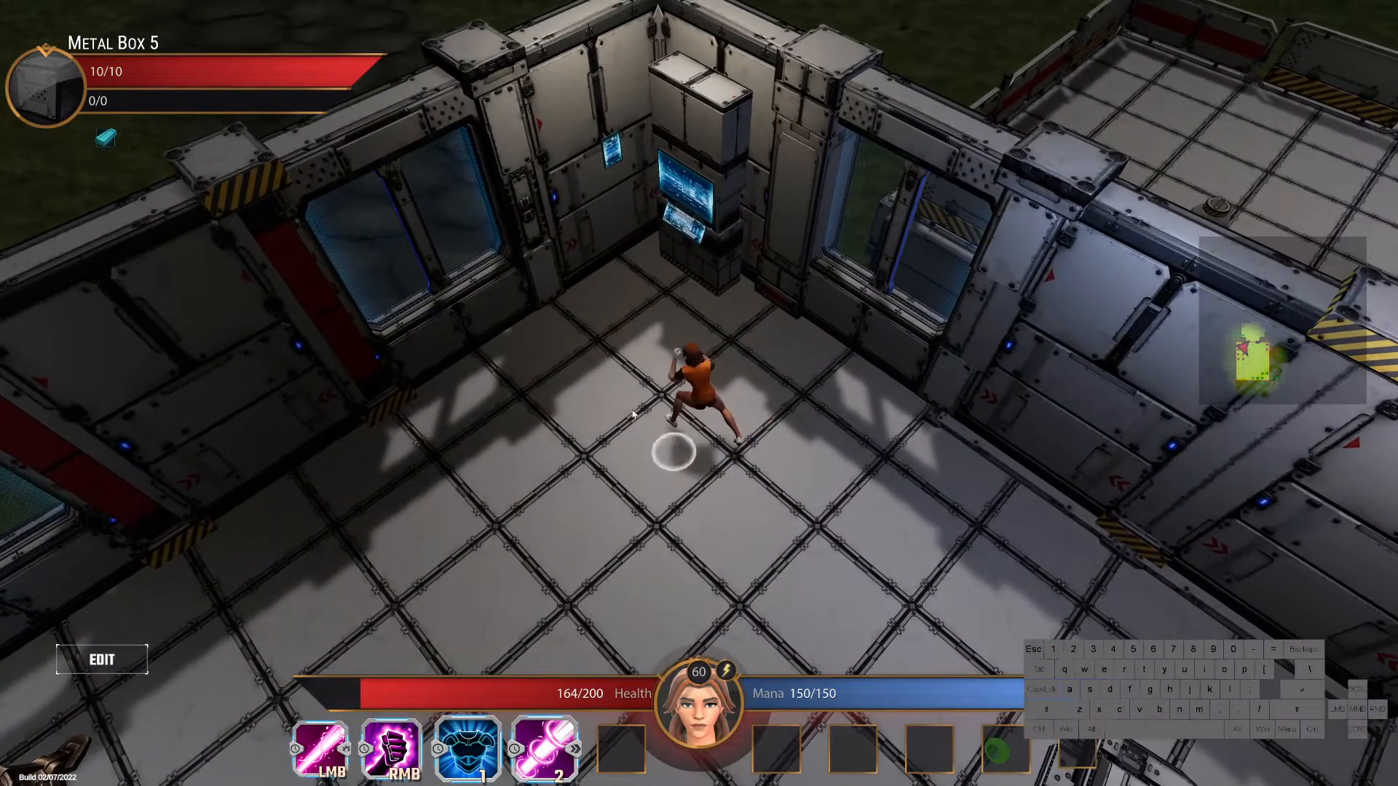
click(655, 447)
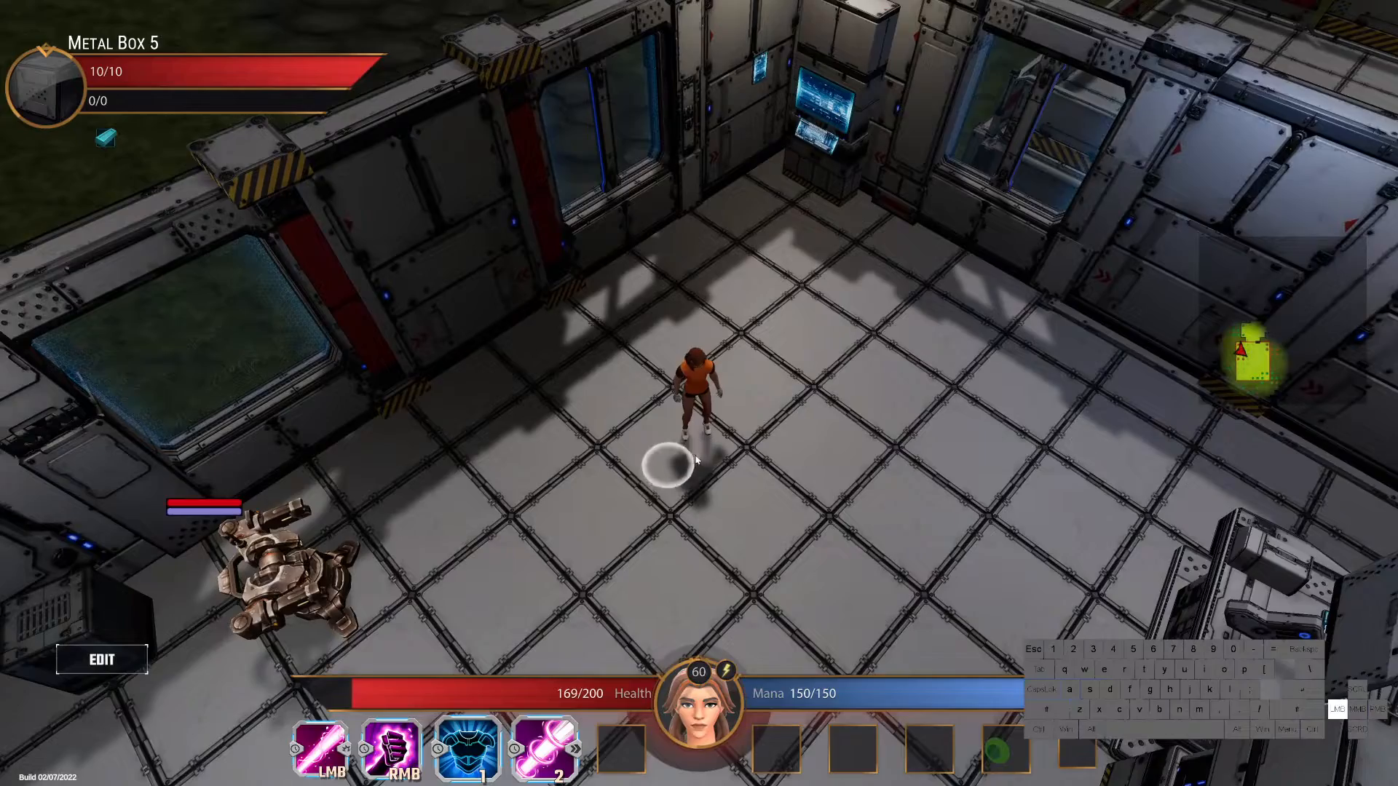
click(857, 474)
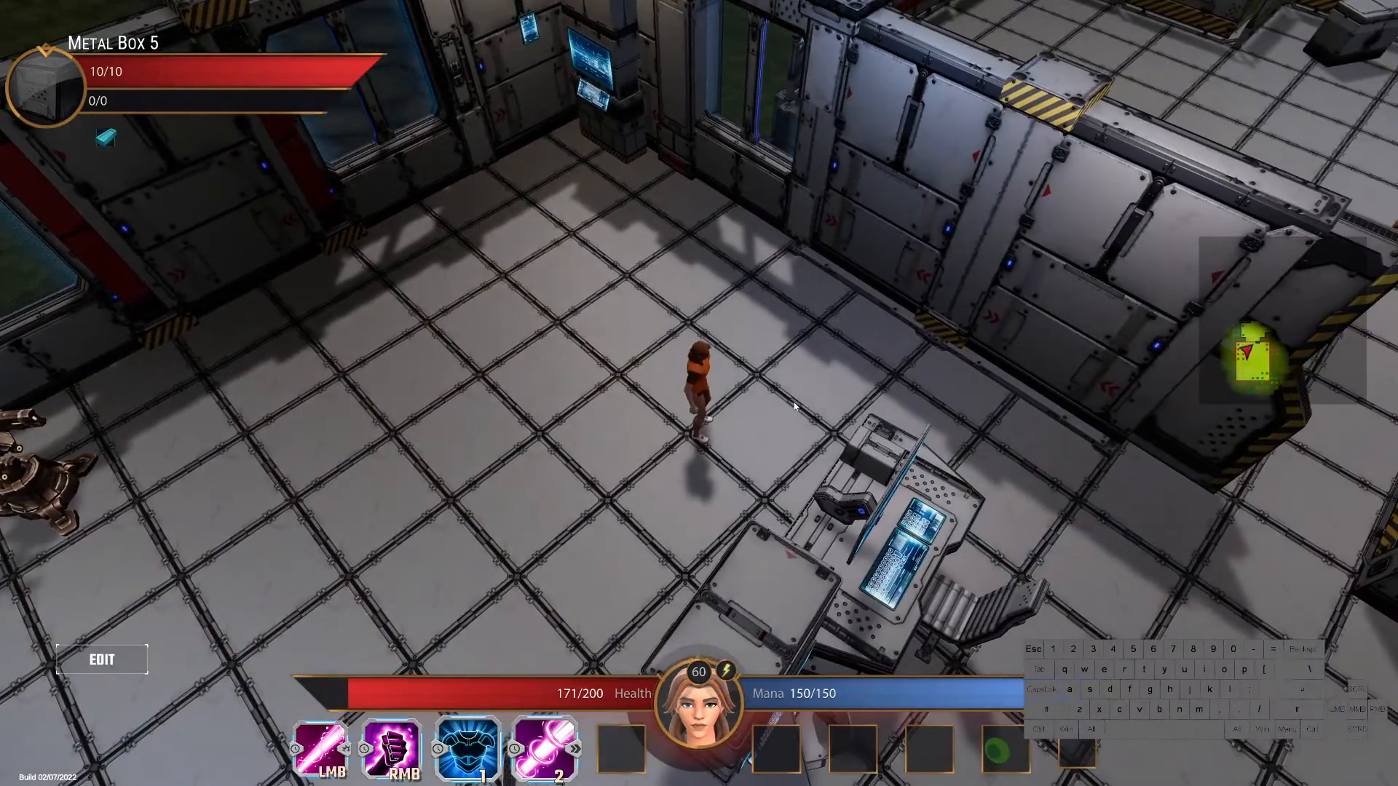
Step: Run the character back across the trigger zone and out again, checking the trigger sphere overlay and its turret links during play
click(858, 429)
drag(858, 429, 917, 564)
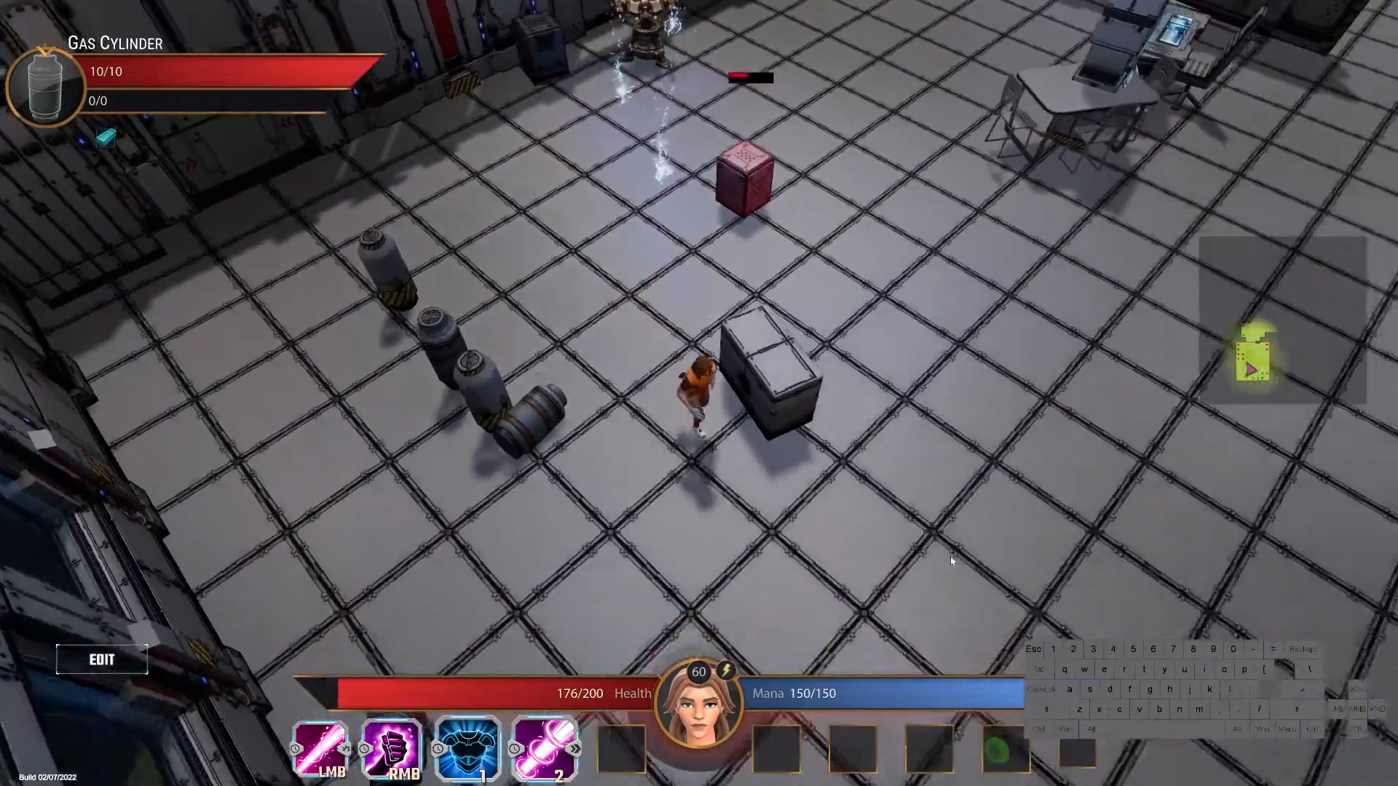
click(1074, 508)
click(923, 343)
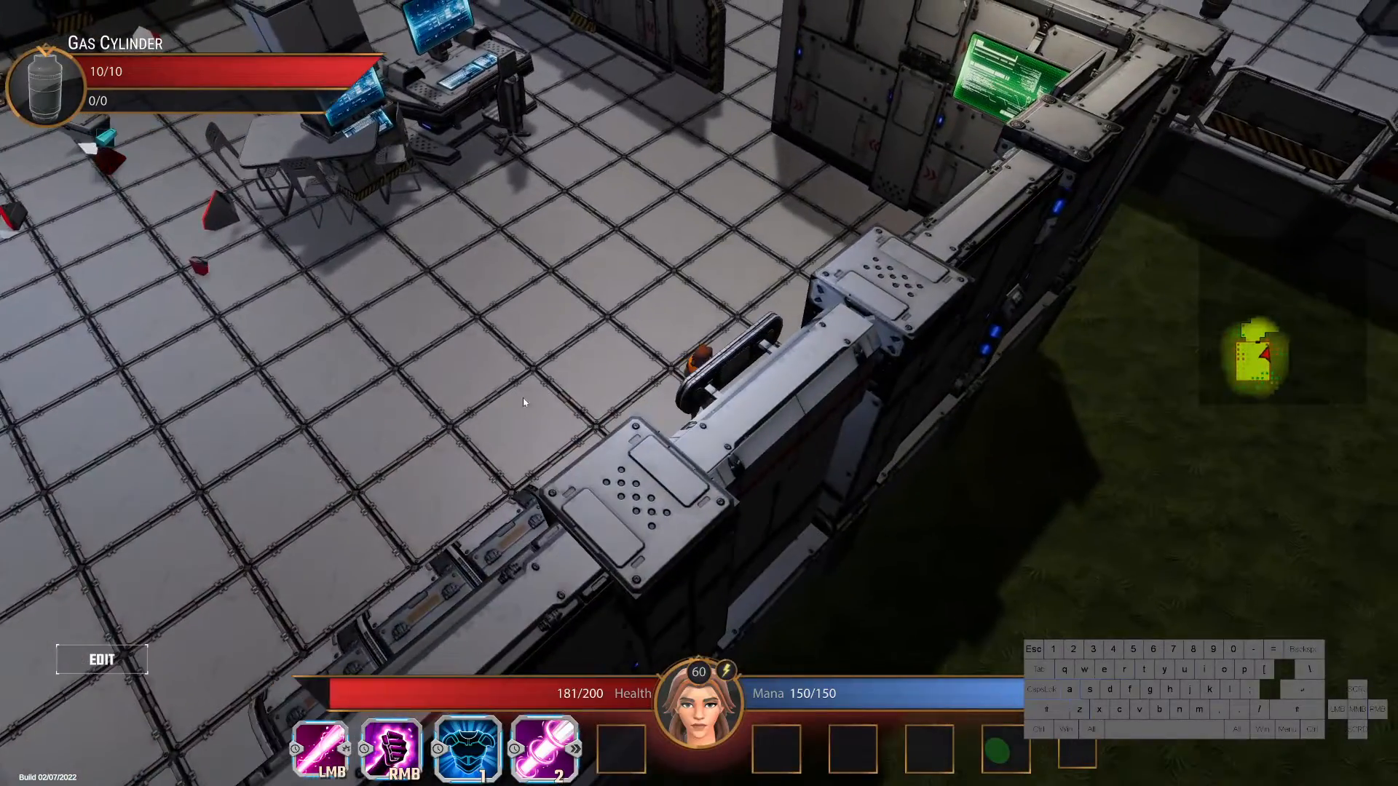
click(173, 355)
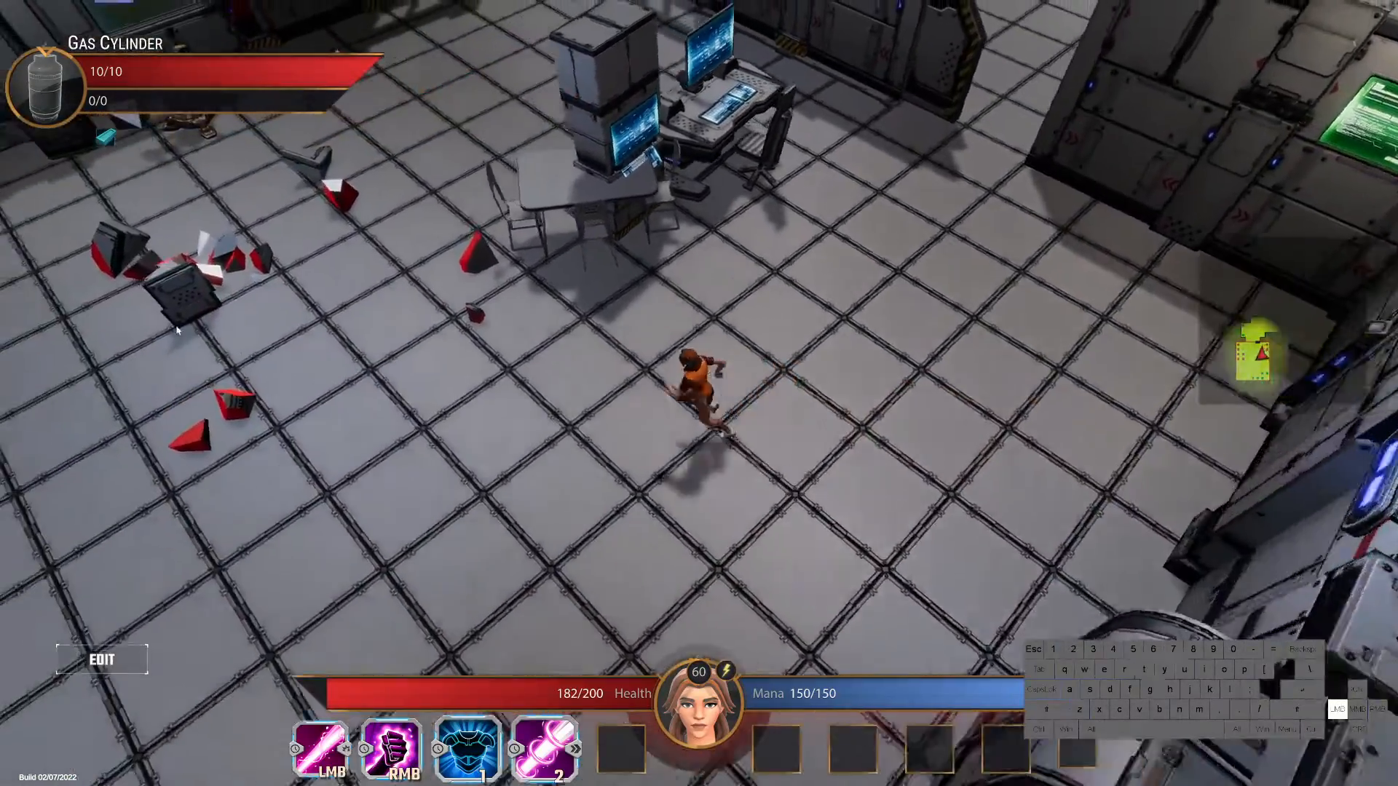
key(alt)
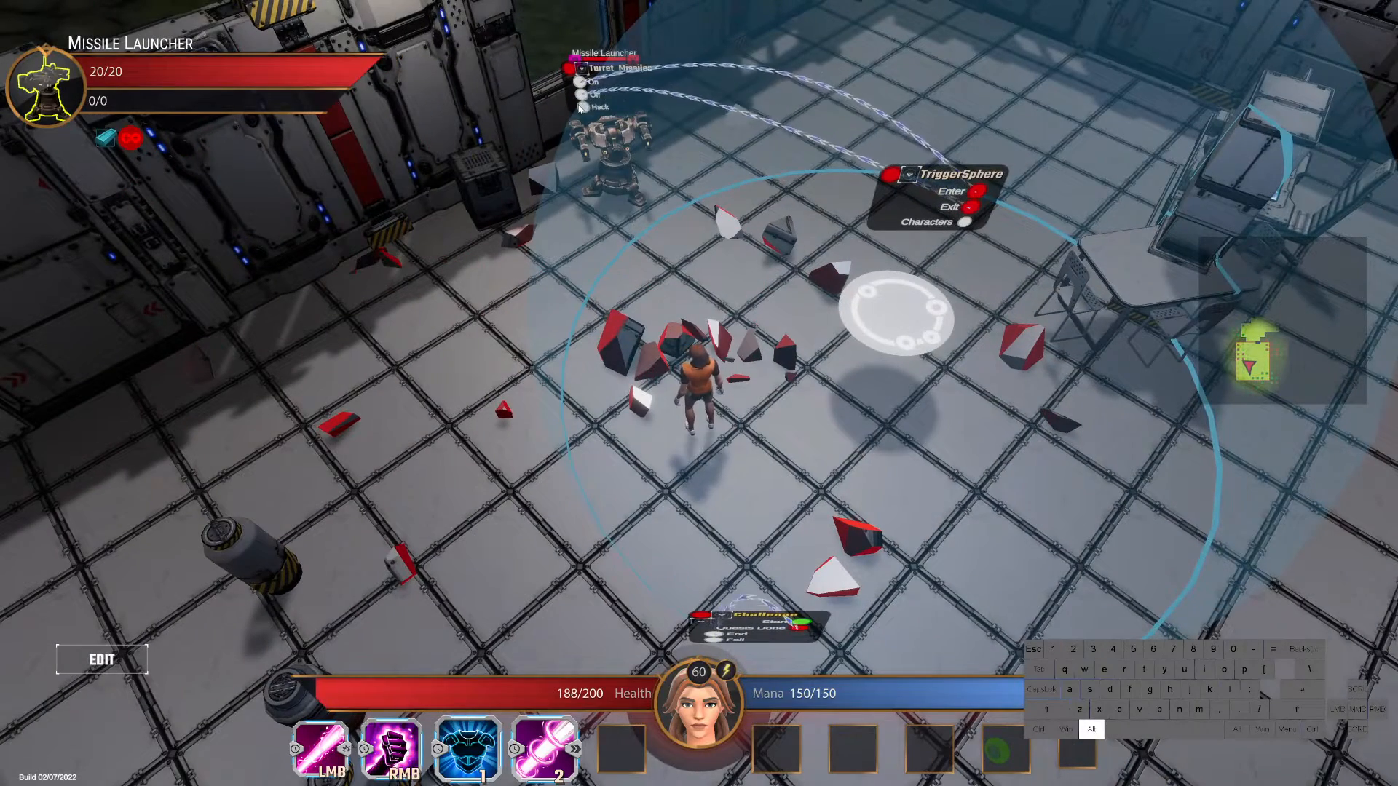
click(551, 529)
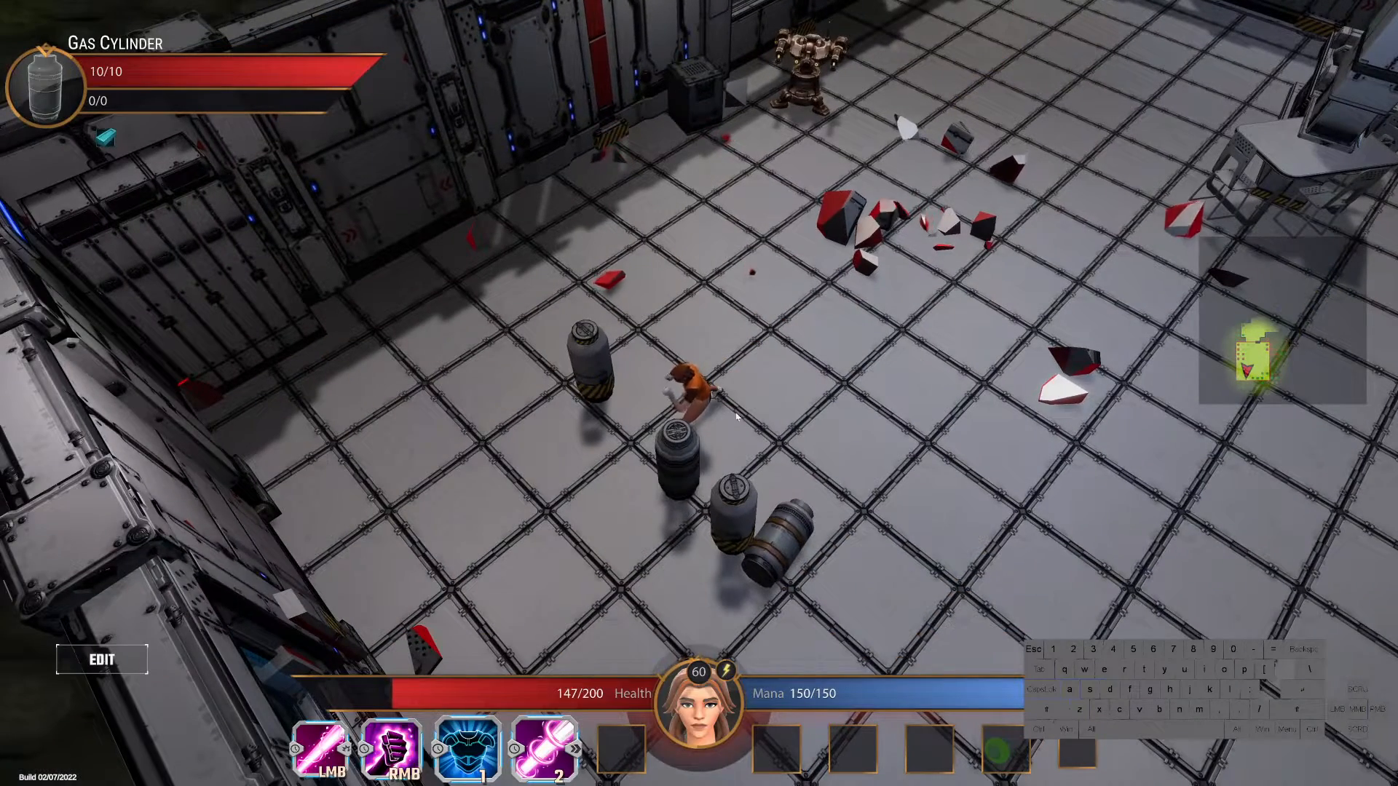
Step: Place a Computer interactible by the wall near the gas cylinders and link its Use event to Turret_Missiles Hack
click(116, 663)
click(400, 654)
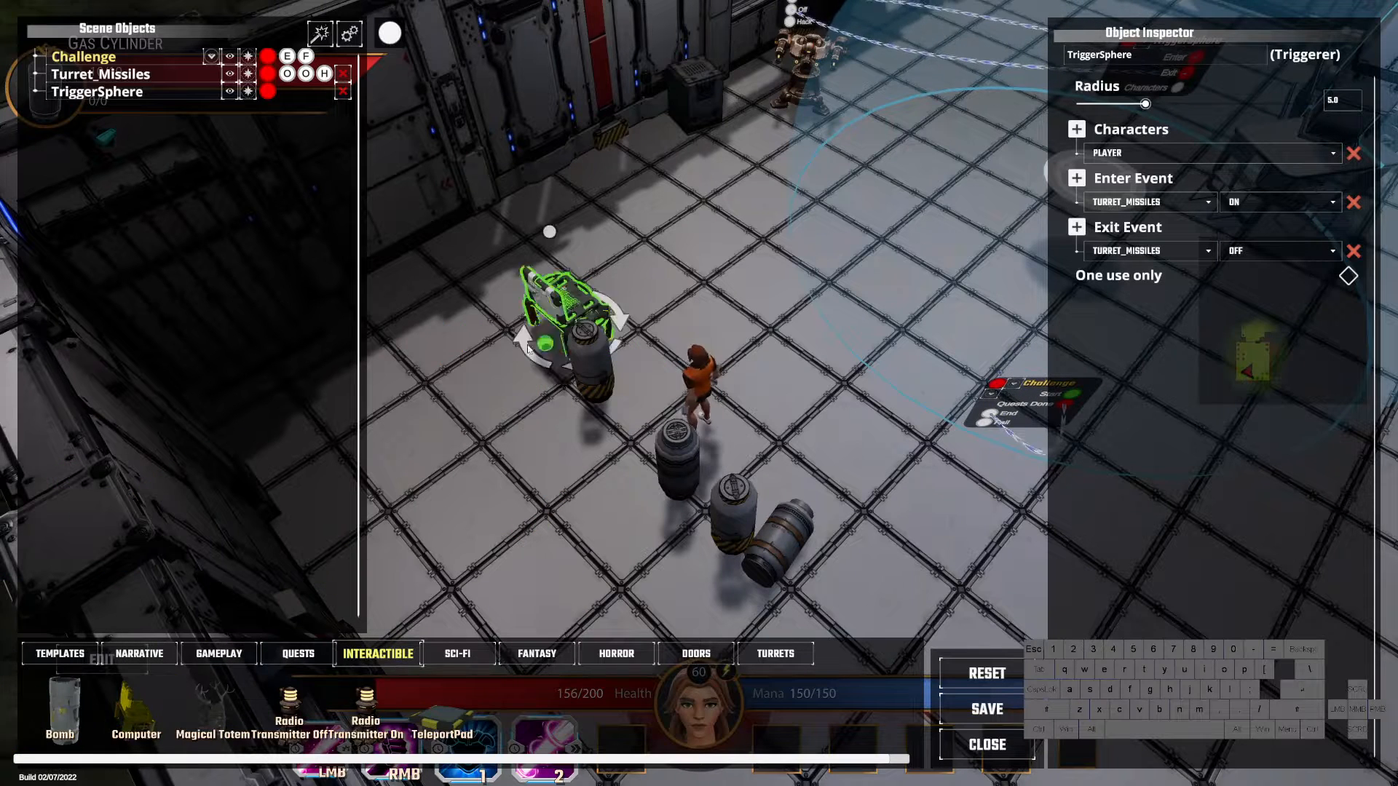
scroll(449, 315, up, 3)
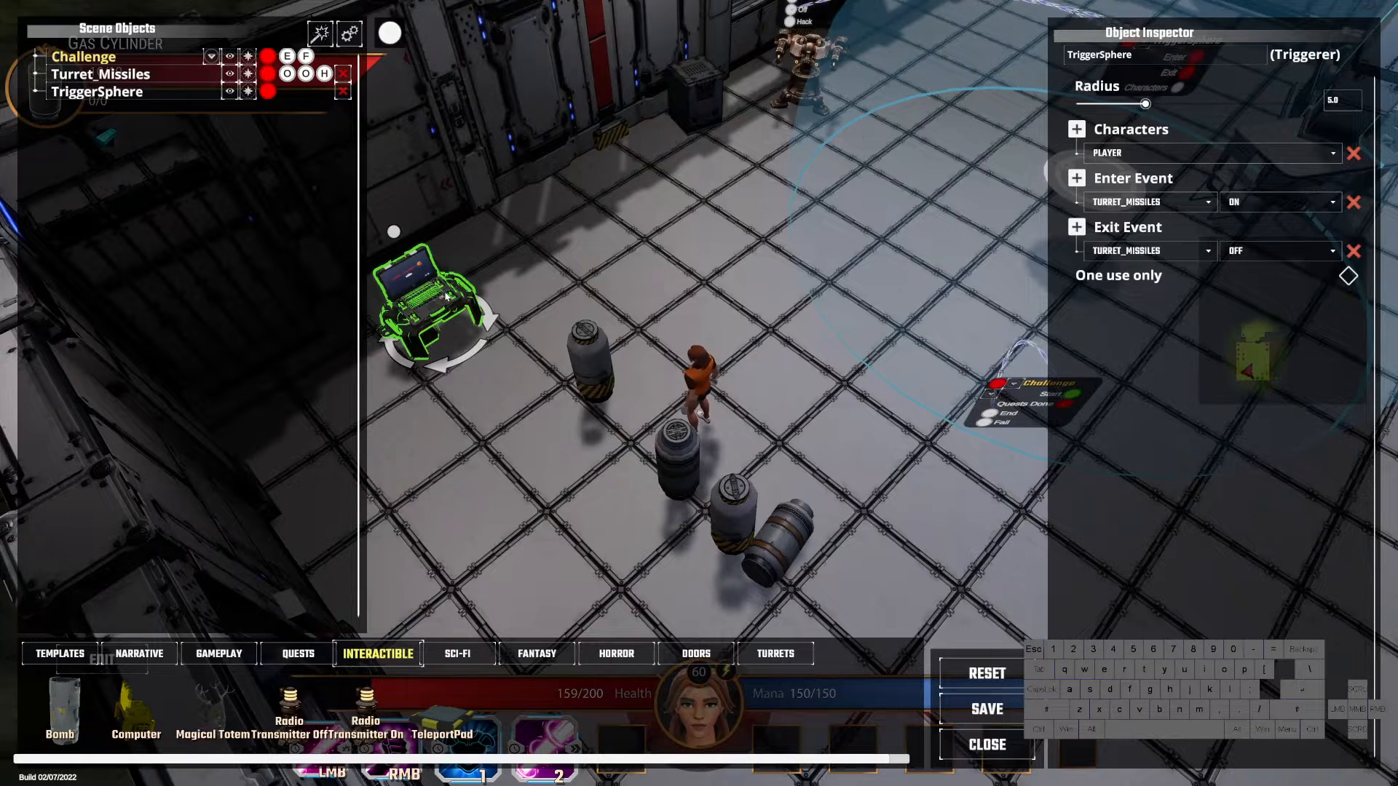
click(448, 296)
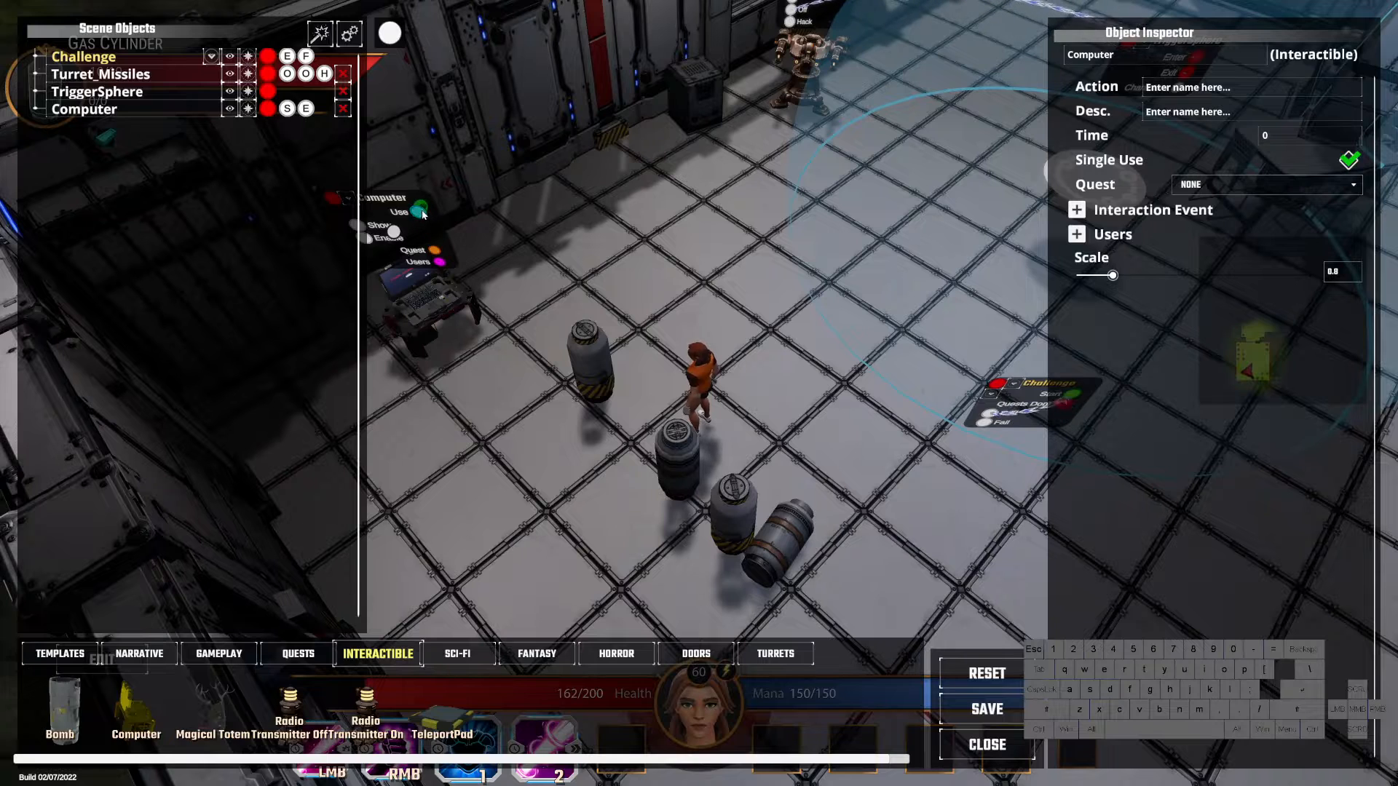
click(792, 22)
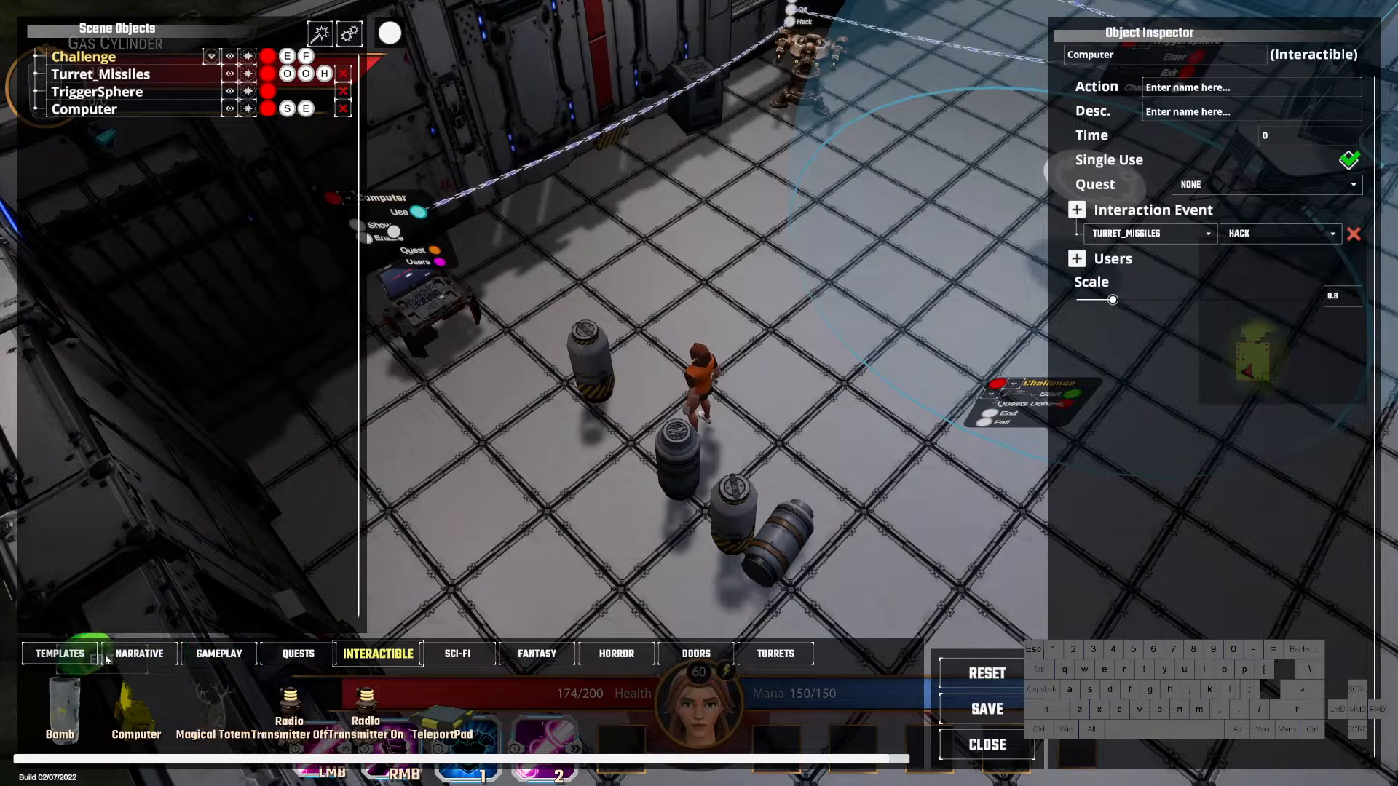
Step: Place a Spawner from the gameplay objects on the far floor beyond the trigger sphere's centre
click(149, 655)
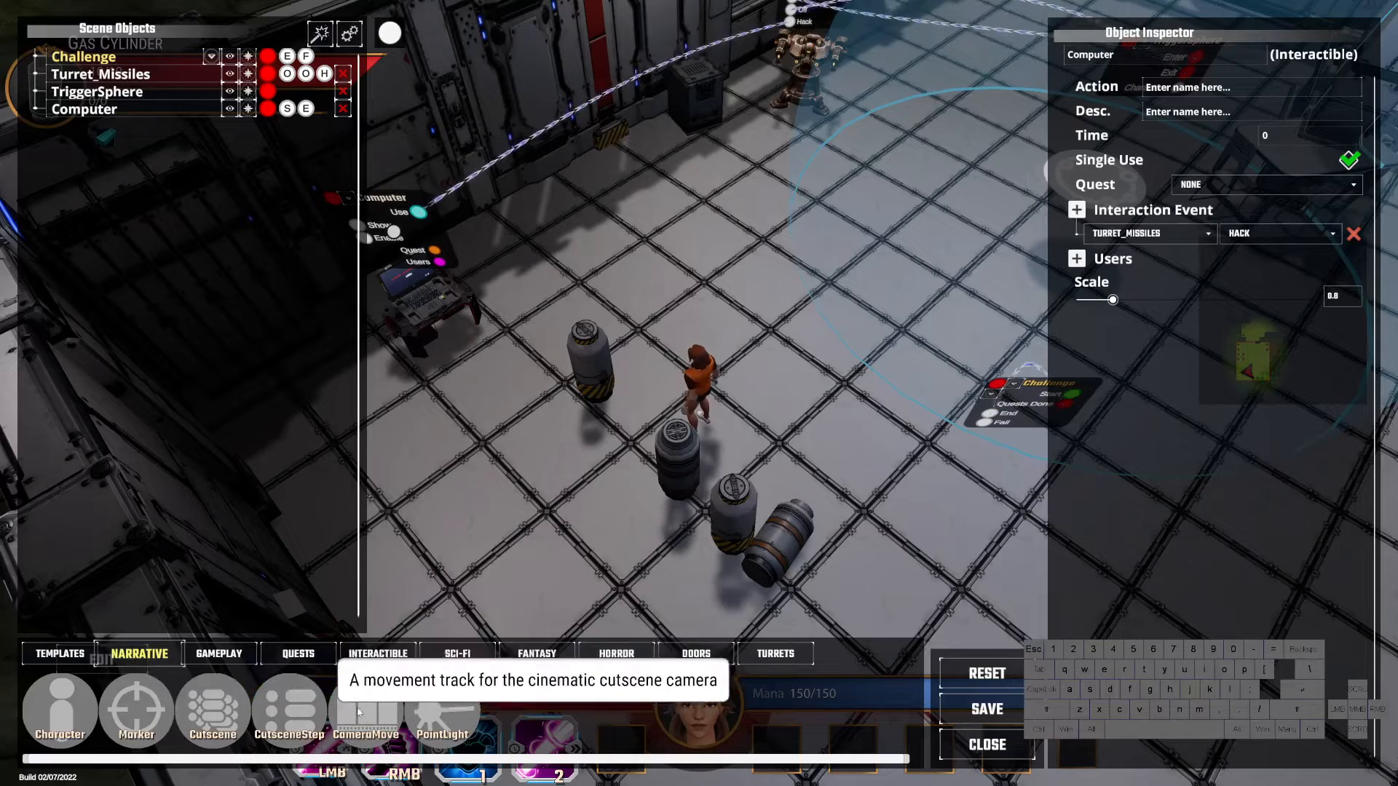
click(226, 654)
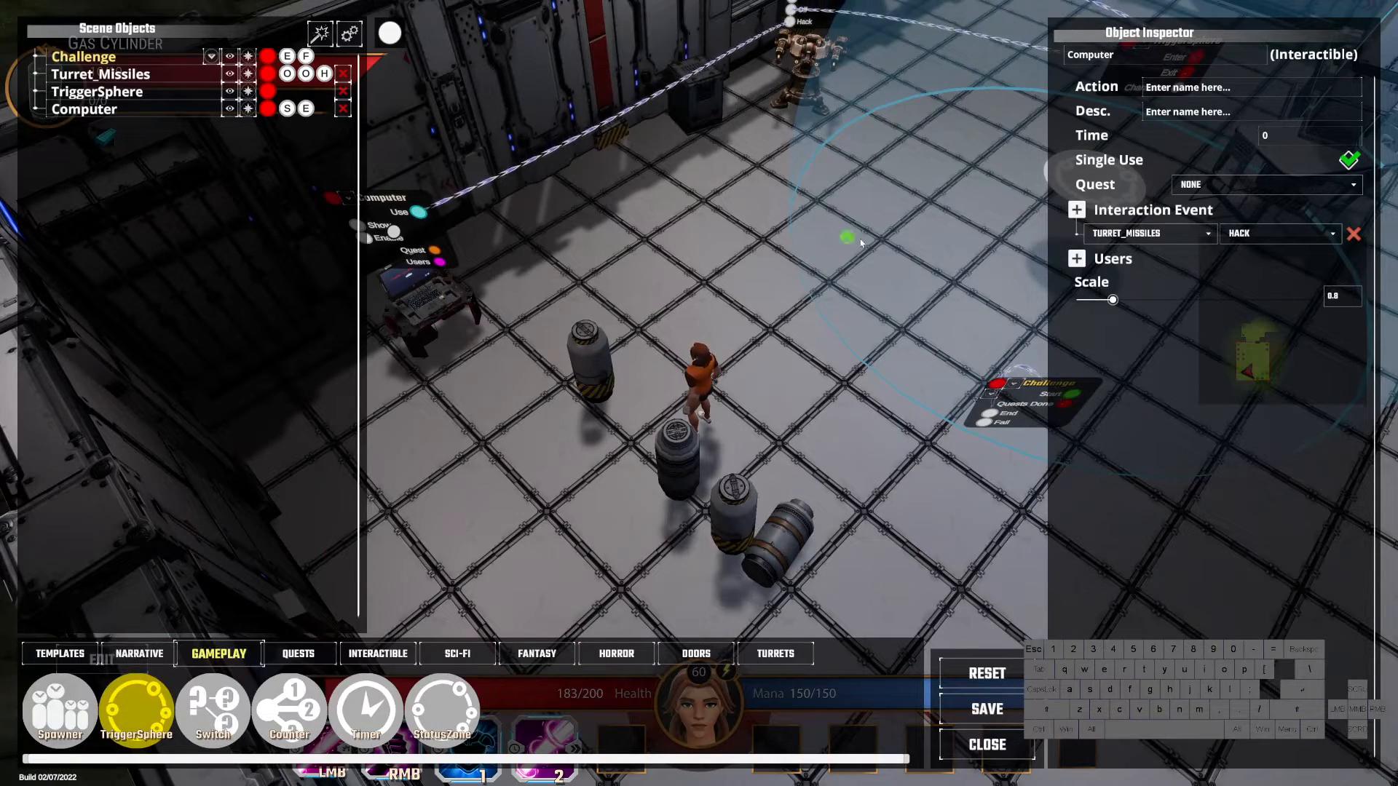
middle_drag(874, 242, 926, 168)
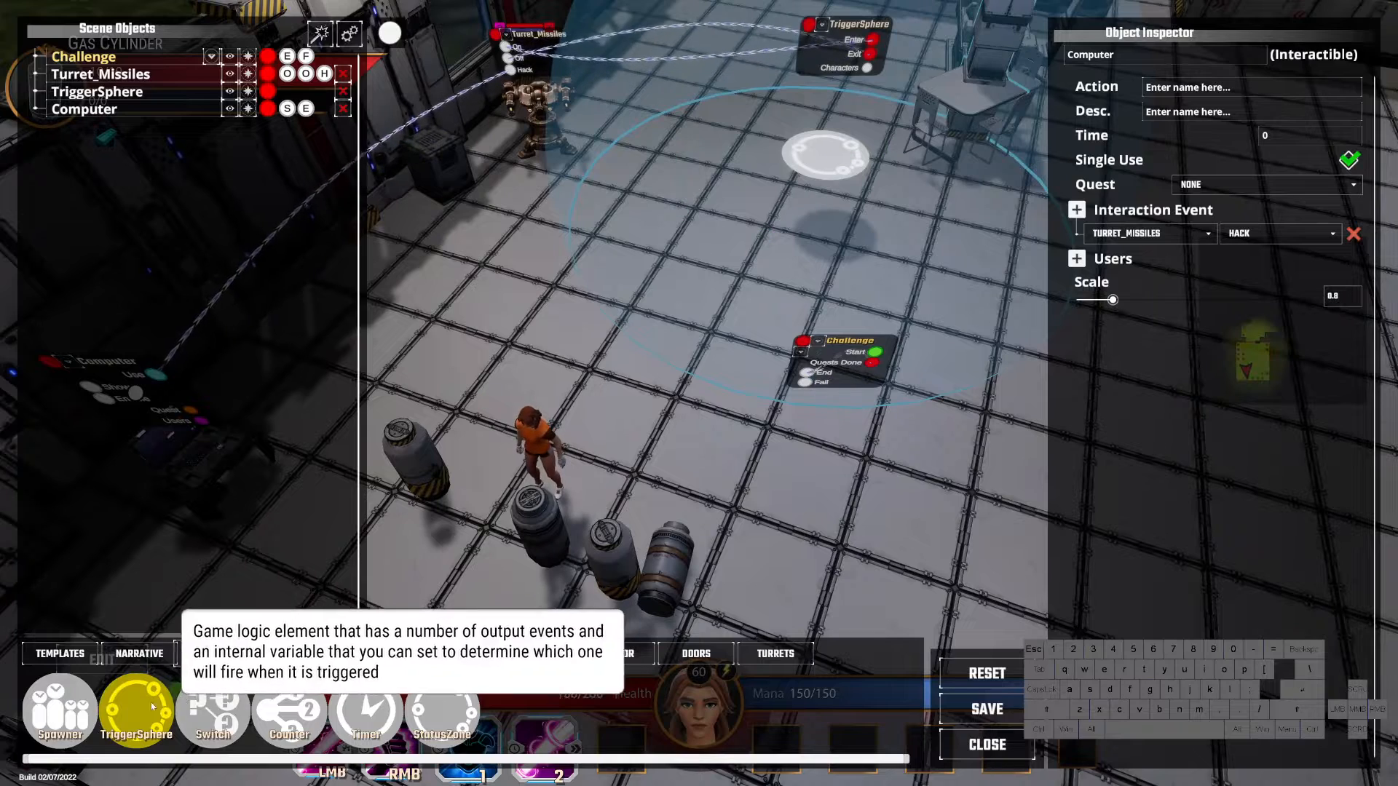
click(60, 708)
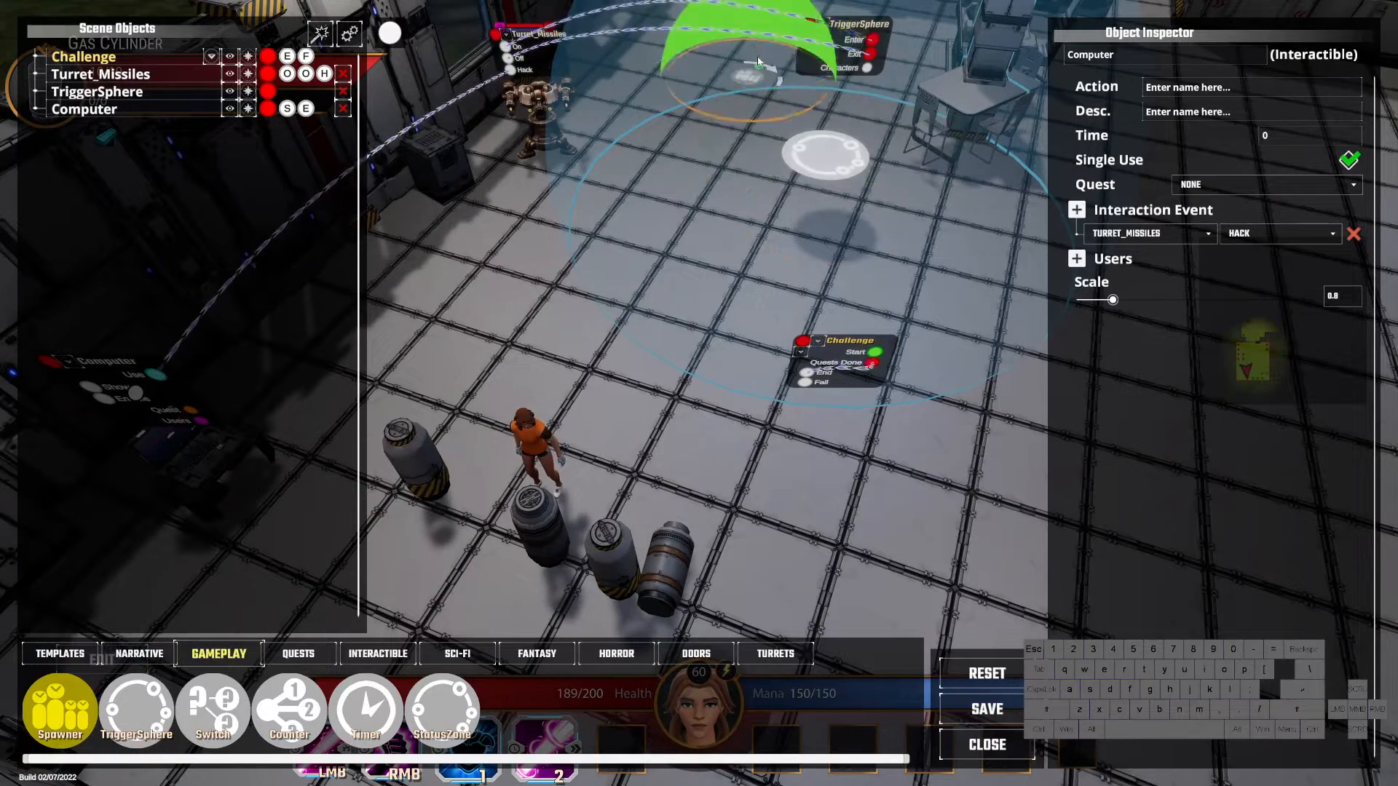
click(759, 53)
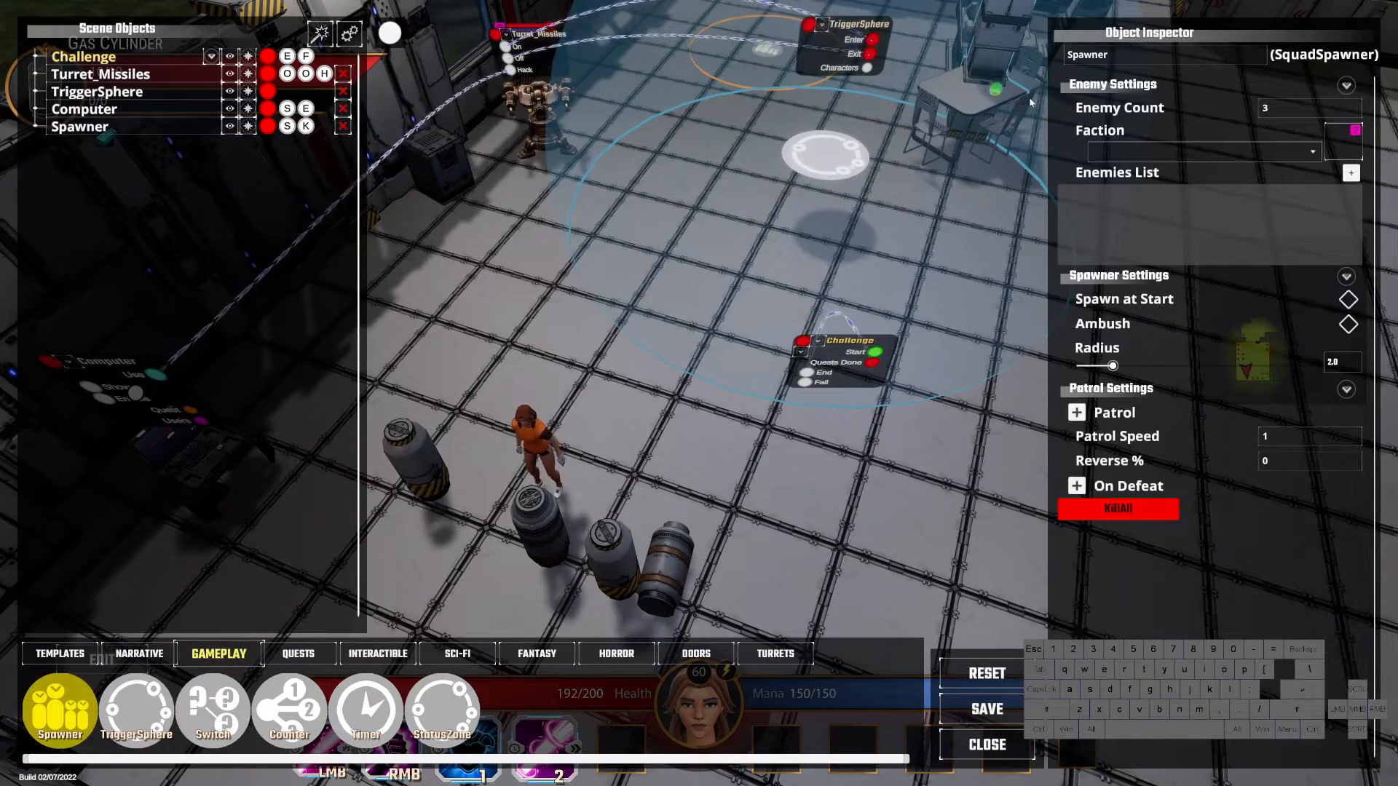
Step: Set the Spawner's faction to Goons, reset the scene and return to play
click(1201, 152)
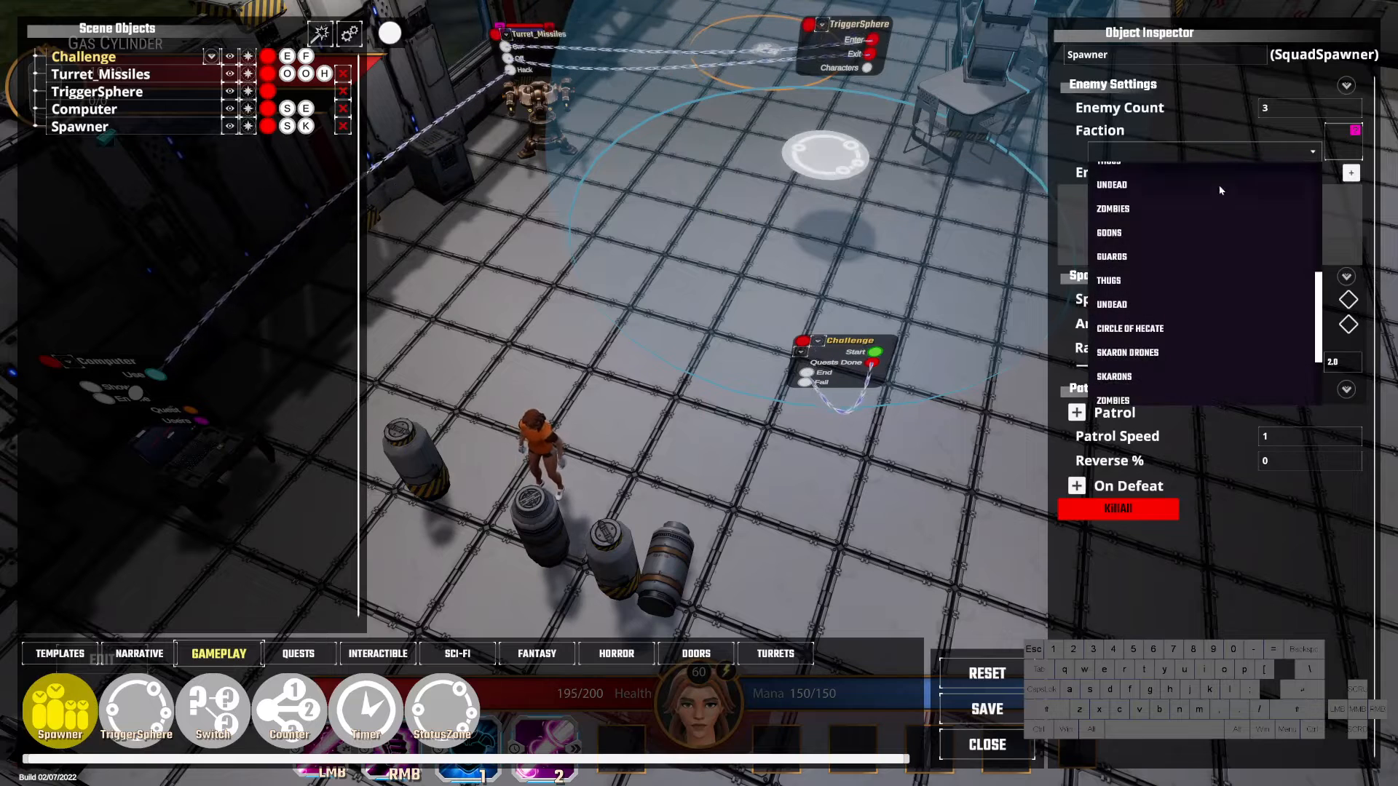
click(1155, 235)
click(989, 674)
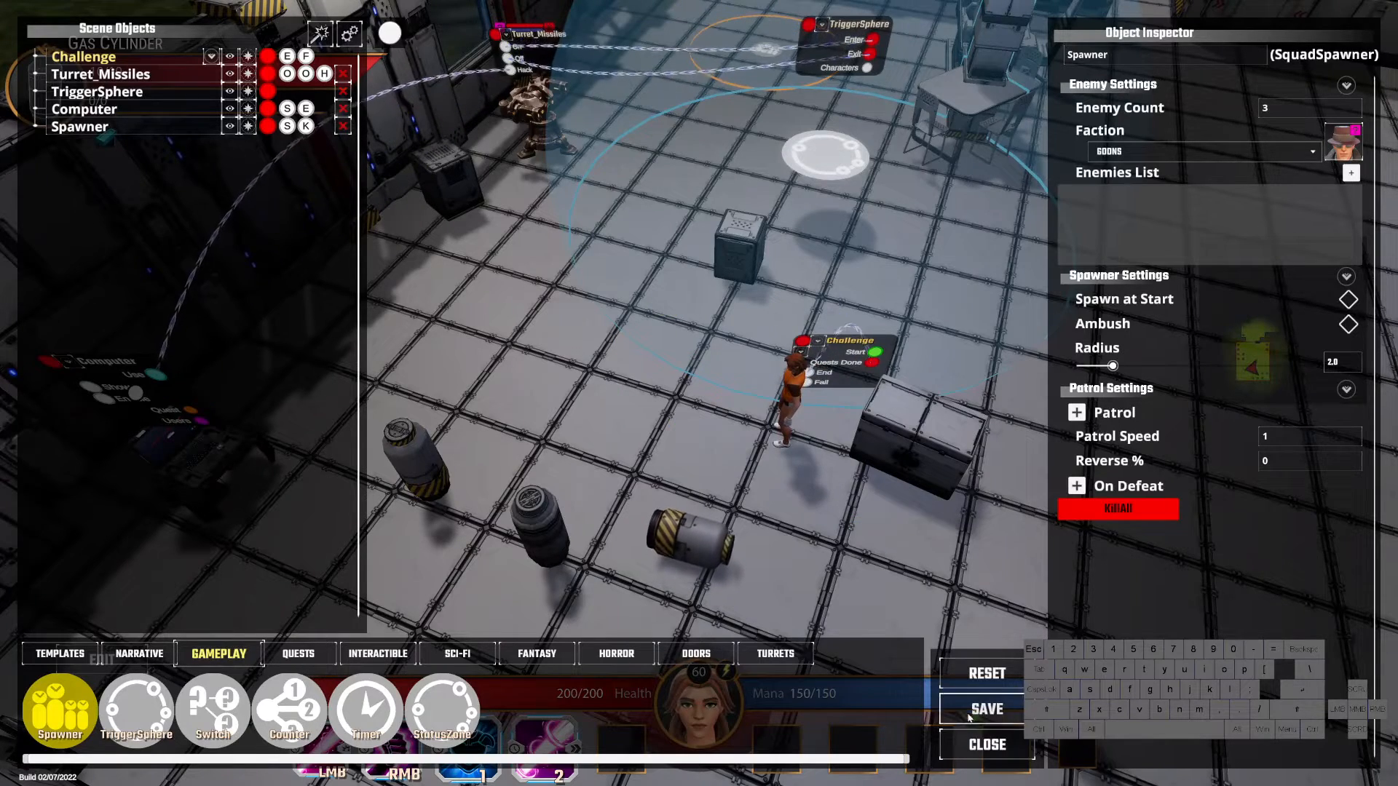
click(986, 744)
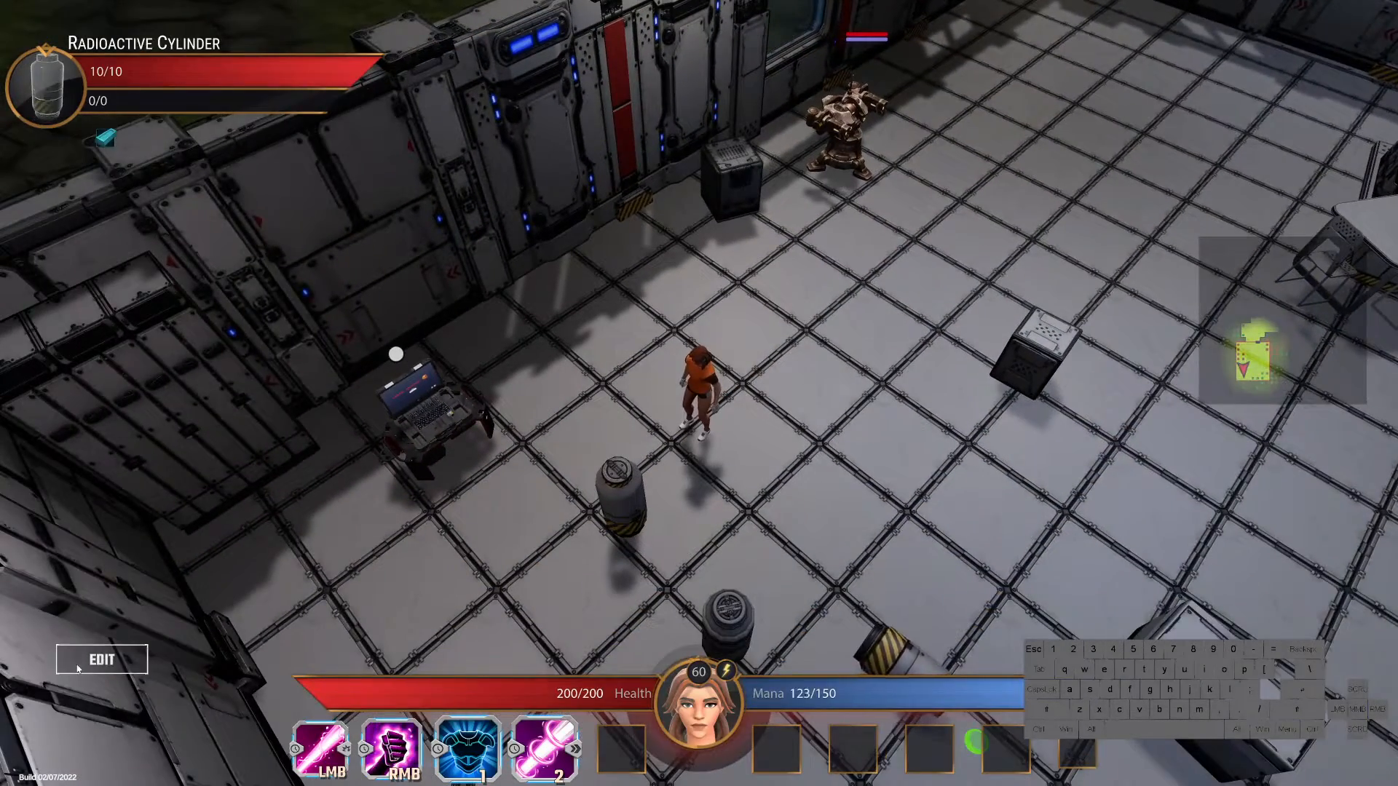
Step: Enable Spawn at Start on the Spawner, reset and save the scene, and return to play
click(78, 667)
click(1347, 301)
click(1010, 677)
click(993, 710)
click(988, 745)
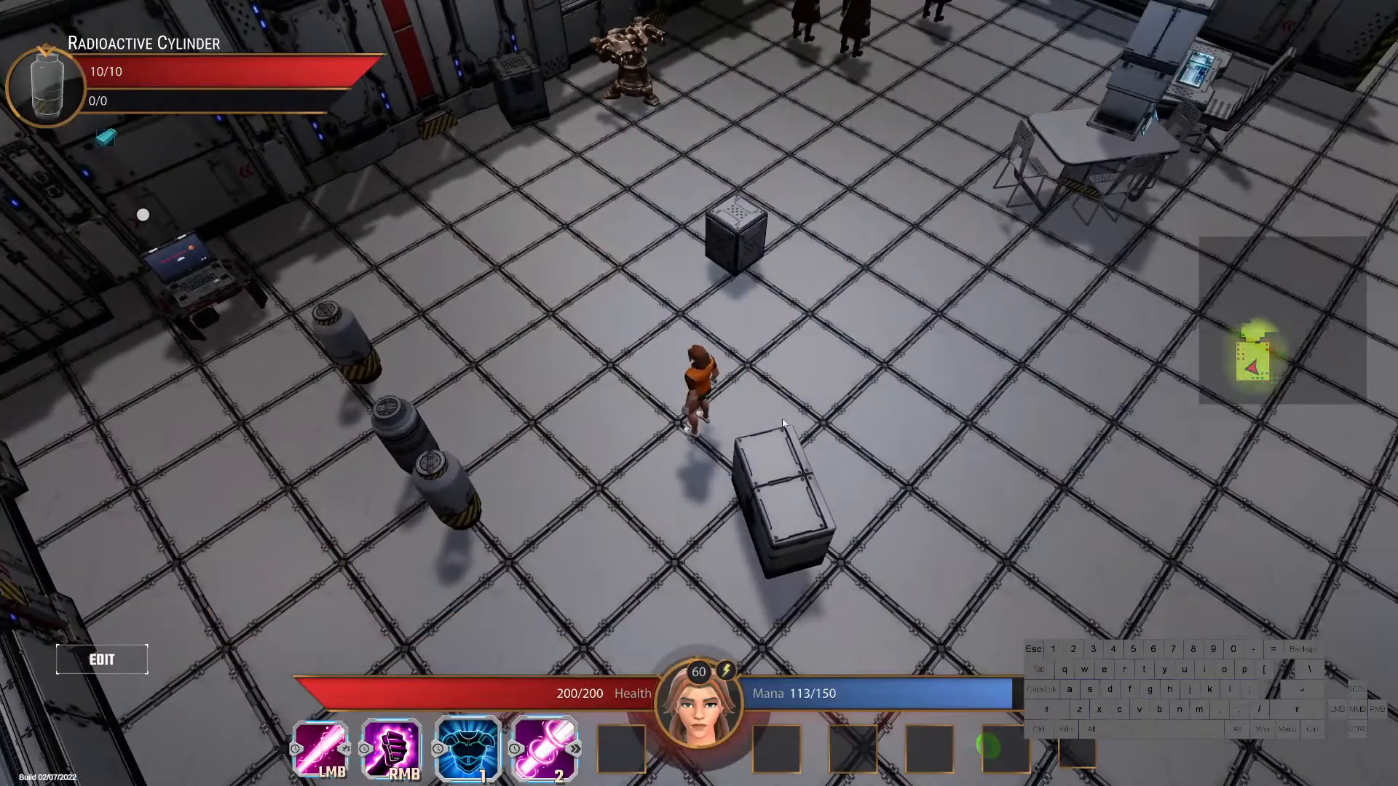
Step: Play-test the turret by running the character up to the goons and back towards the gas cylinders
click(562, 235)
click(928, 351)
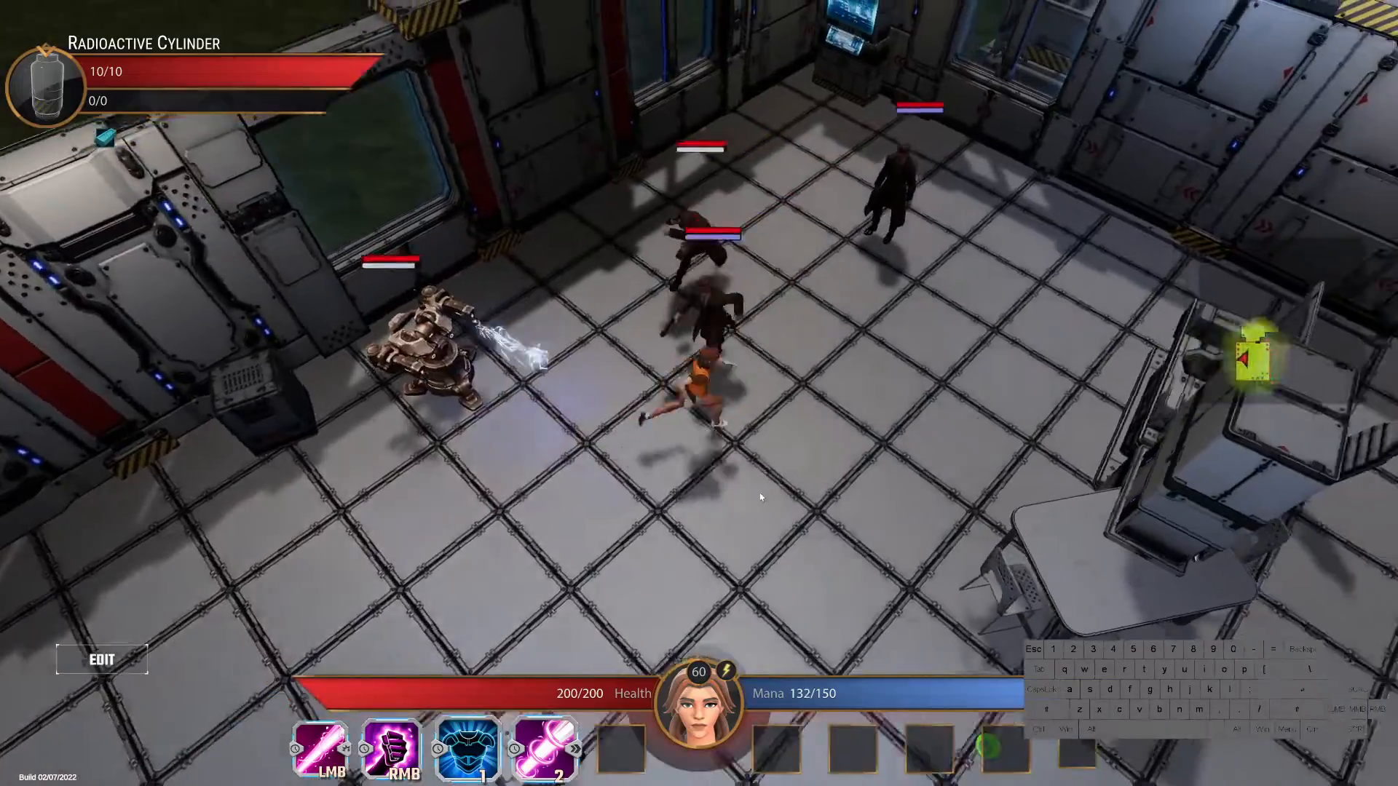
click(647, 551)
drag(647, 552, 466, 379)
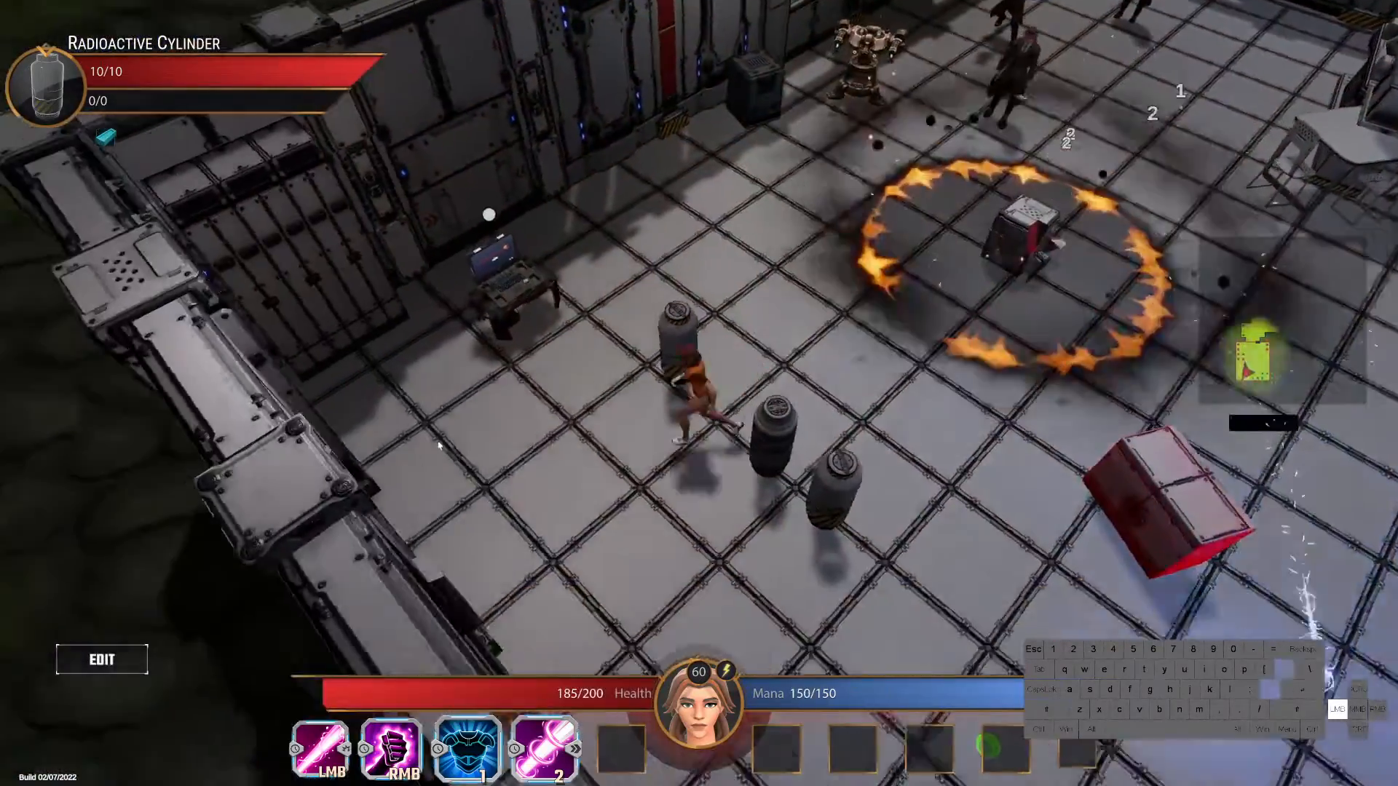
Step: Run the character to the computer by the wall and hack the security system
click(661, 269)
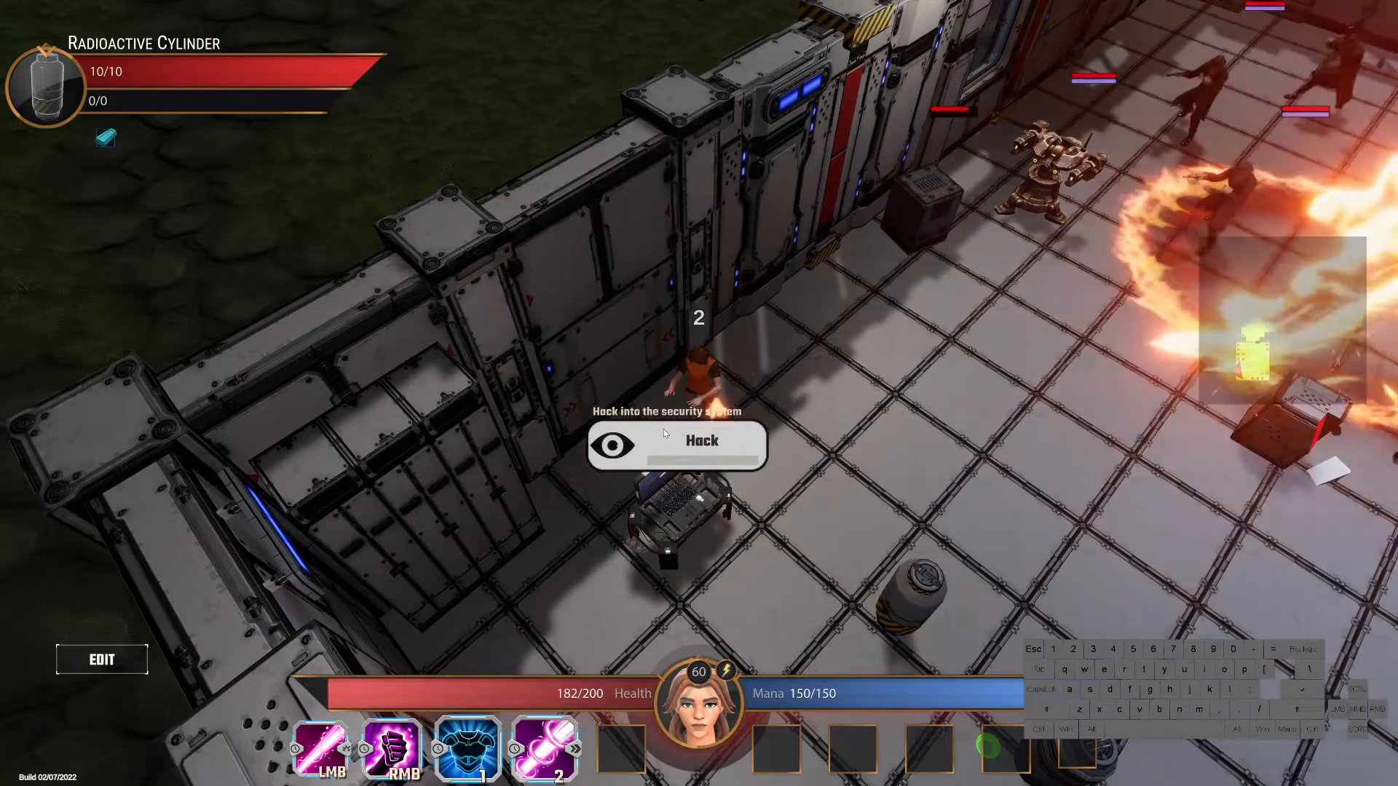
click(665, 435)
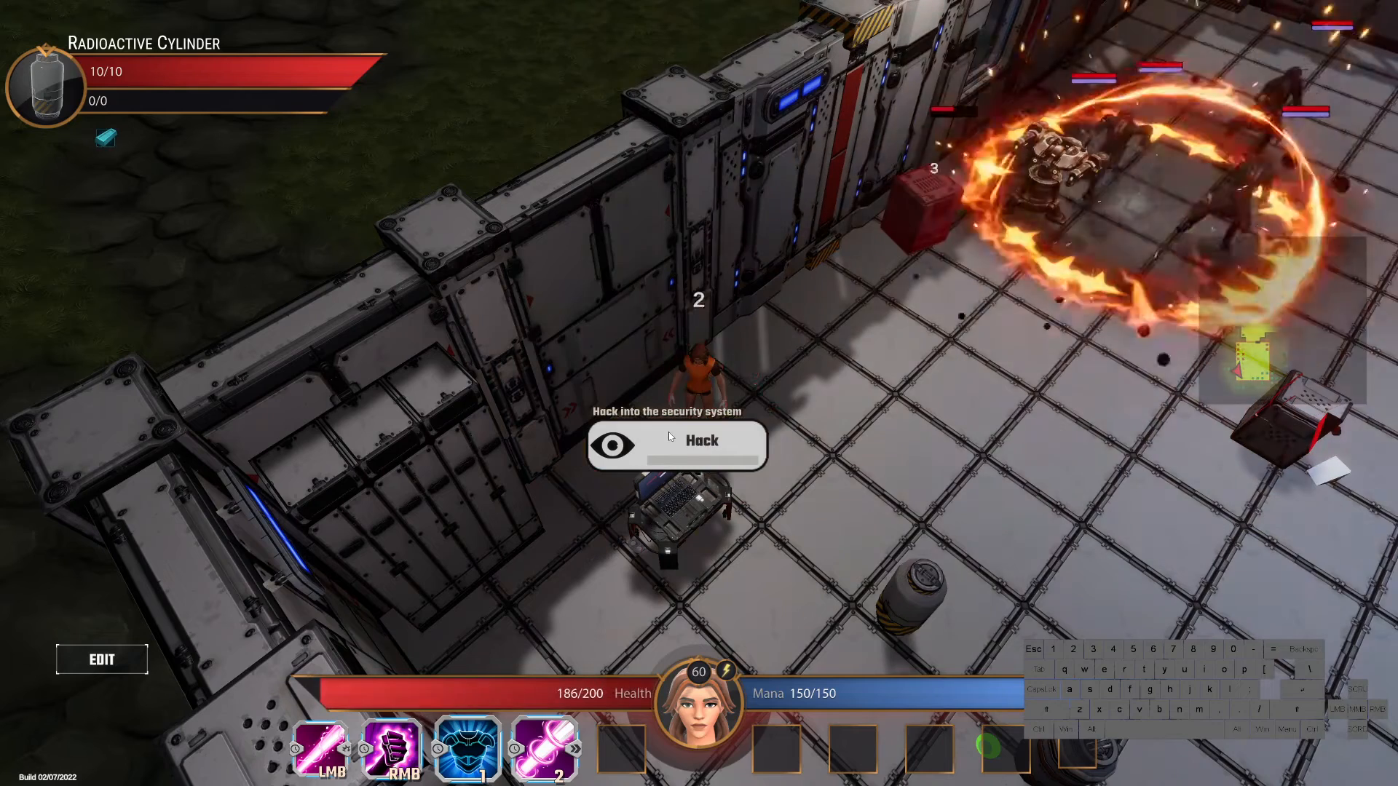
click(685, 437)
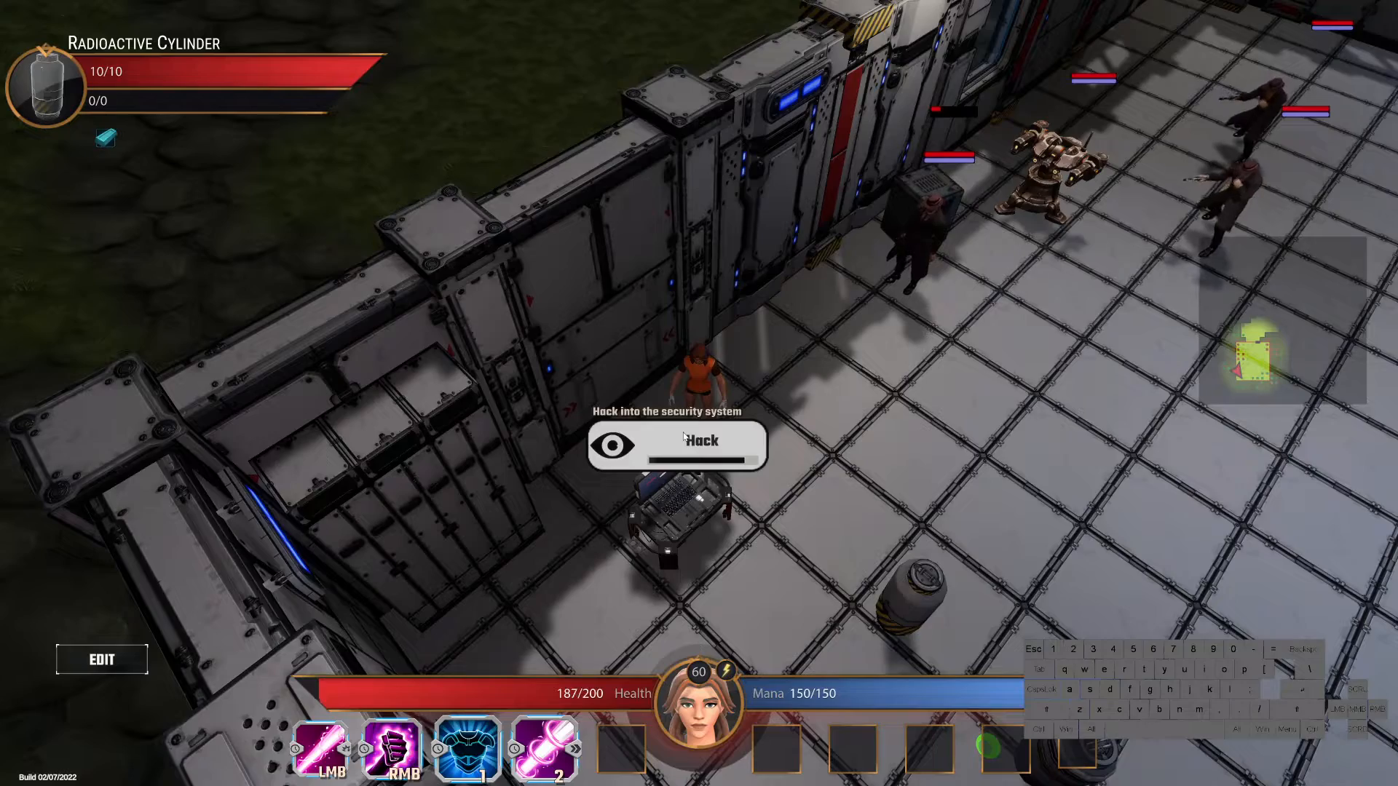
Step: Run the character across the open floor towards the table and back to check how the hacked turret treats the goons
click(968, 462)
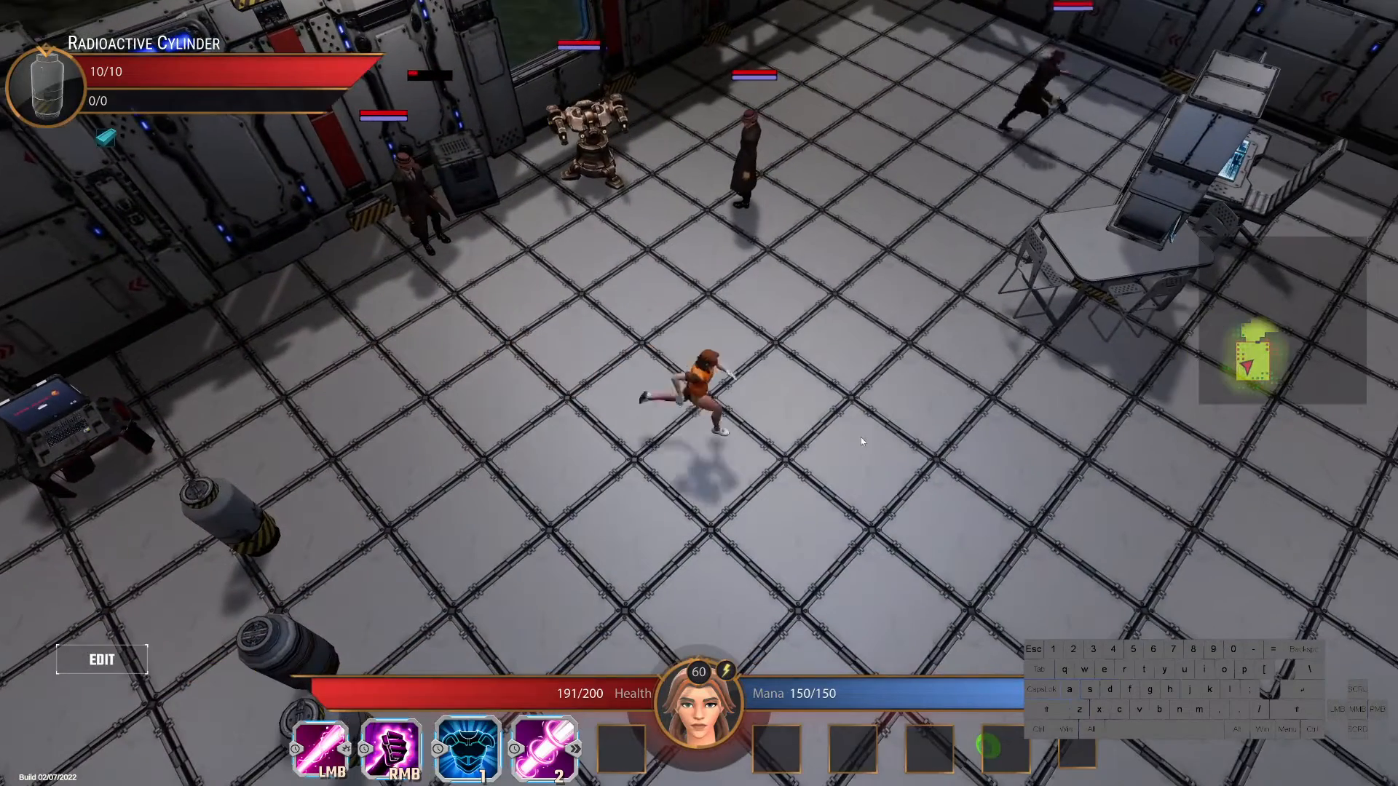
click(939, 240)
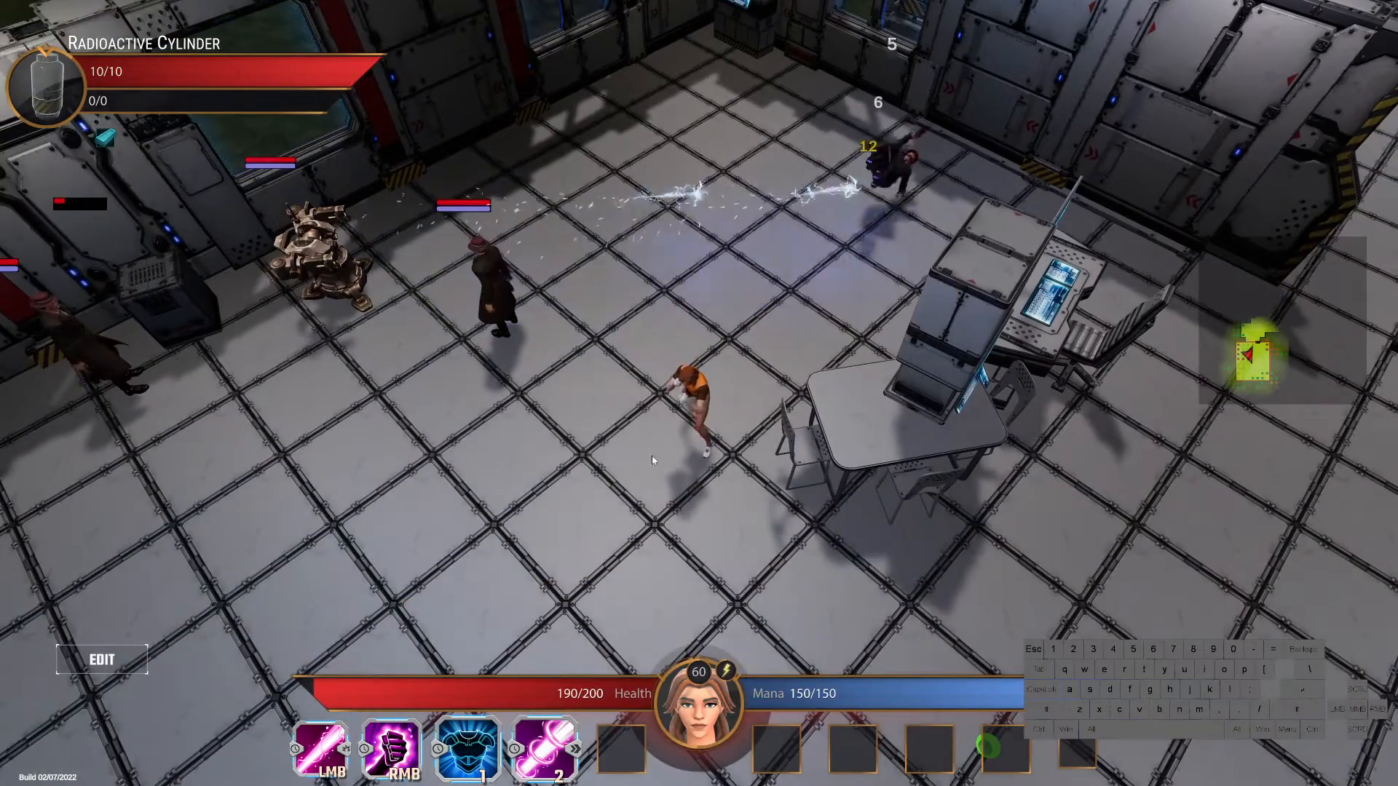
click(645, 466)
click(592, 487)
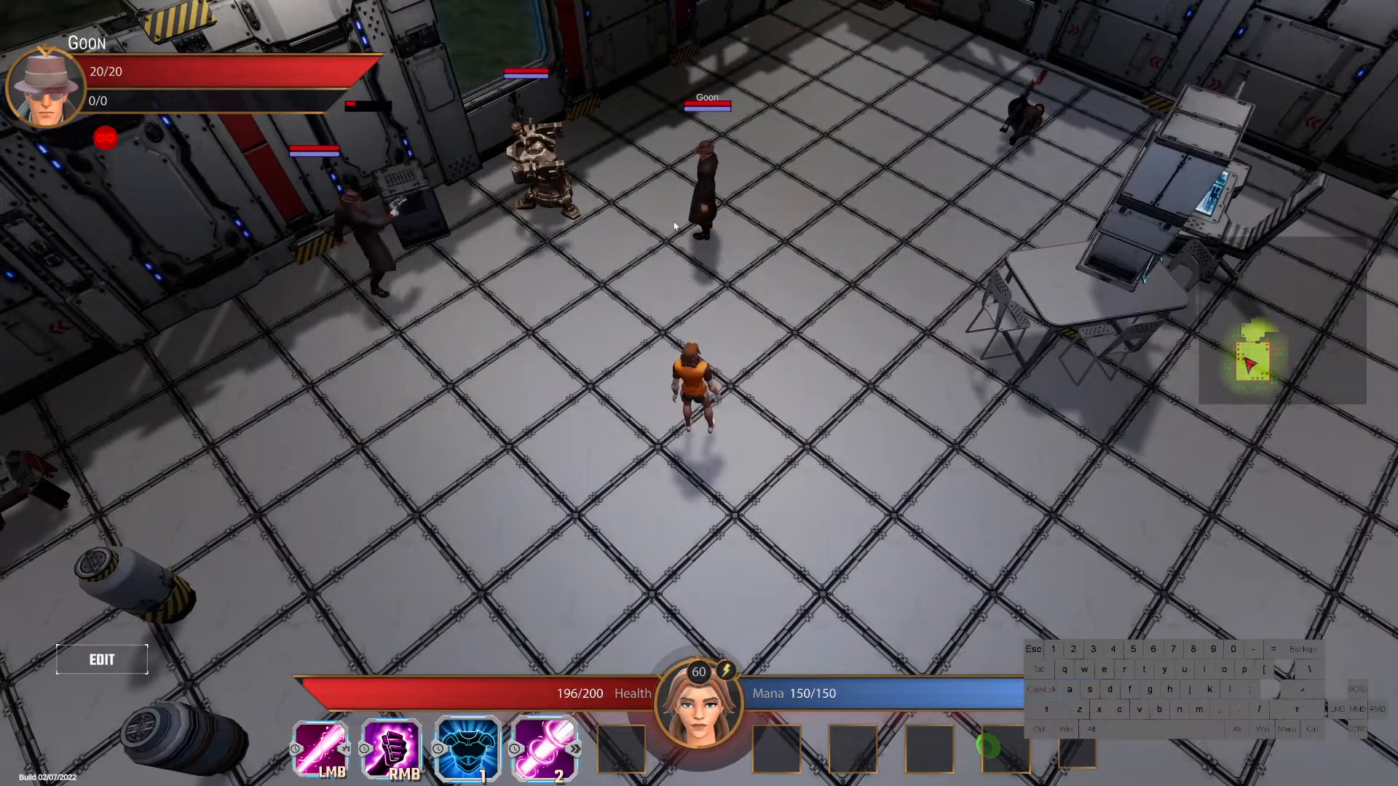
Step: Move the character around near the turret and attack the goon beside the metal box
drag(639, 435, 613, 463)
drag(814, 416, 844, 426)
drag(659, 349, 643, 471)
click(641, 473)
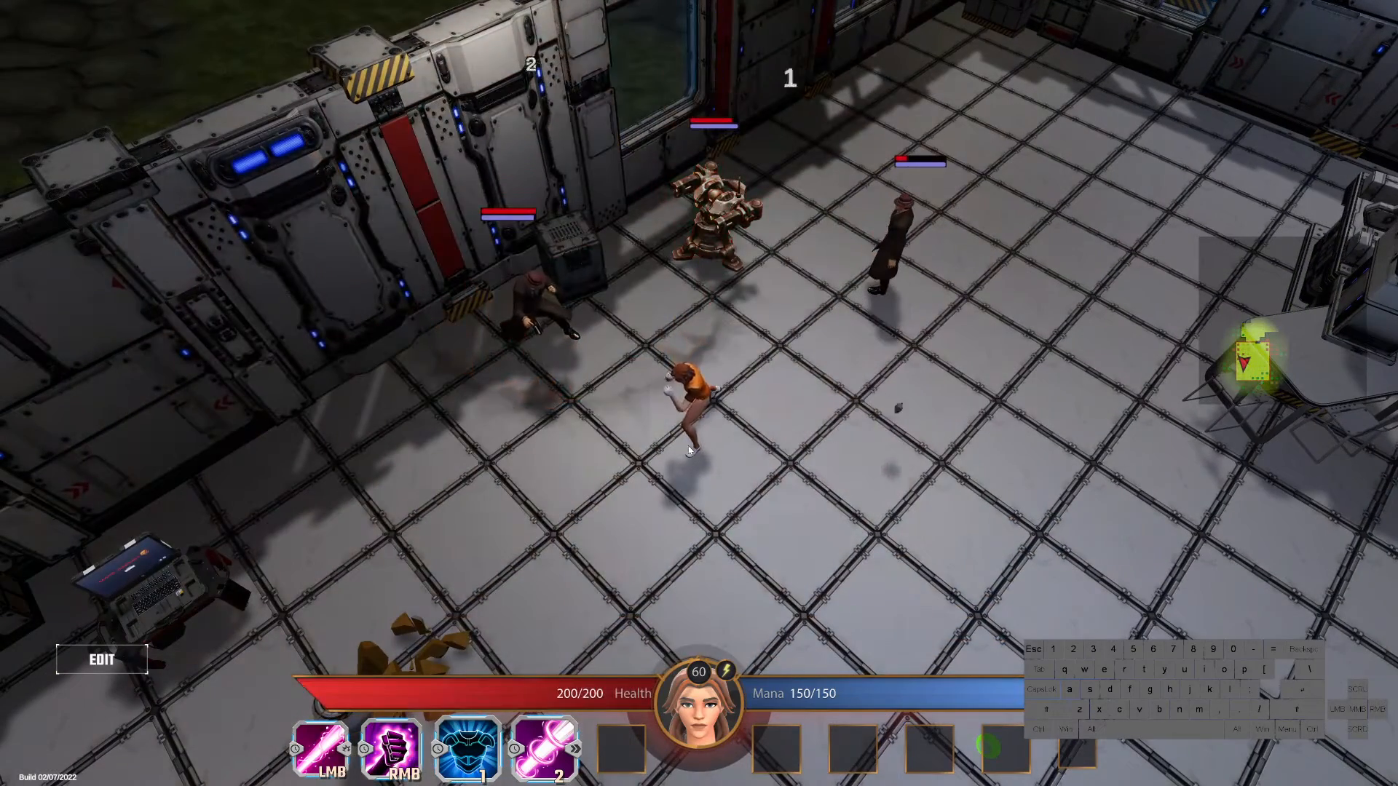
click(540, 309)
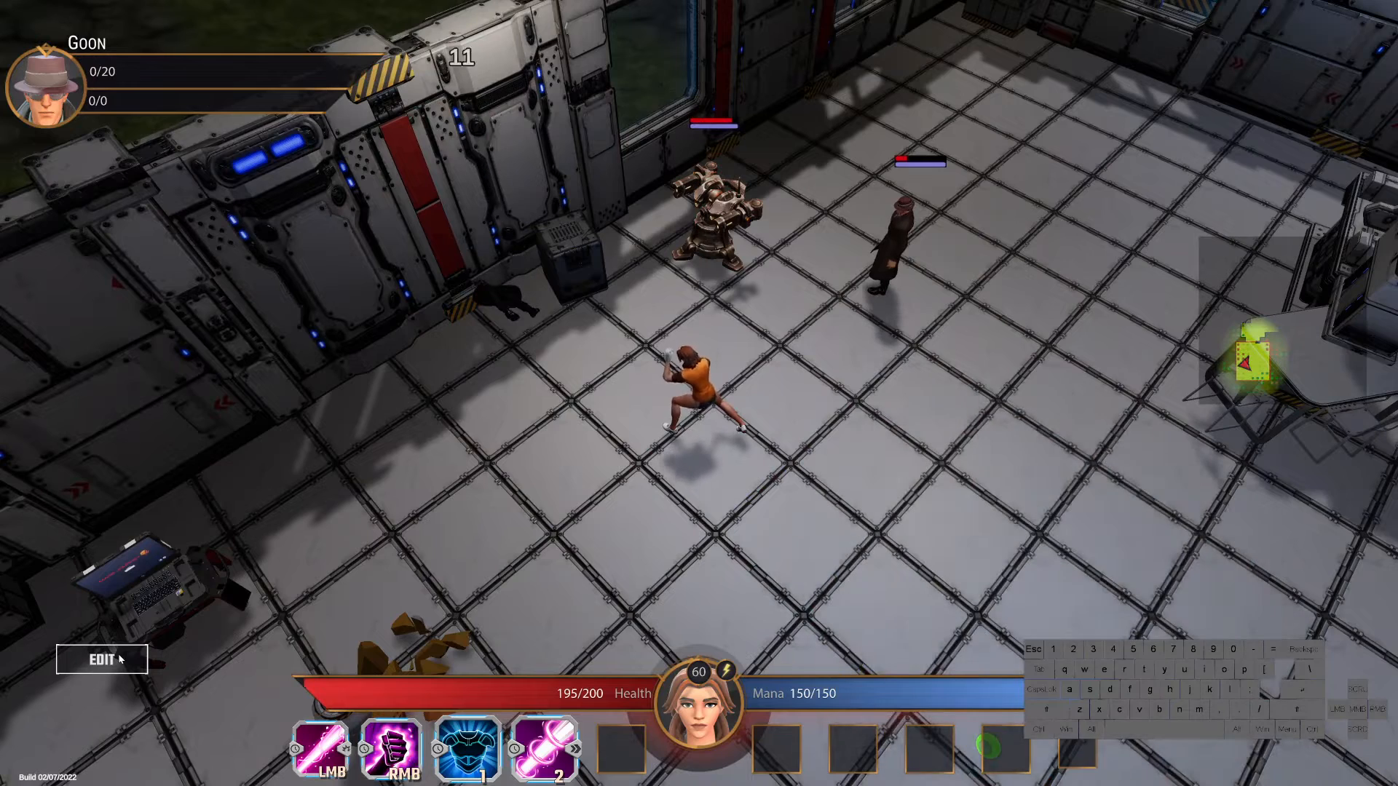
Step: Delete the TriggerSphere, Spawner, Computer and Turret_Missiles from the scene in edit mode
click(119, 660)
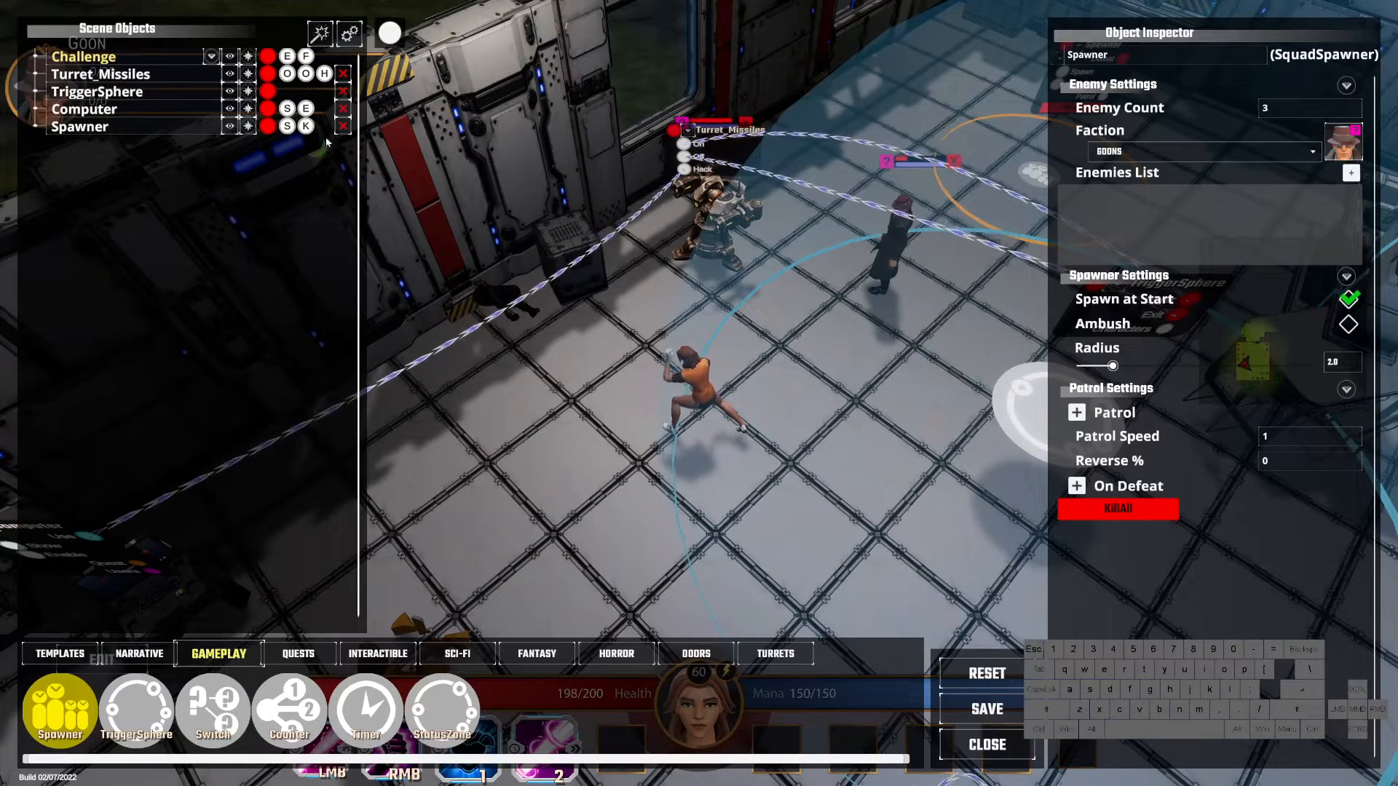
click(342, 91)
click(568, 471)
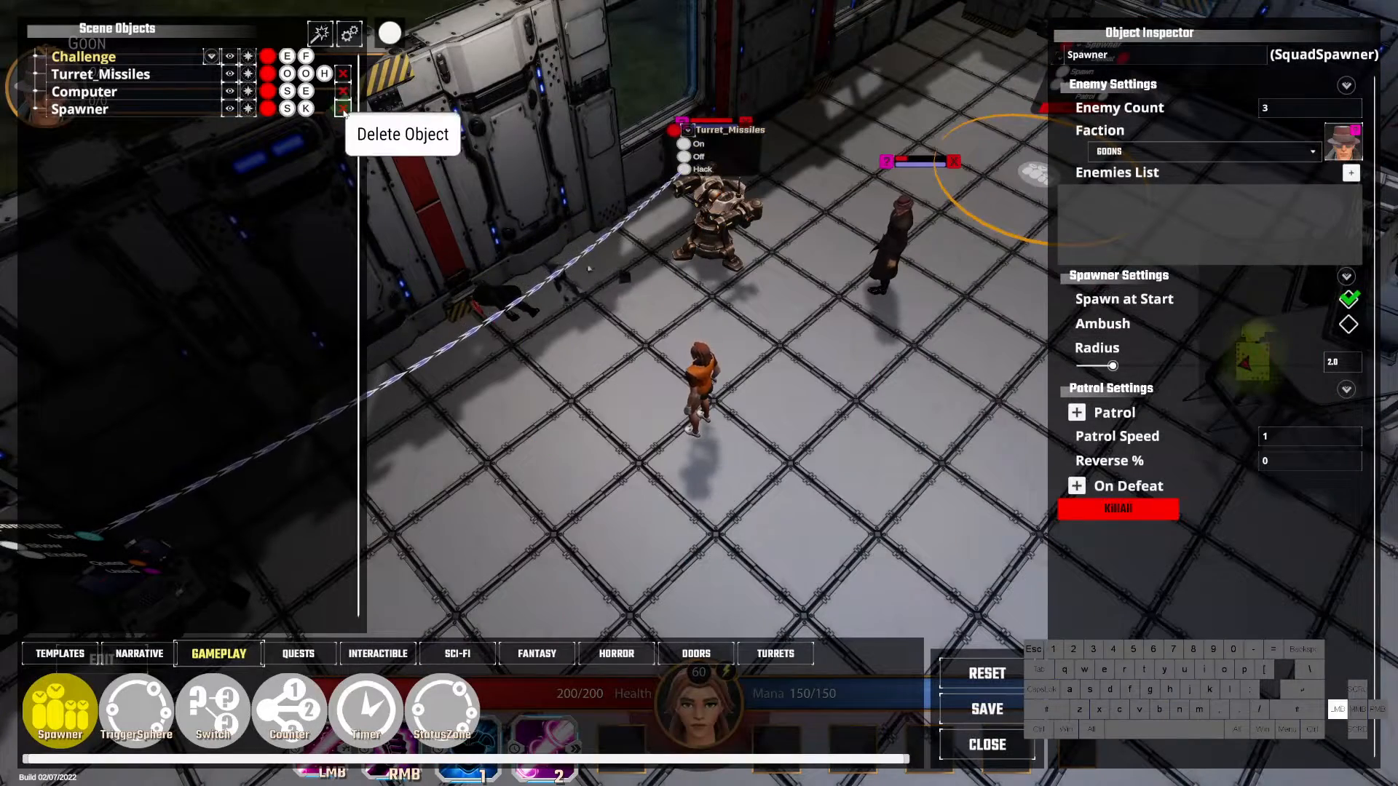
click(343, 108)
click(587, 464)
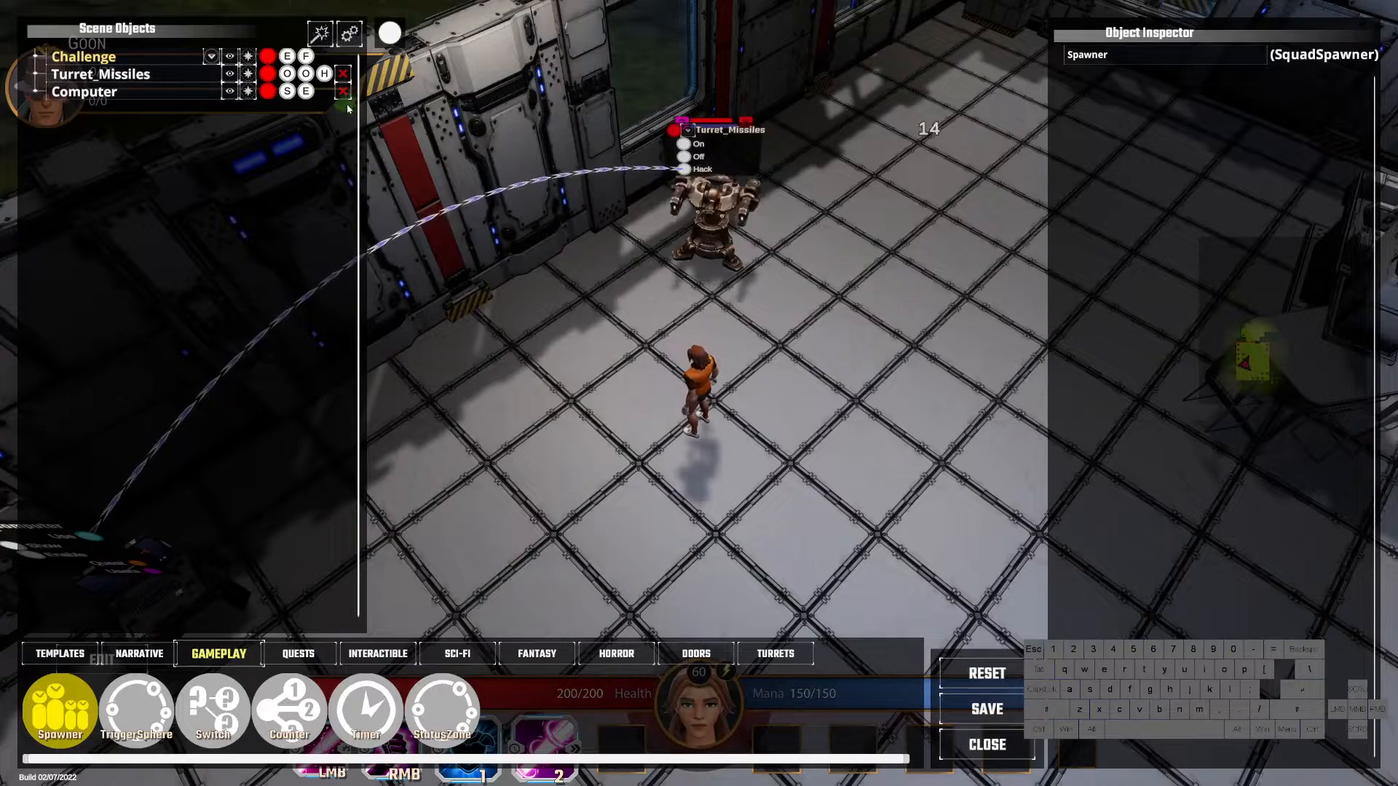
click(342, 91)
click(606, 463)
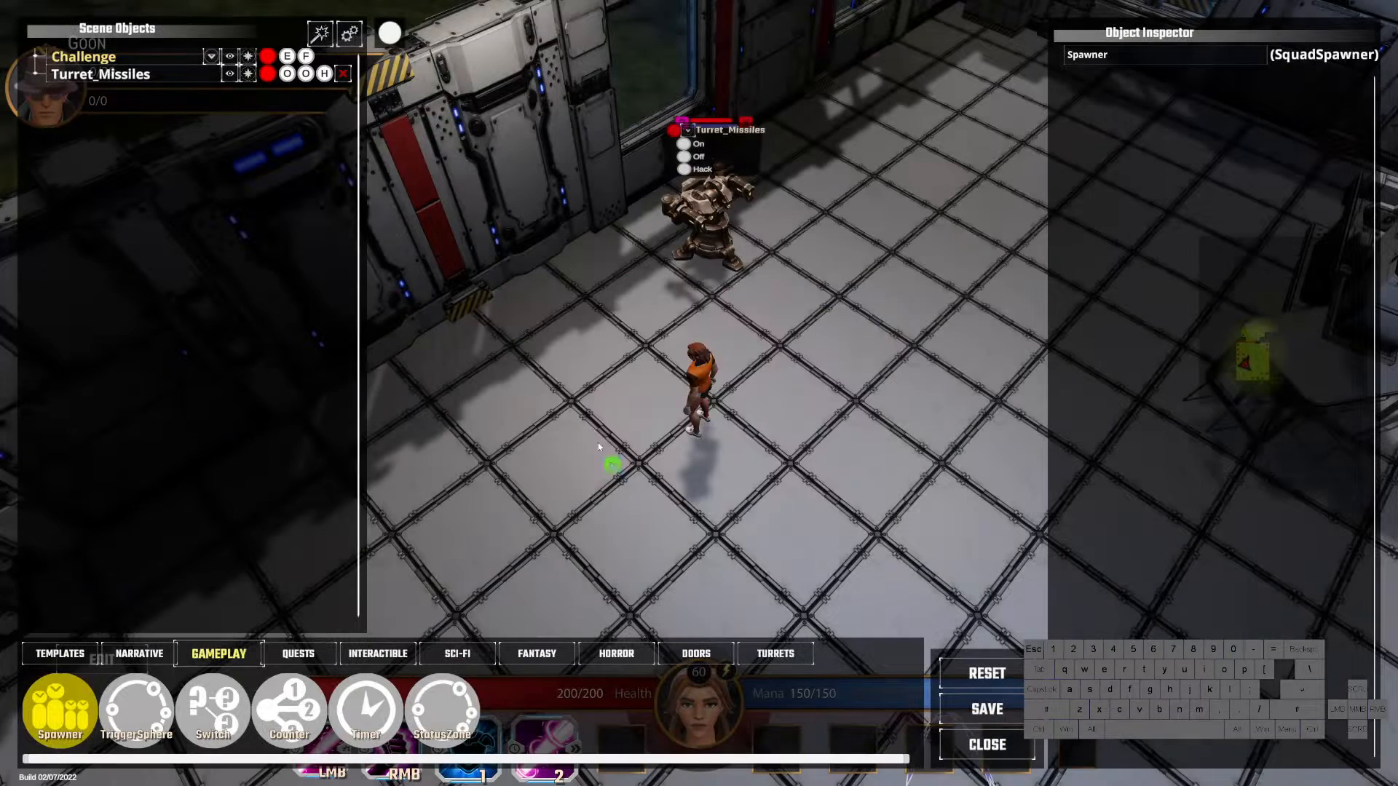
click(343, 74)
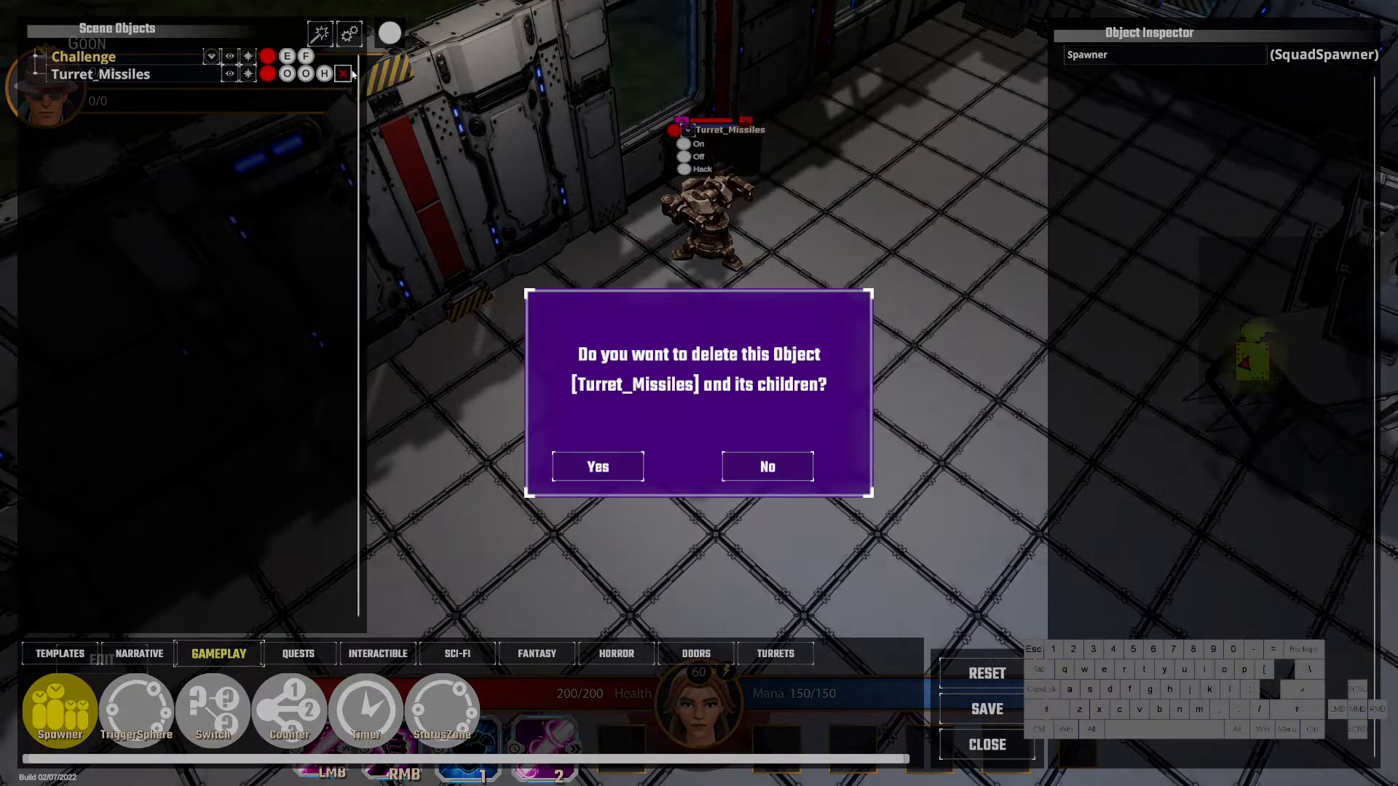
click(616, 465)
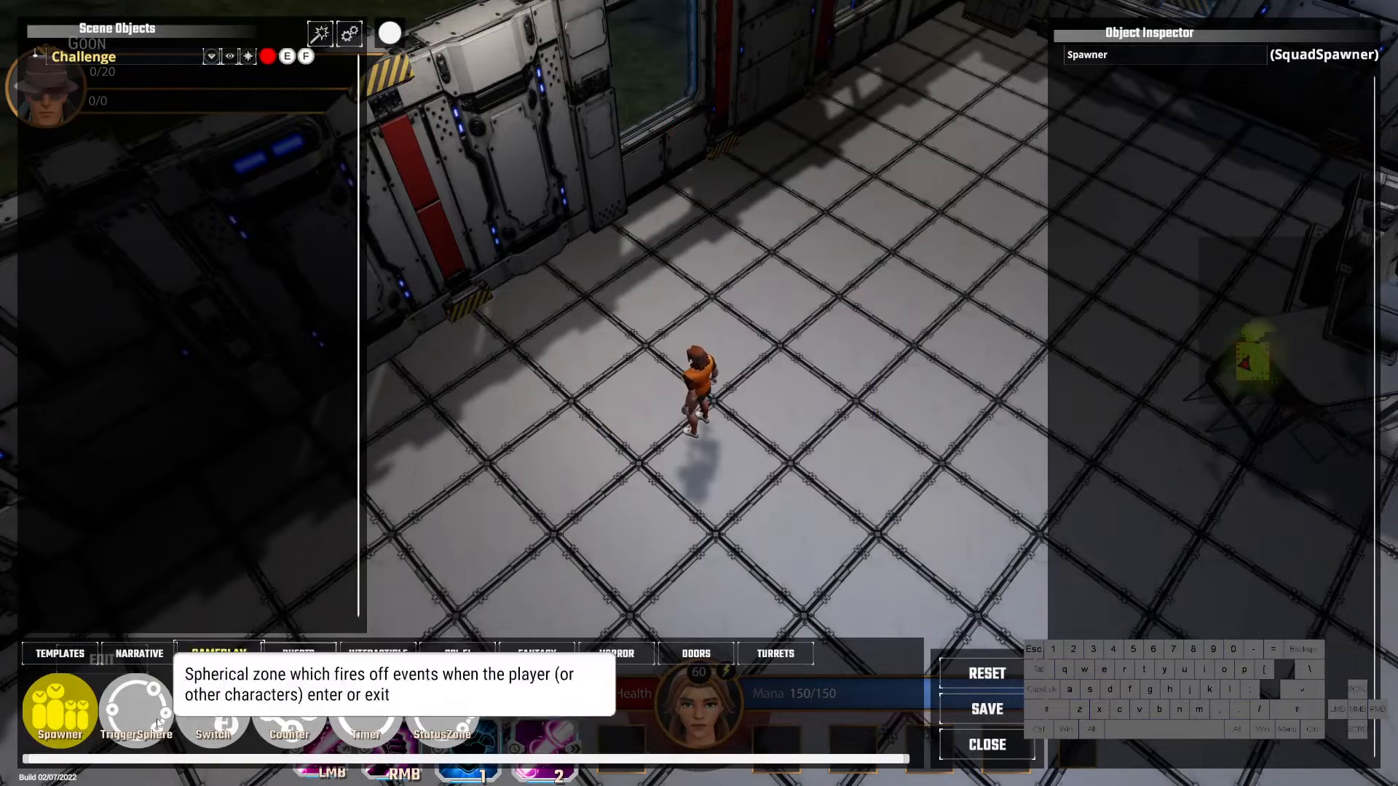
Step: Place a Turrets template on the open floor between the table and the Challenge node
click(64, 654)
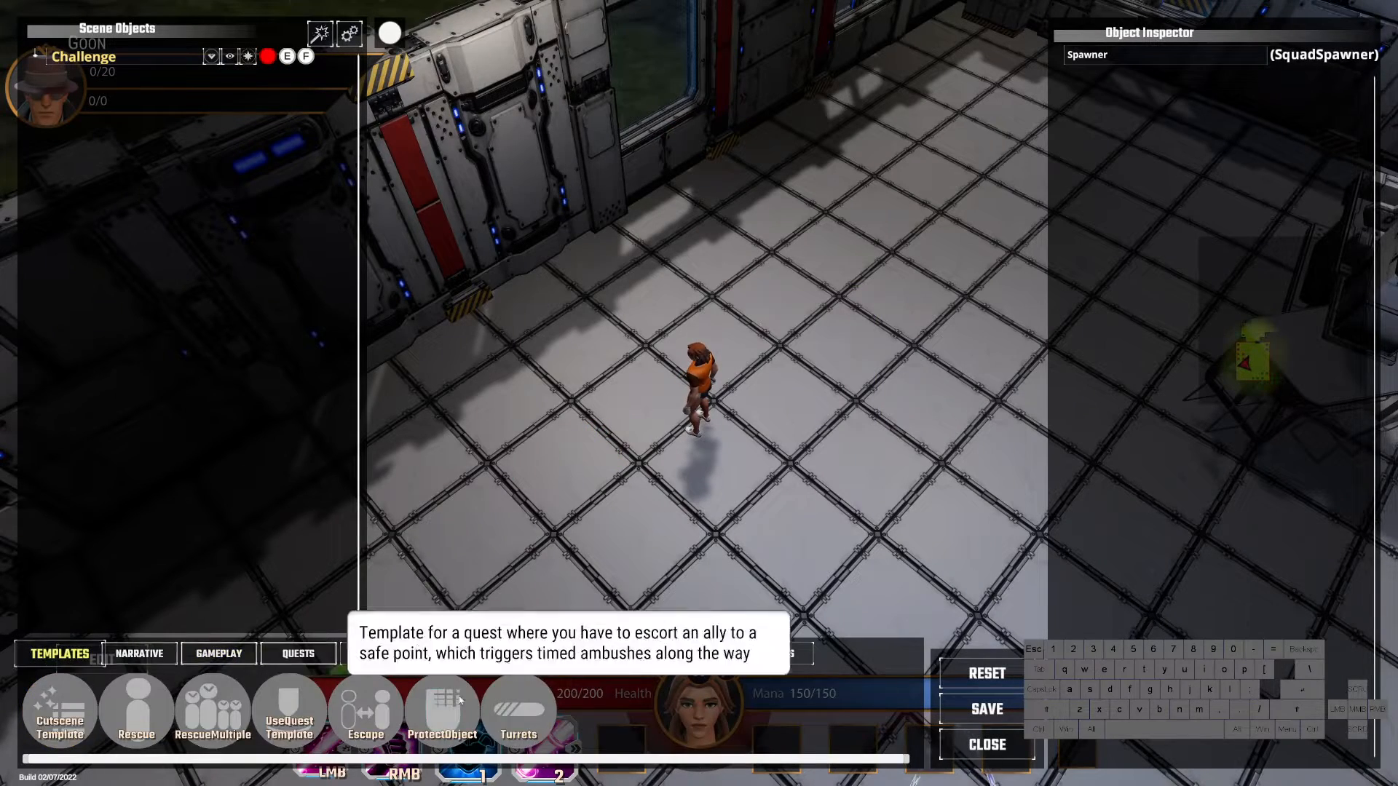
click(518, 710)
right_drag(773, 405, 885, 406)
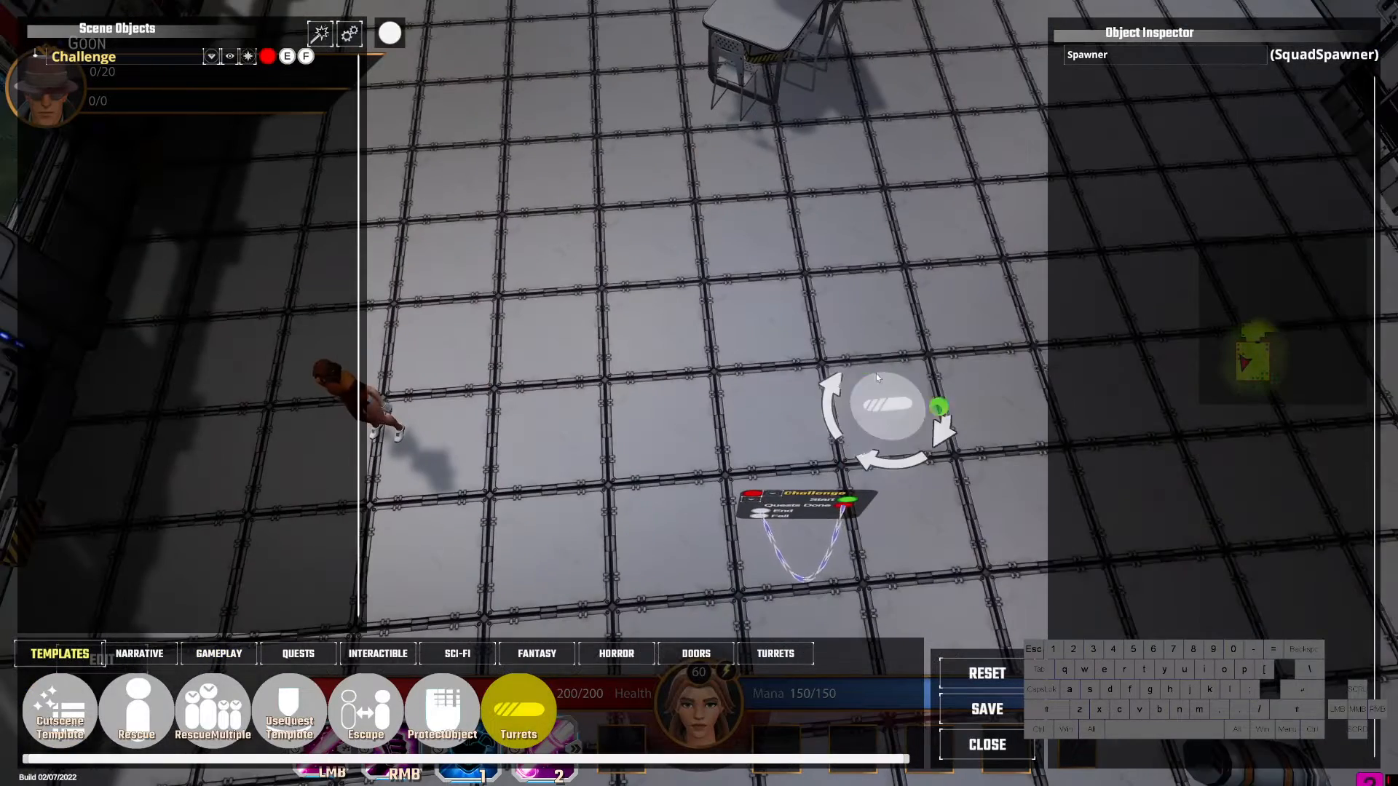
click(765, 318)
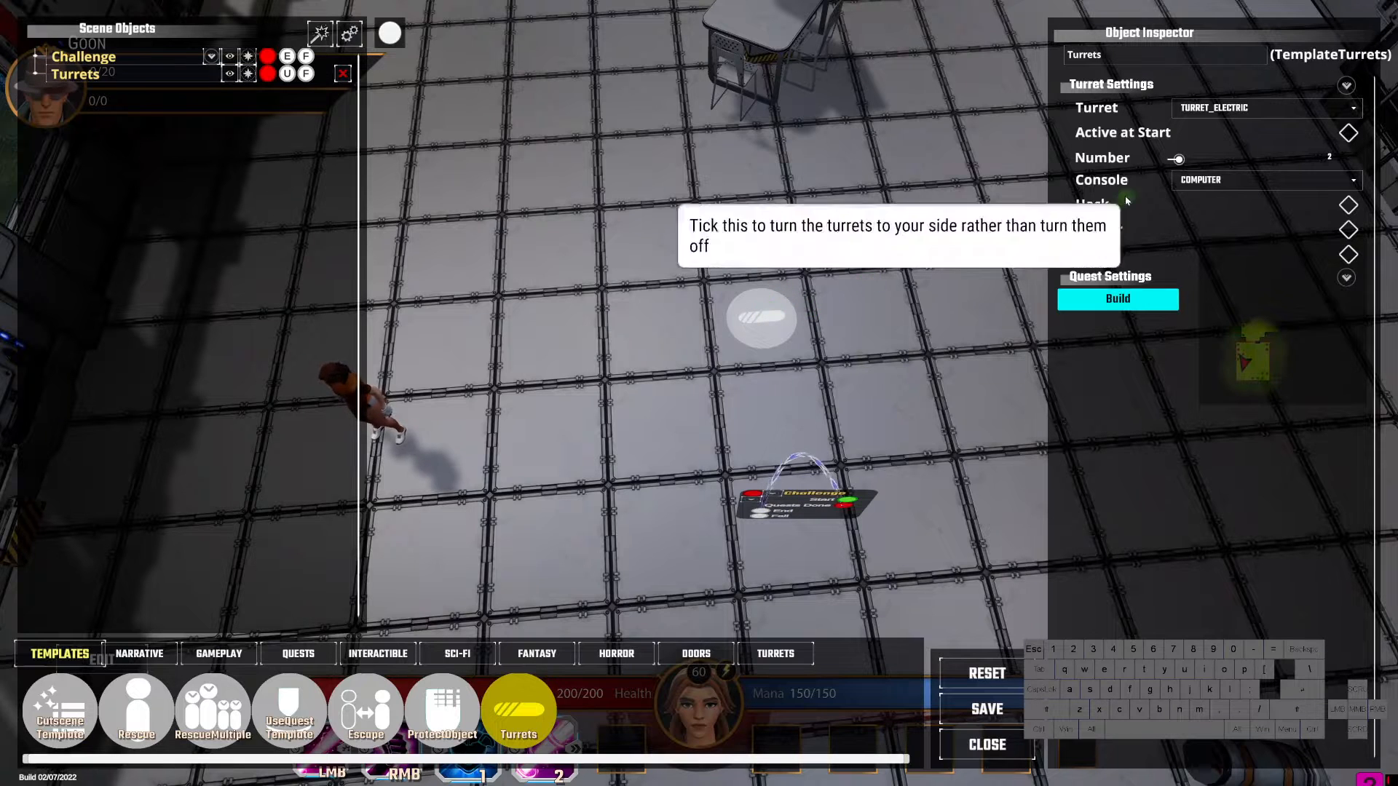
Step: Set the Turrets template's turret type to Turret_MachineGun and its number to 3
click(1218, 109)
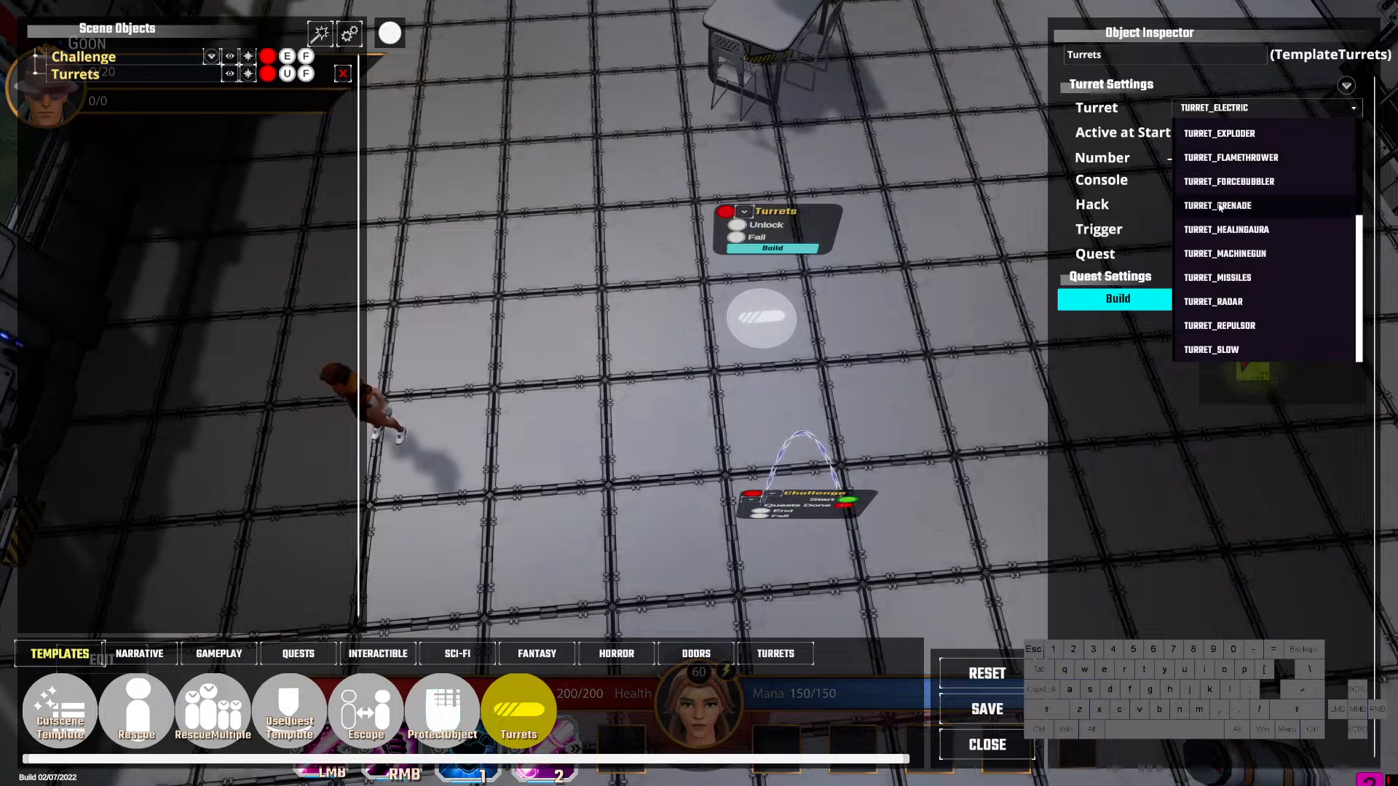
click(1228, 254)
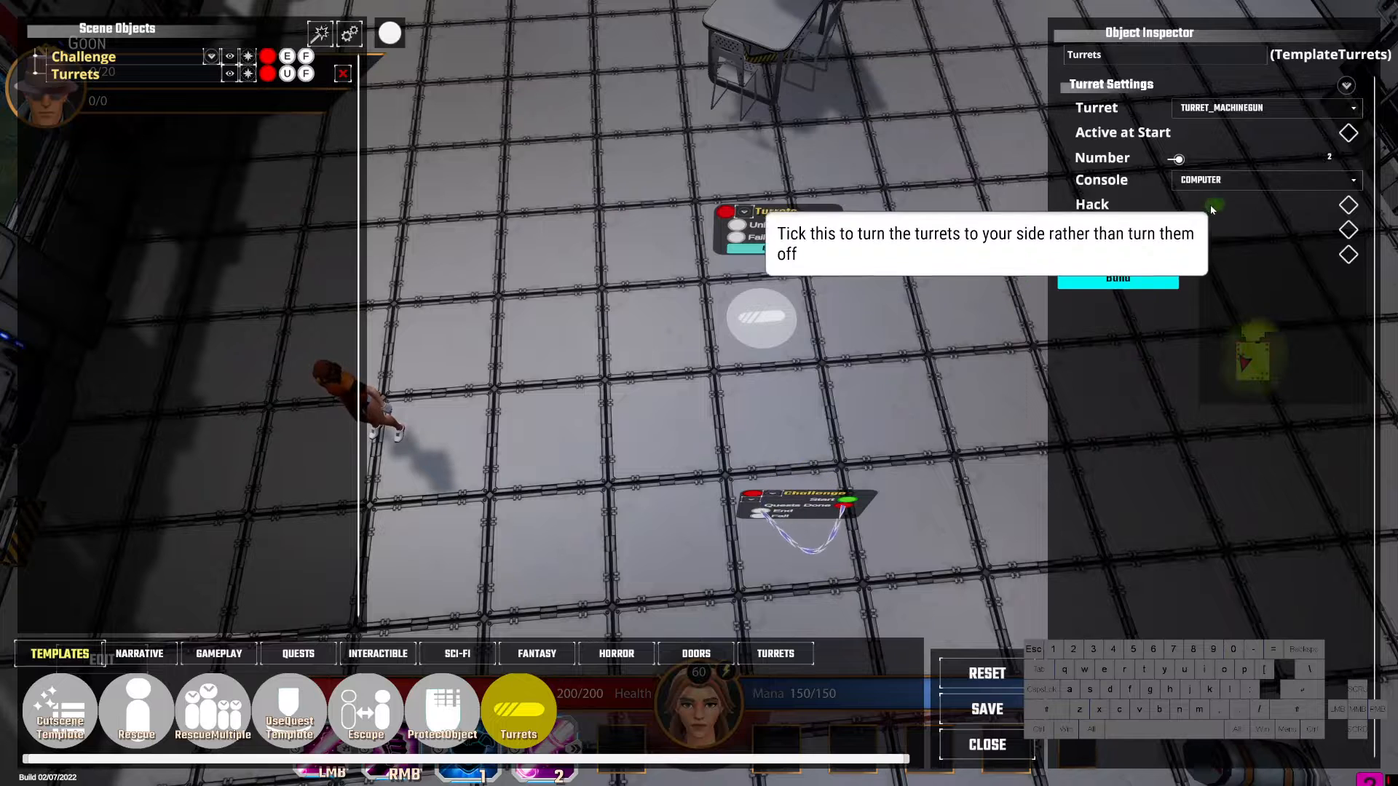
click(1185, 161)
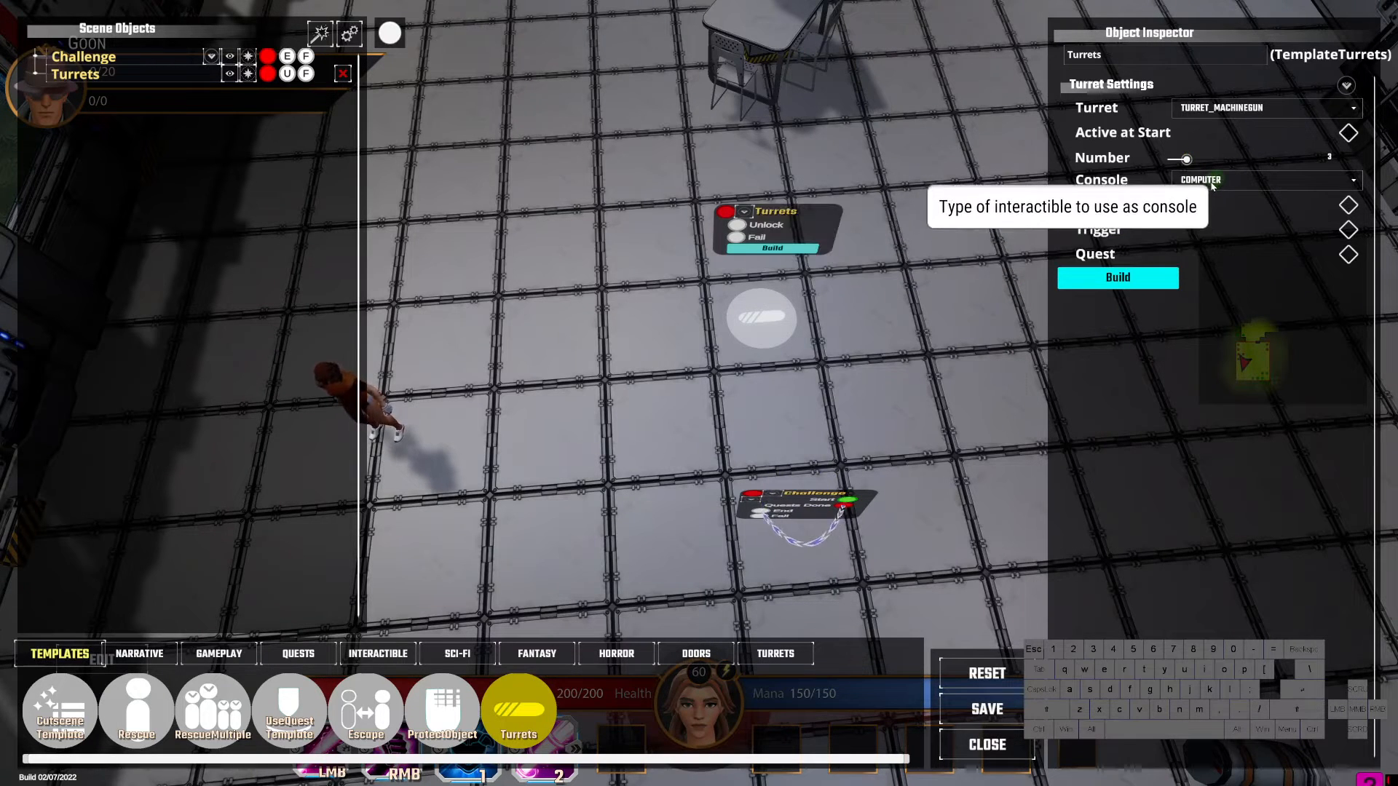
Step: Enable Active at Start, Hack, Trigger and Quest on the Turrets template, keeping Computer as its console, and build it
click(1349, 206)
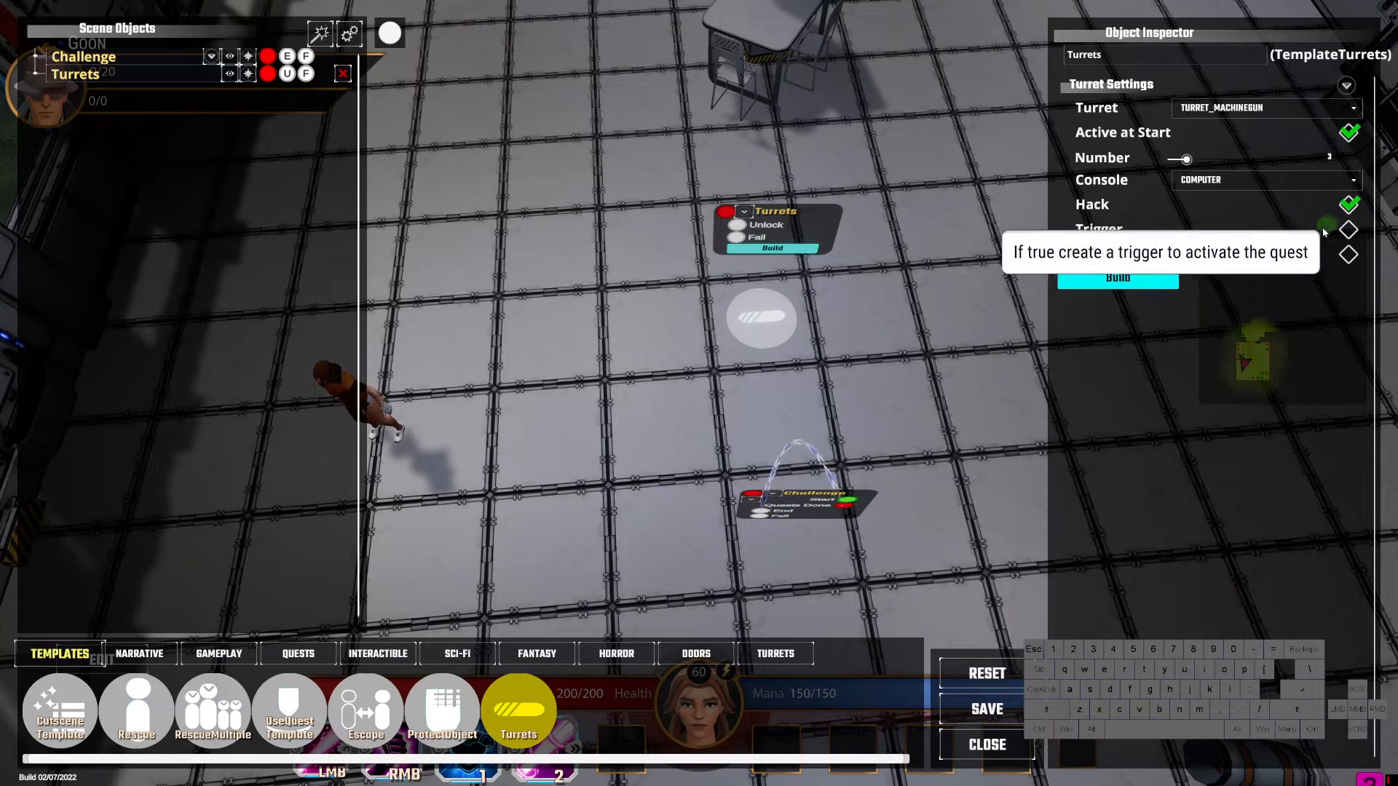
click(1349, 233)
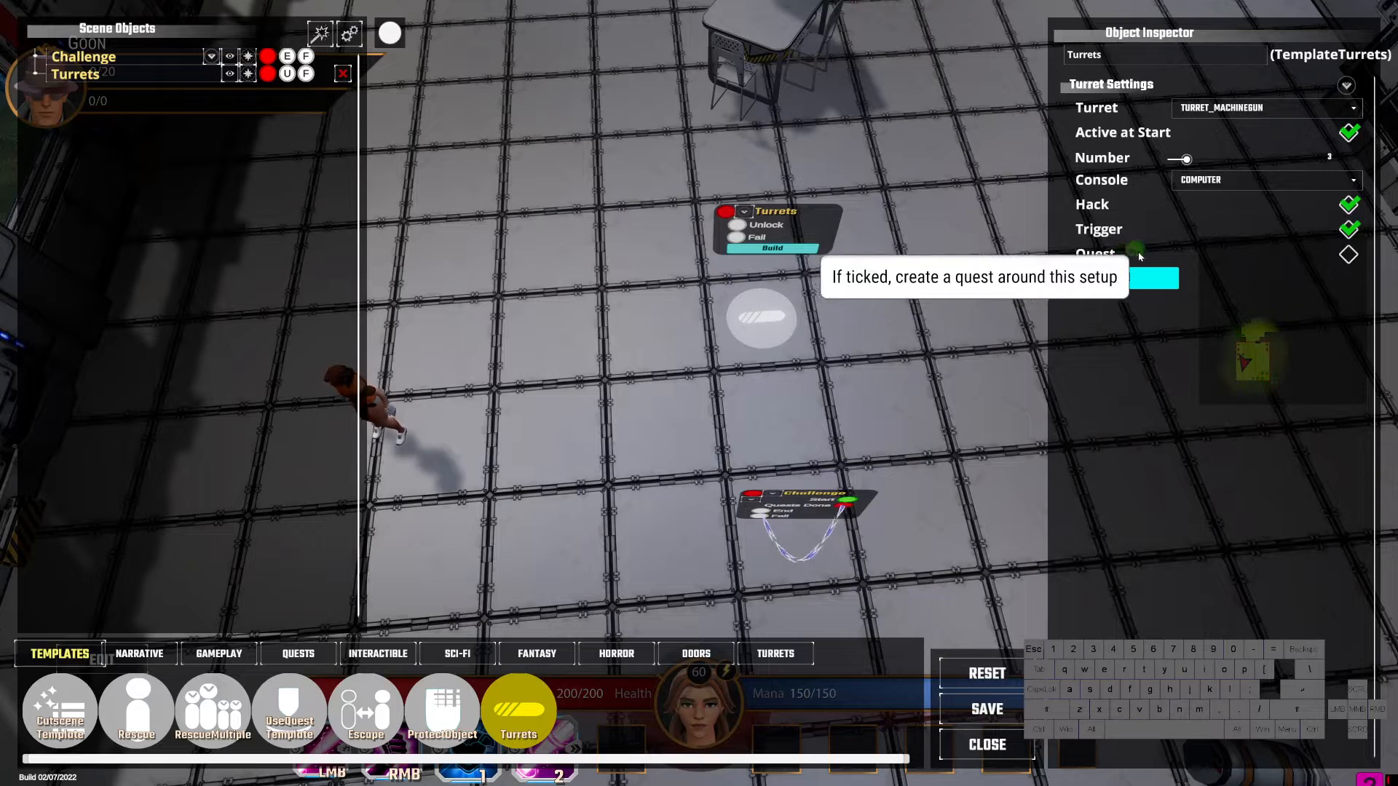
click(1348, 255)
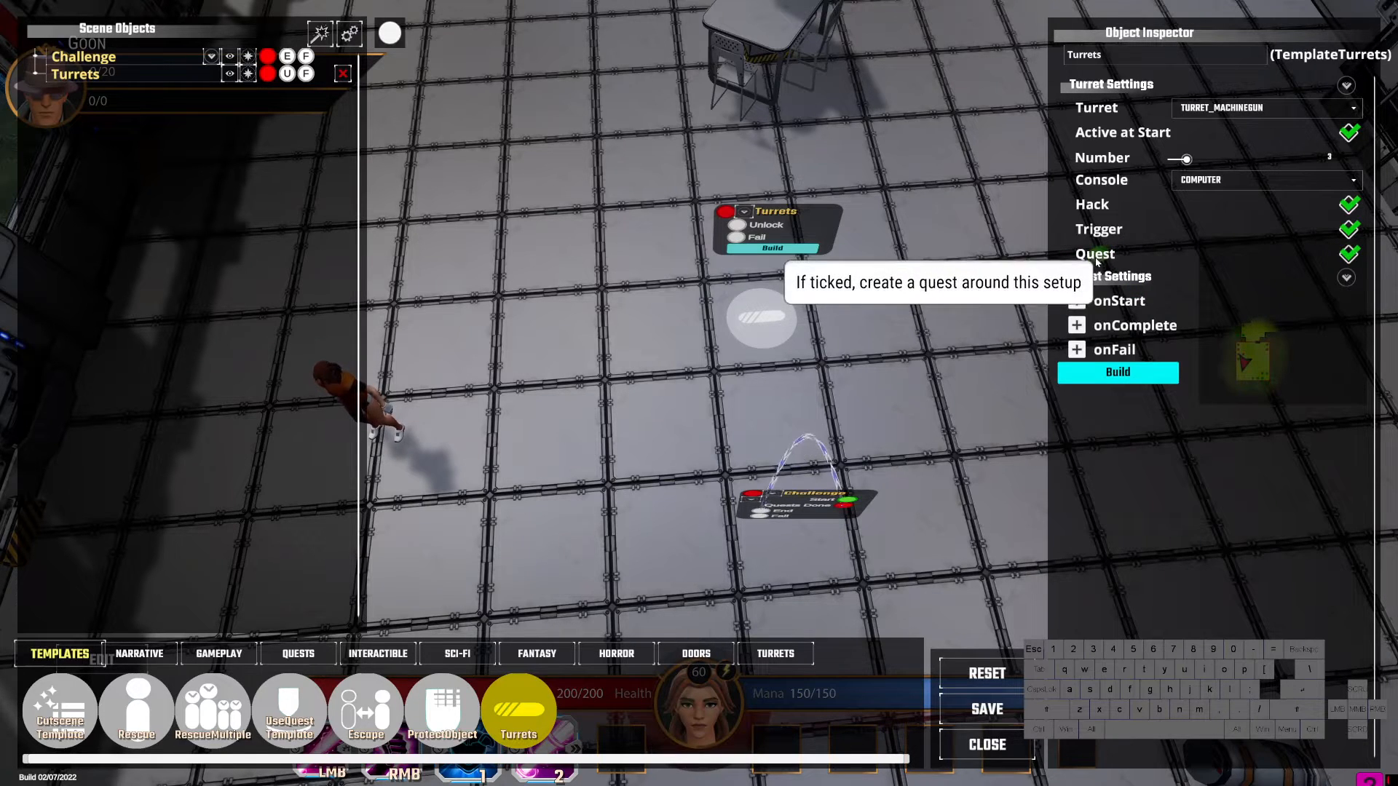
click(1108, 376)
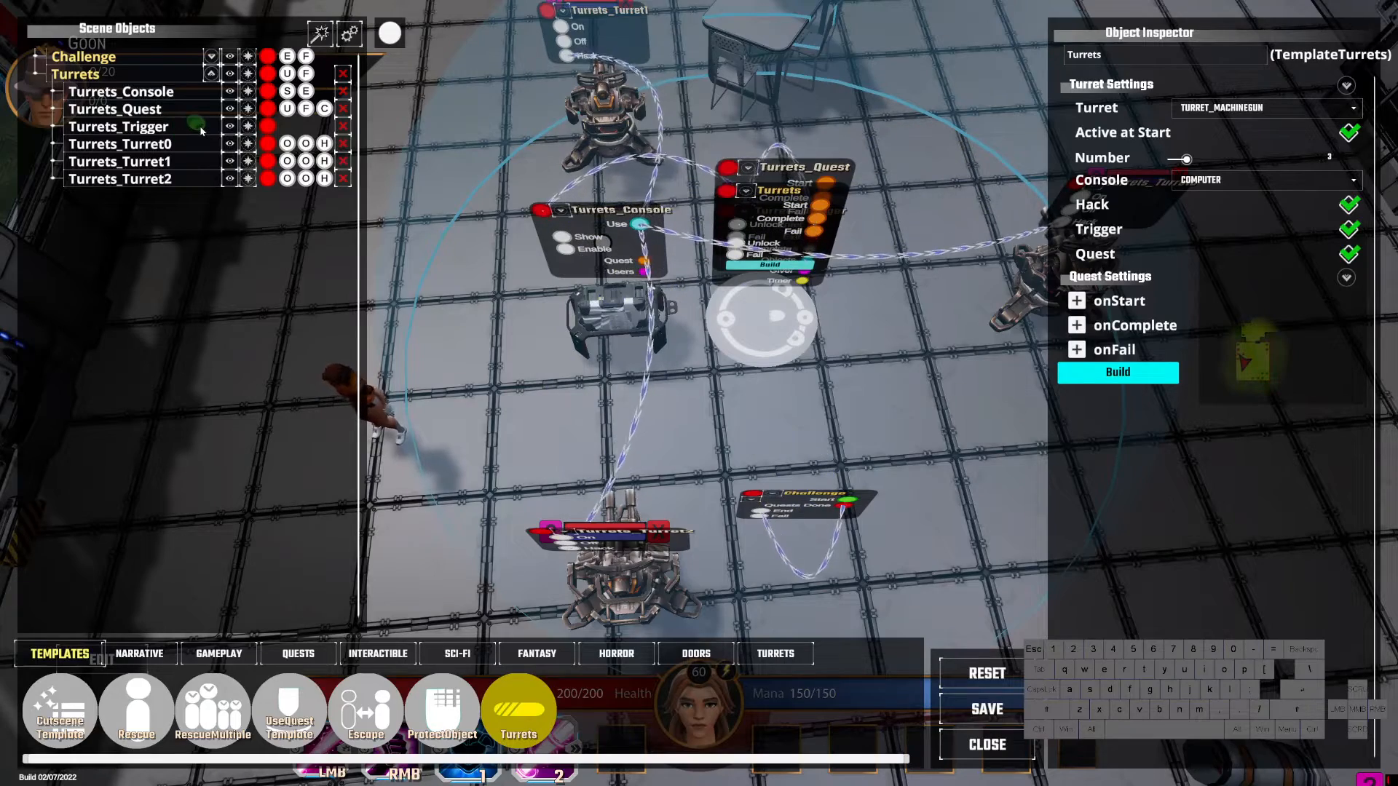
Step: Spread the three turrets along the room's walls and move the Turrets_Trigger sphere into the doorway
right_drag(708, 373, 693, 334)
scroll(693, 334, down, 8)
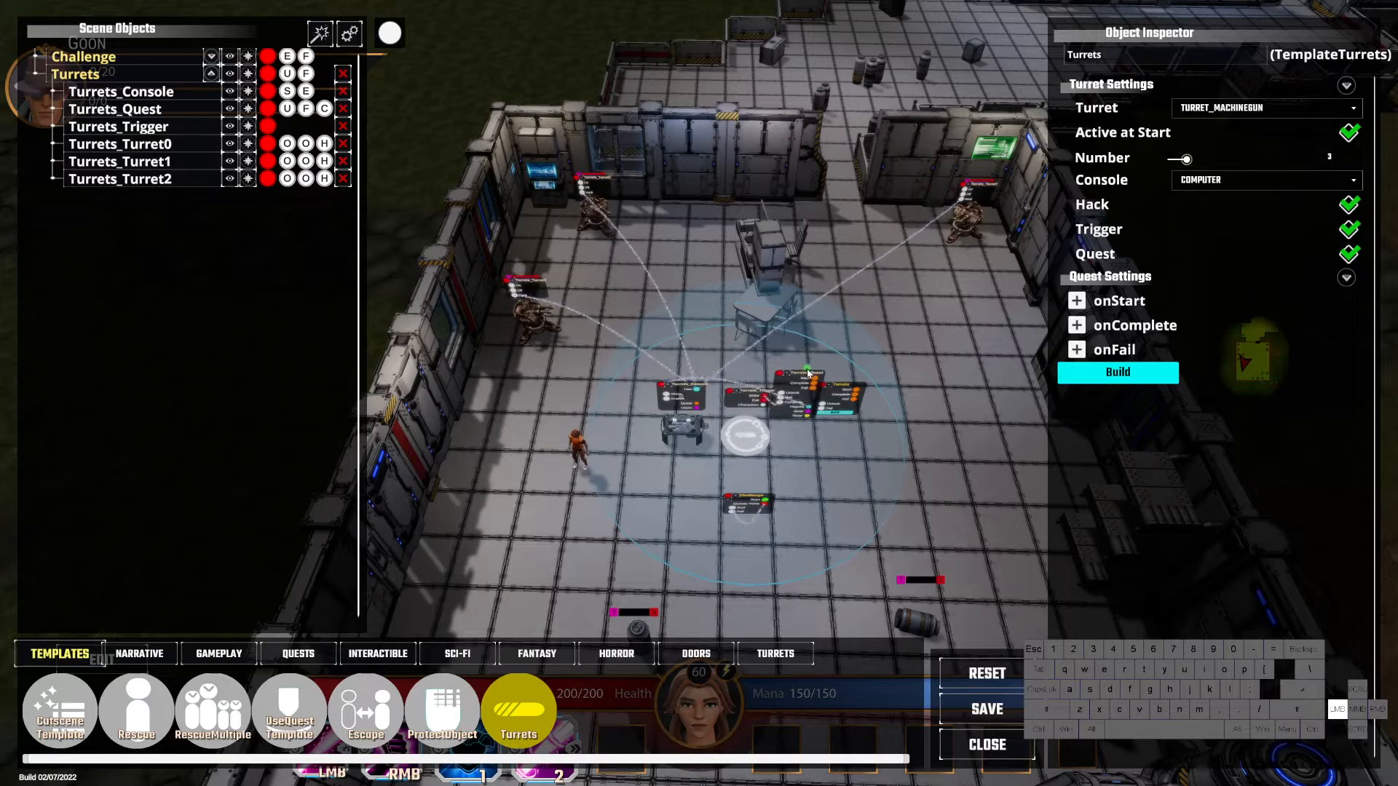
drag(691, 329, 843, 201)
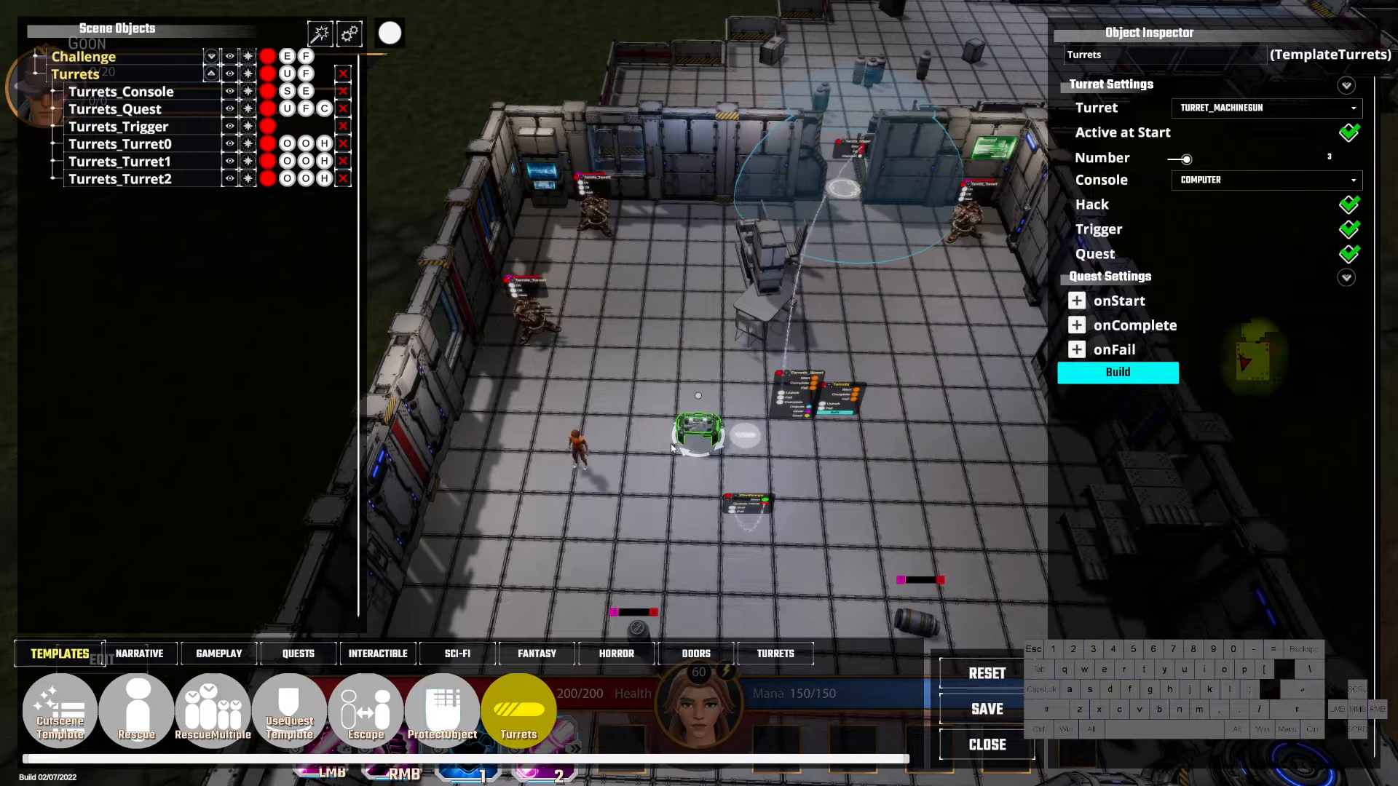
Step: Move the Turrets_Console to the end of the room opposite the doorway, and the Challenge node to the area outside the doorway
drag(725, 573, 1030, 544)
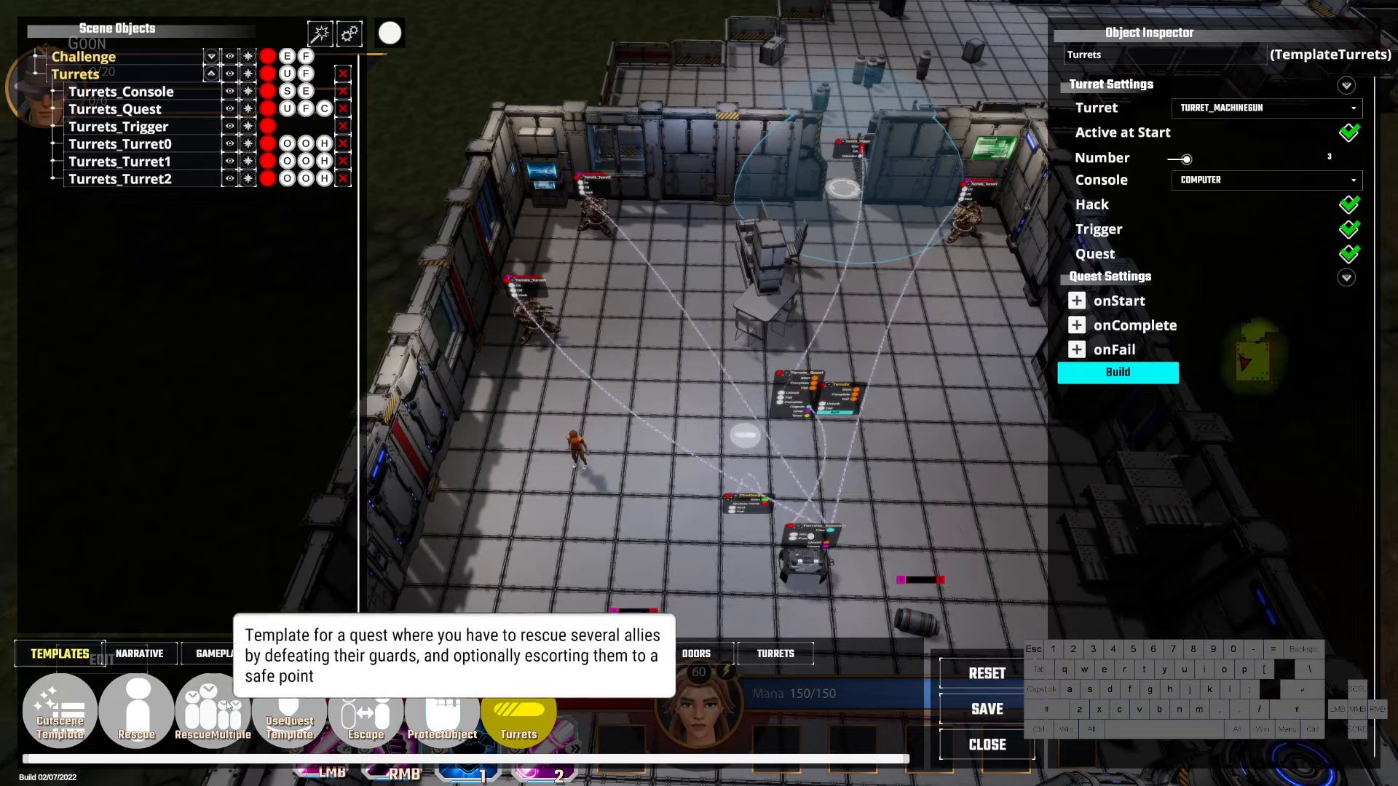
click(249, 57)
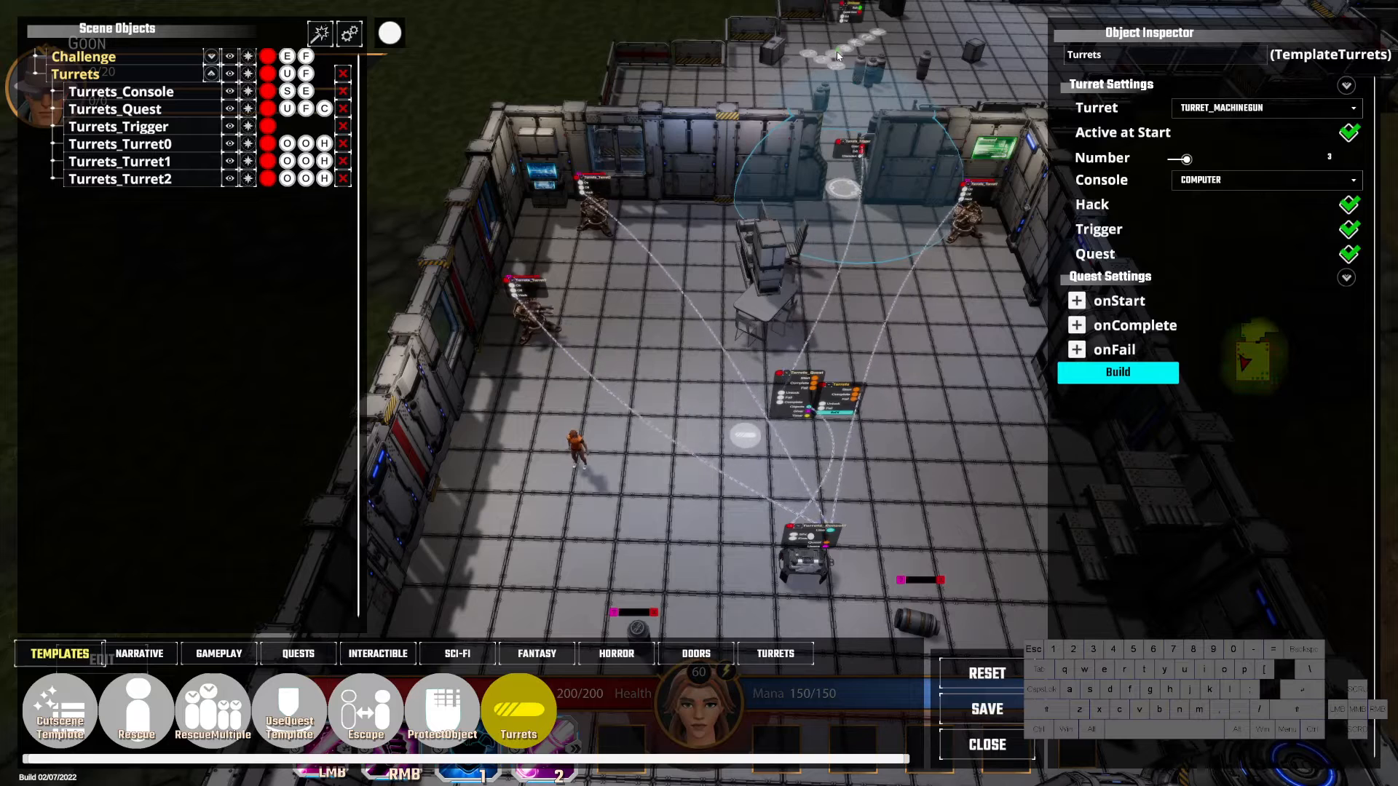
Step: Reset the level, leave edit mode and run the character through the doorway and past the turrets to the console
click(988, 674)
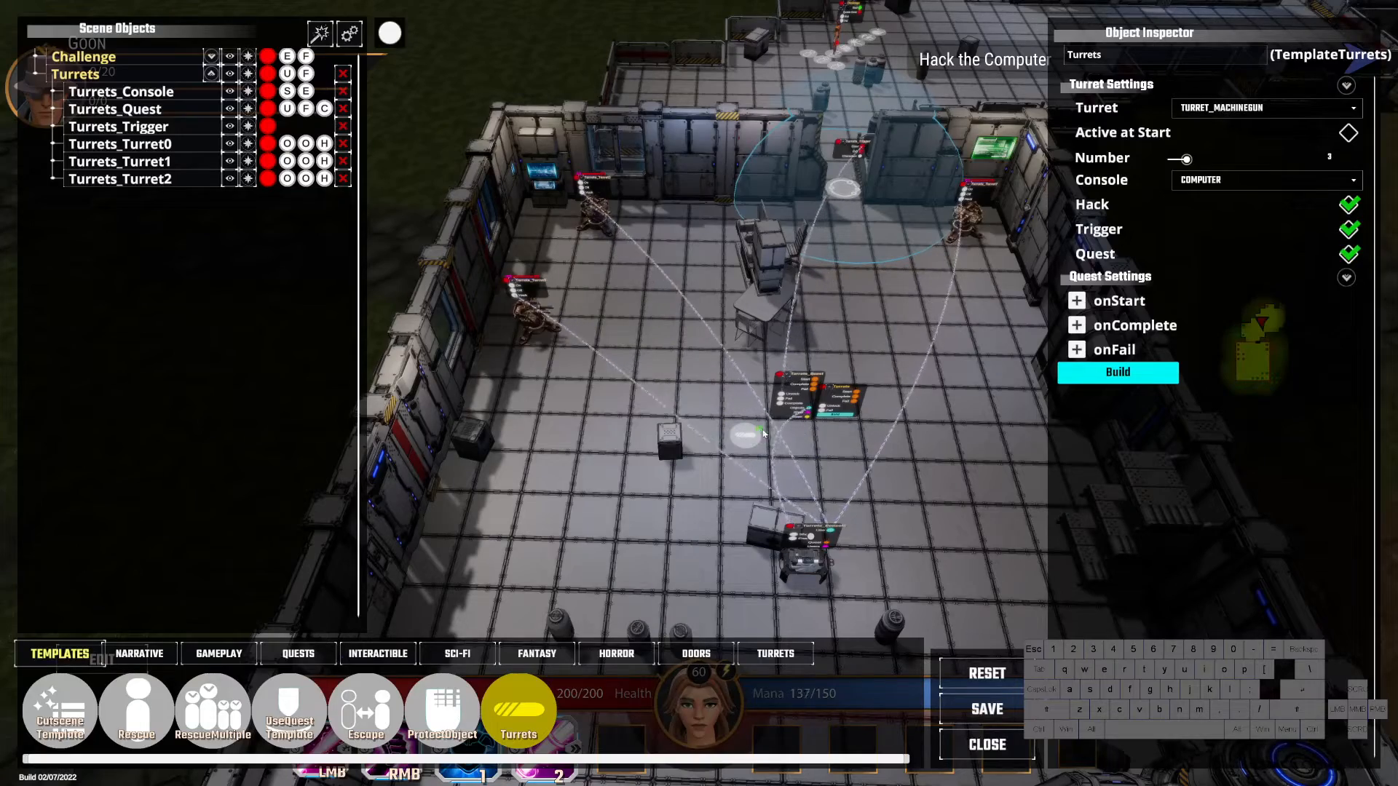
click(945, 748)
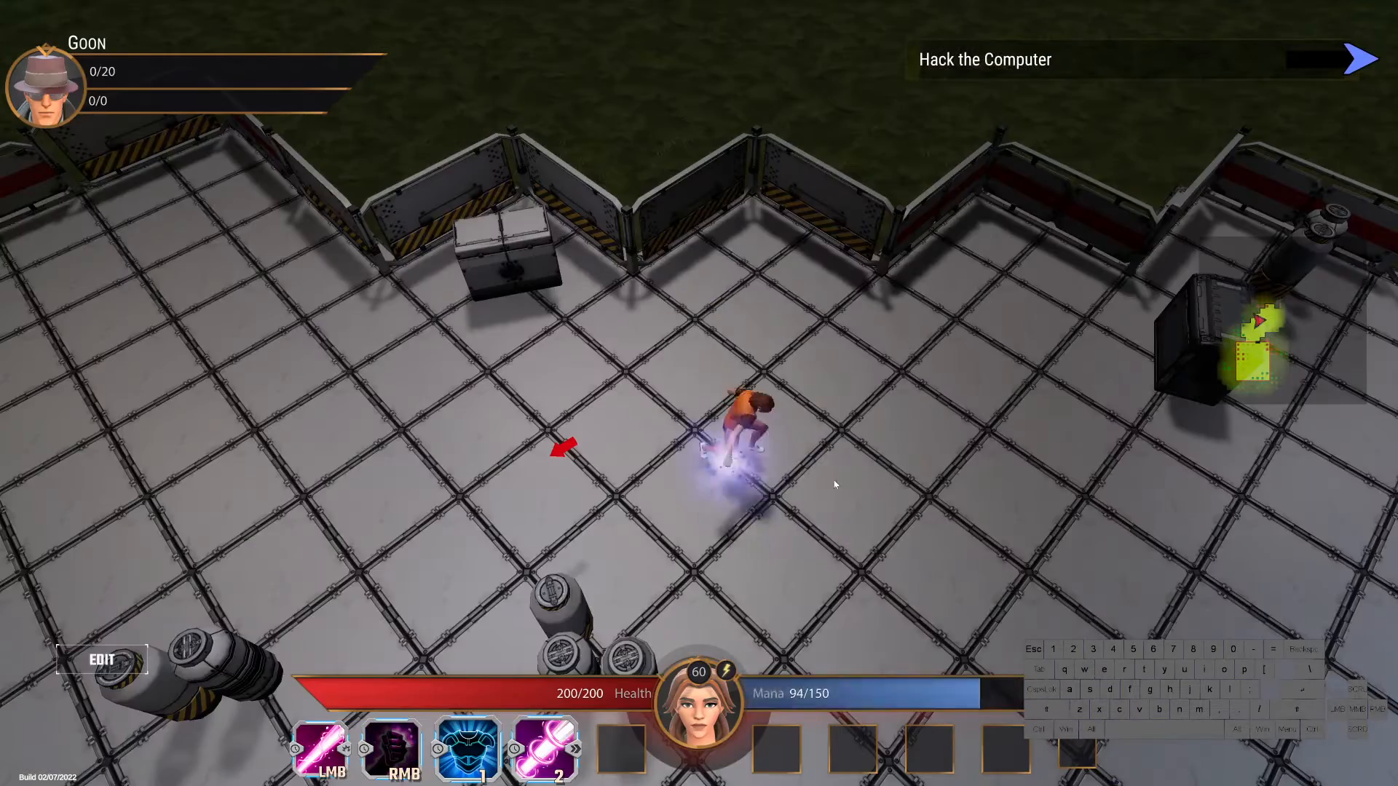
click(469, 472)
drag(469, 472, 729, 542)
click(829, 501)
click(583, 518)
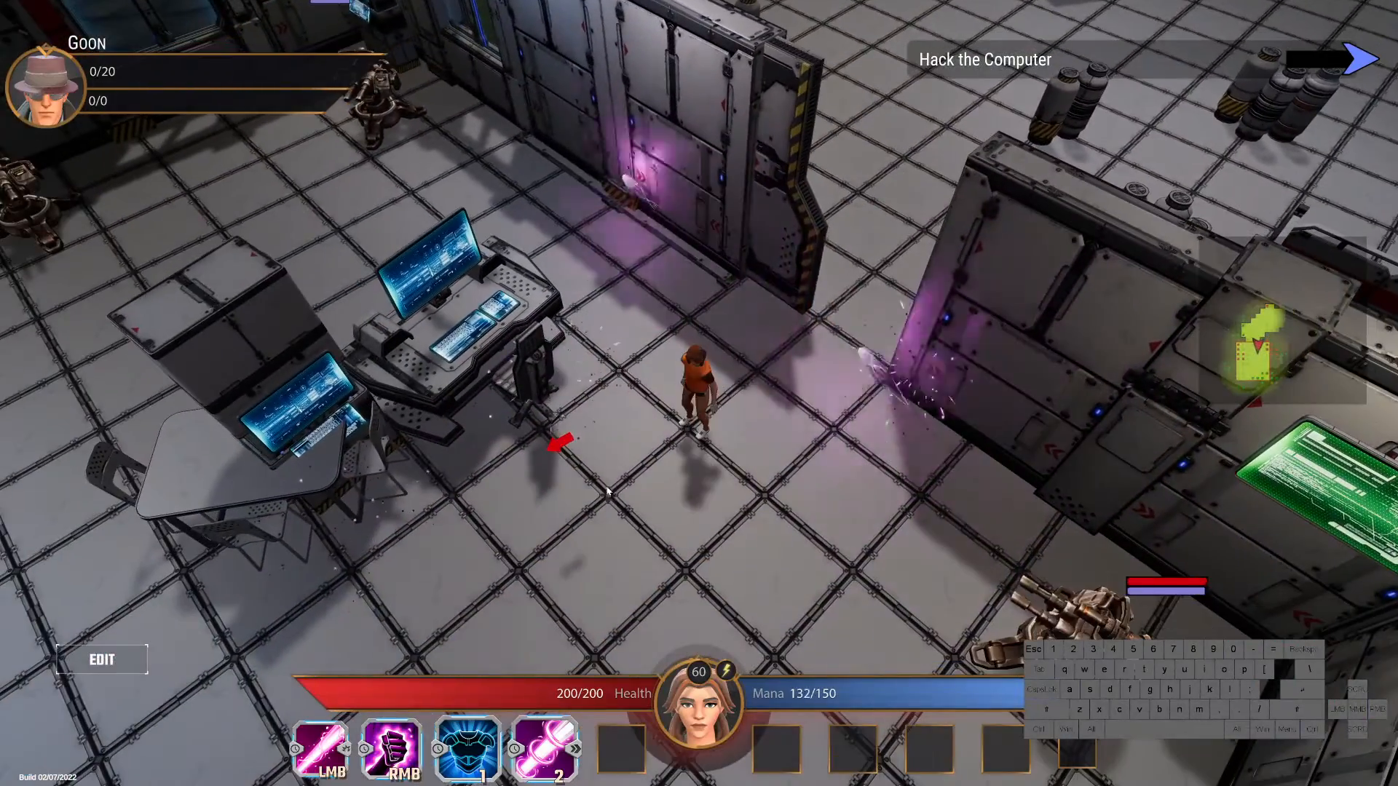
click(688, 494)
drag(636, 489, 586, 540)
click(789, 400)
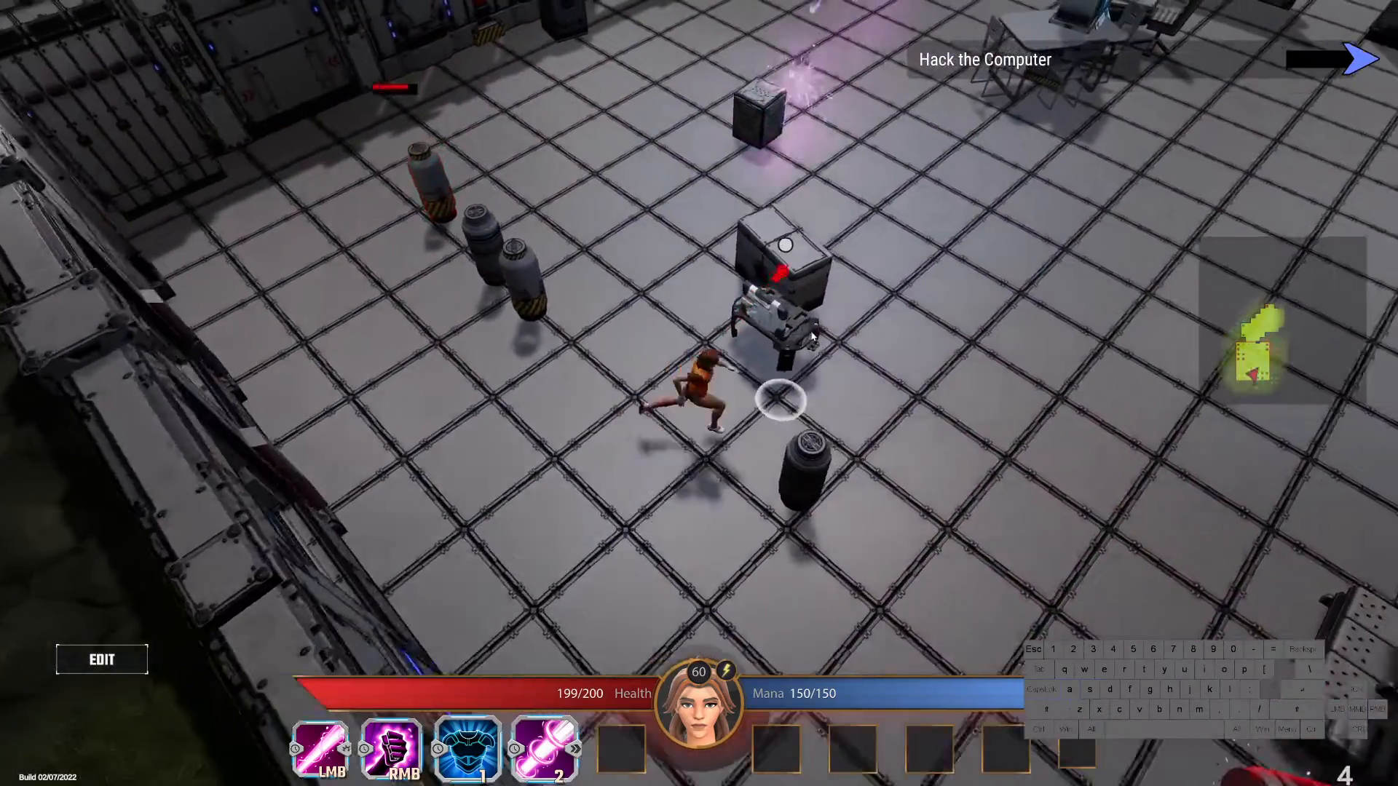
Step: Try to hack the console to reprogram the turrets
click(662, 310)
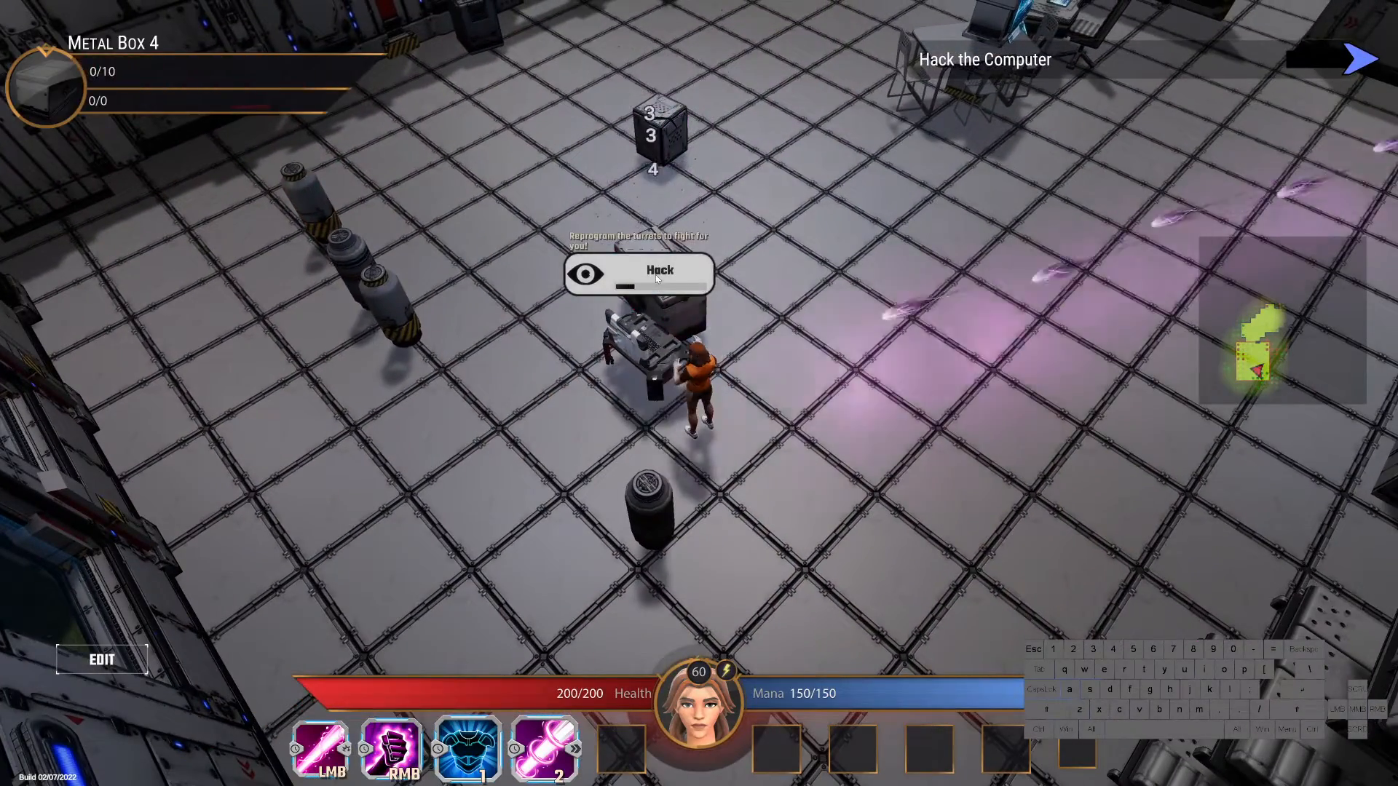
click(651, 403)
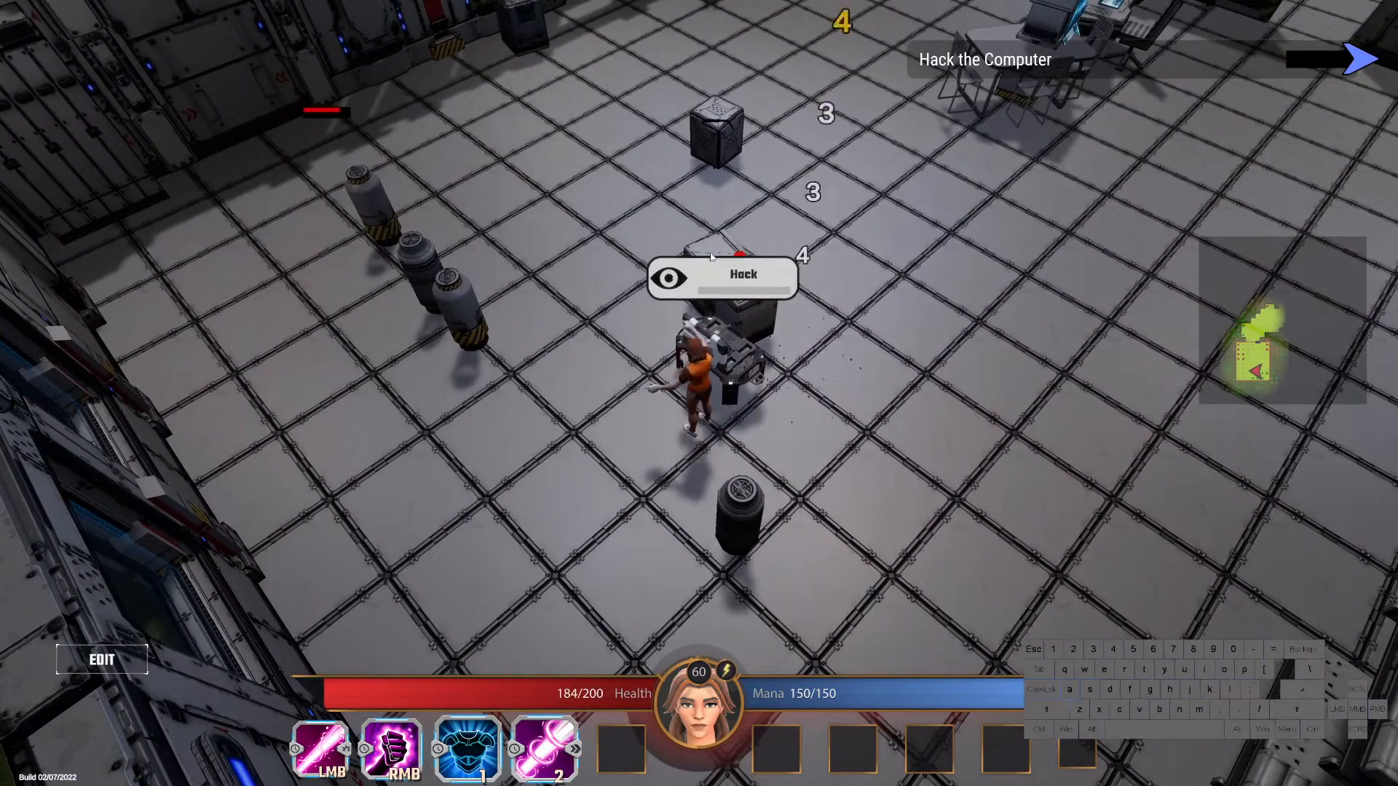
click(735, 279)
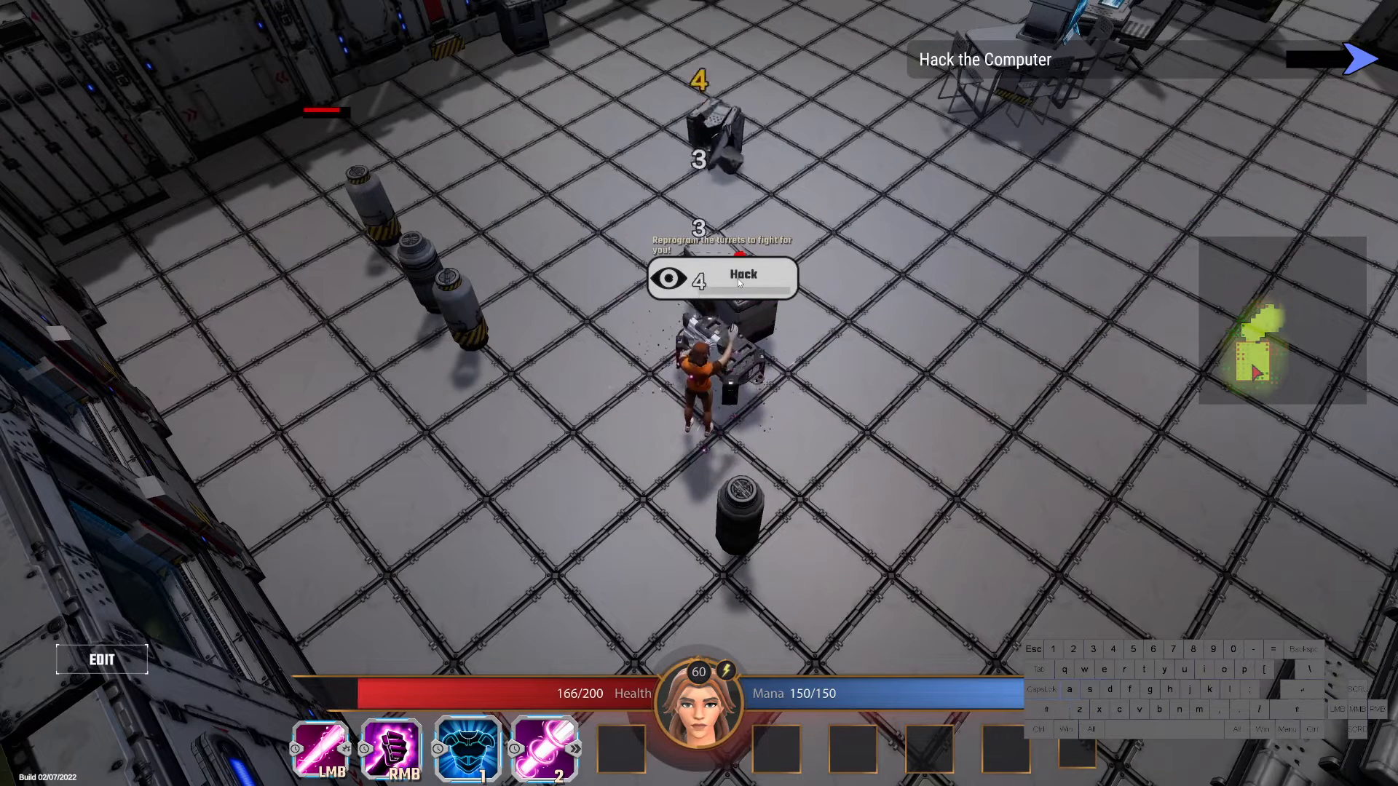
Step: Return to edit mode and set the Turrets_Console interaction time to 1
click(106, 659)
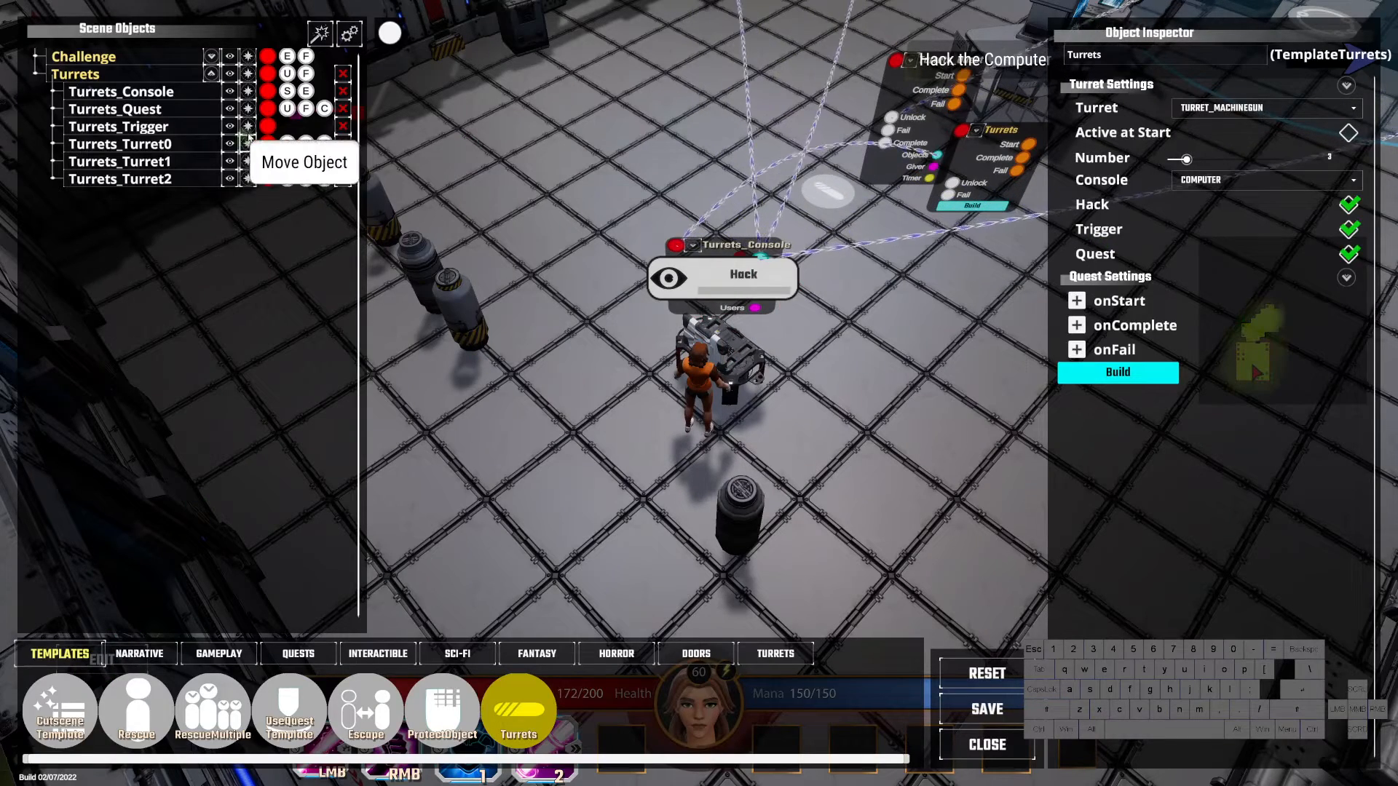
click(230, 92)
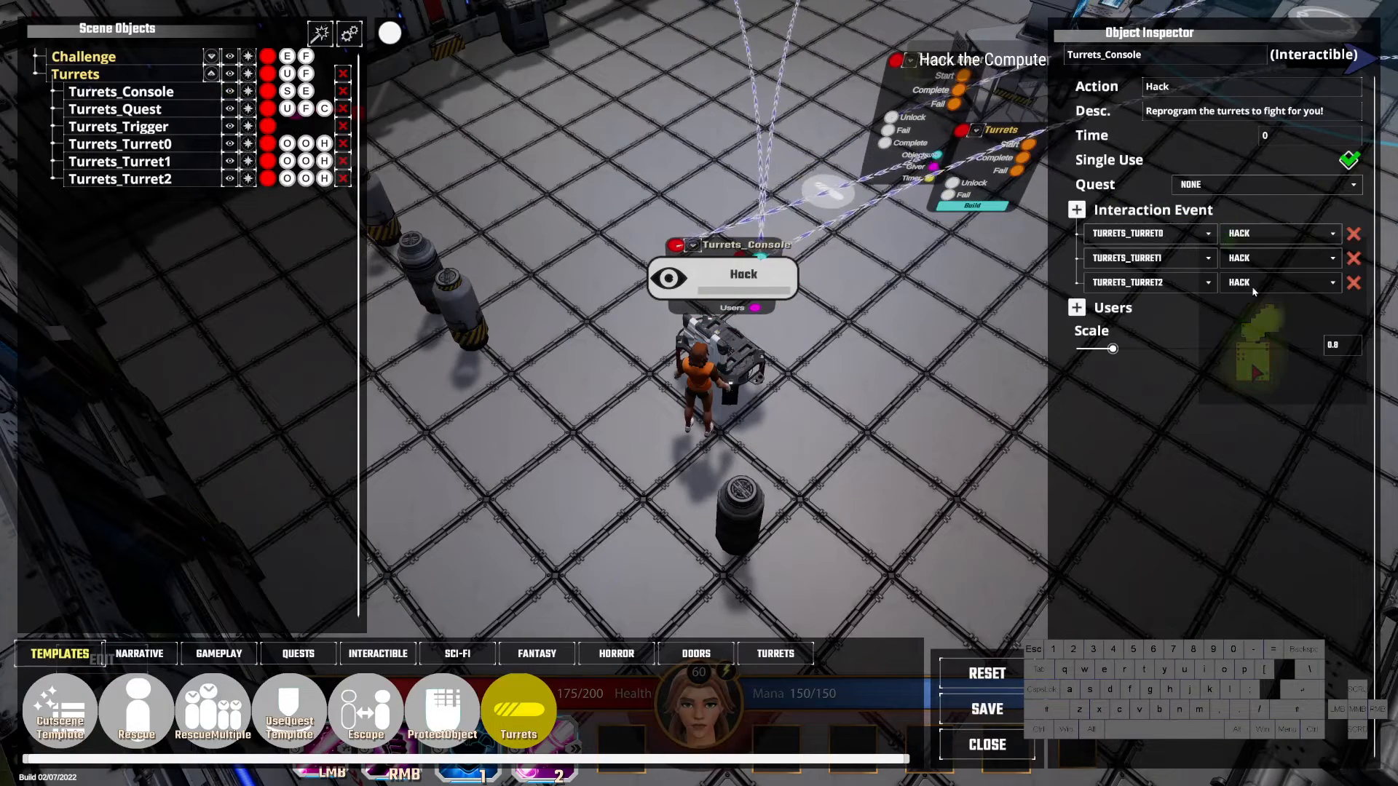
click(1266, 139)
text(1)
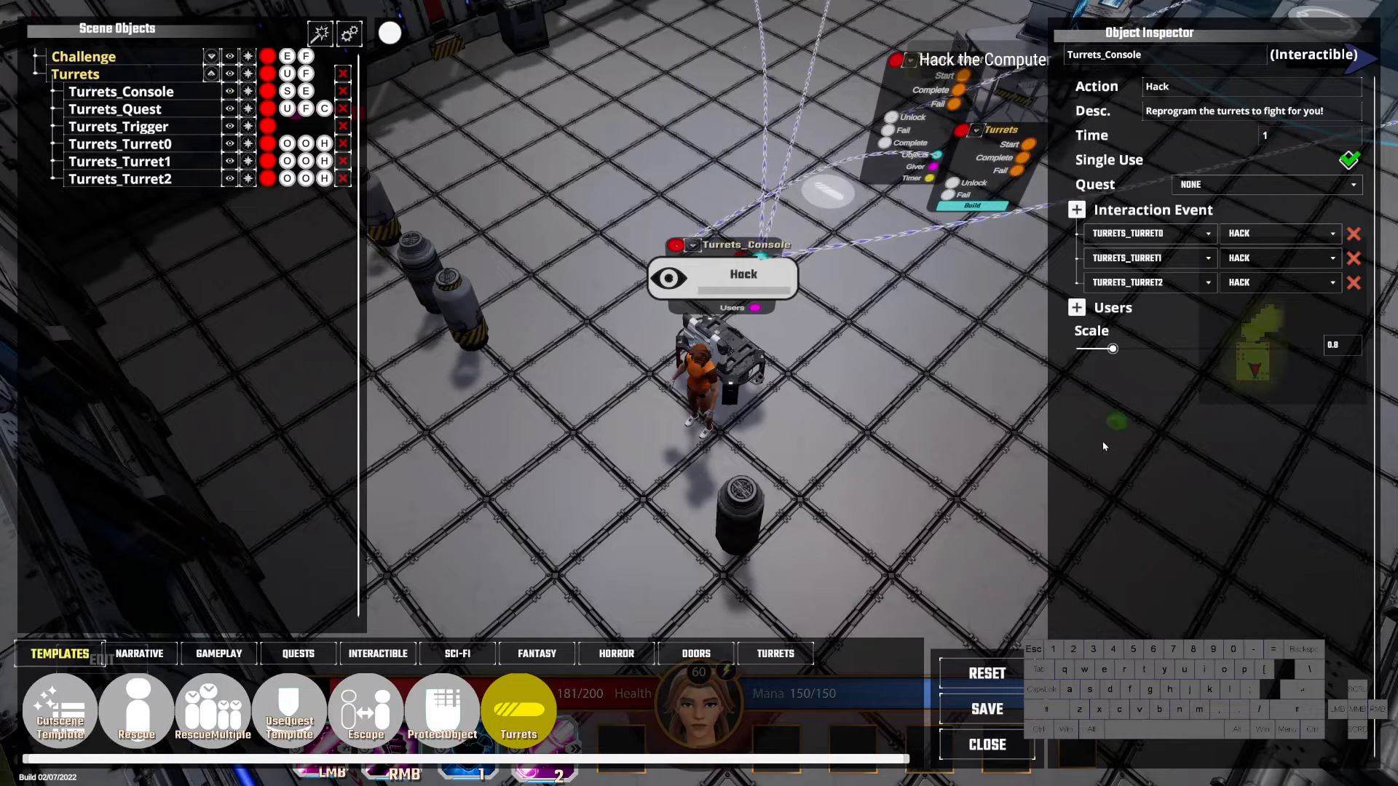
Step: Reset the level, exit editing and run the character from the fenced starting area back towards the console
click(1015, 680)
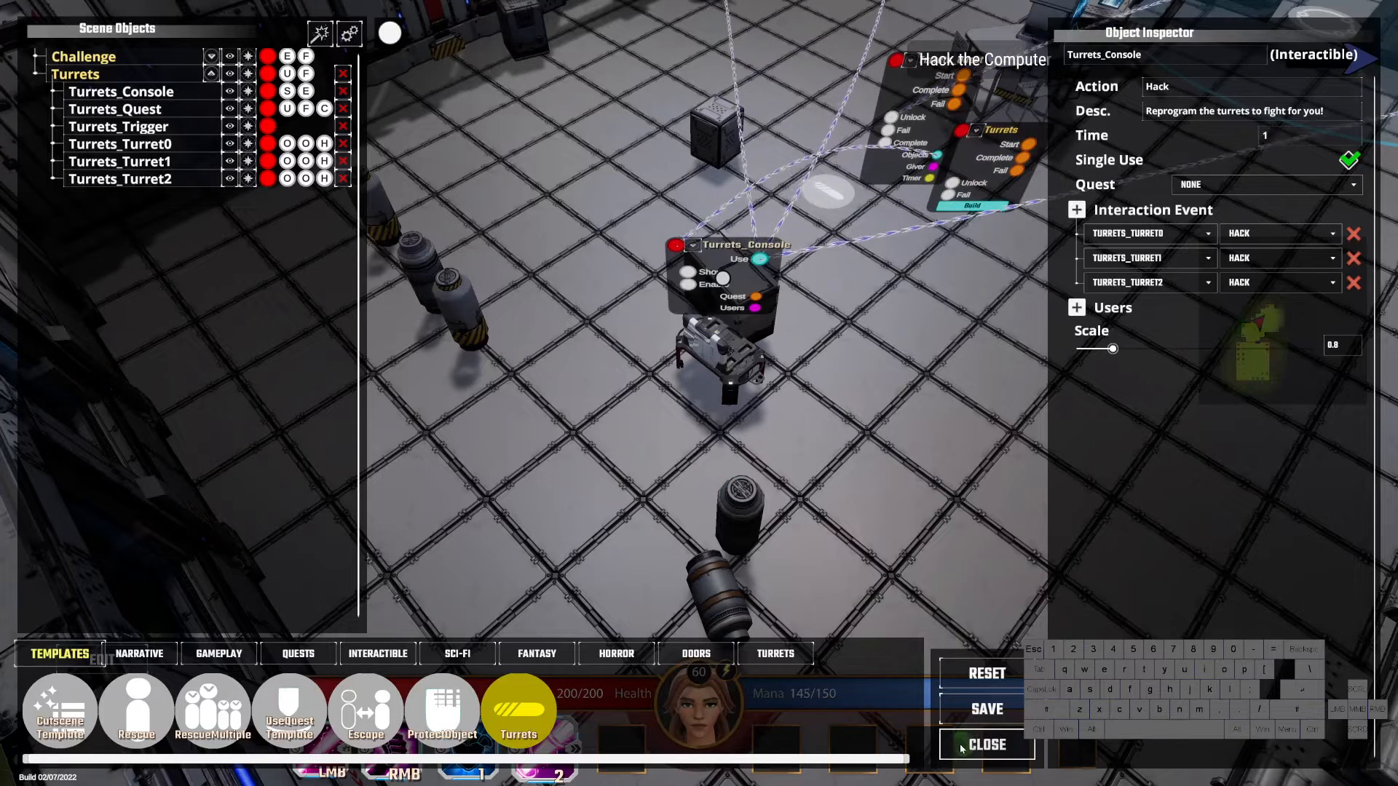
click(961, 749)
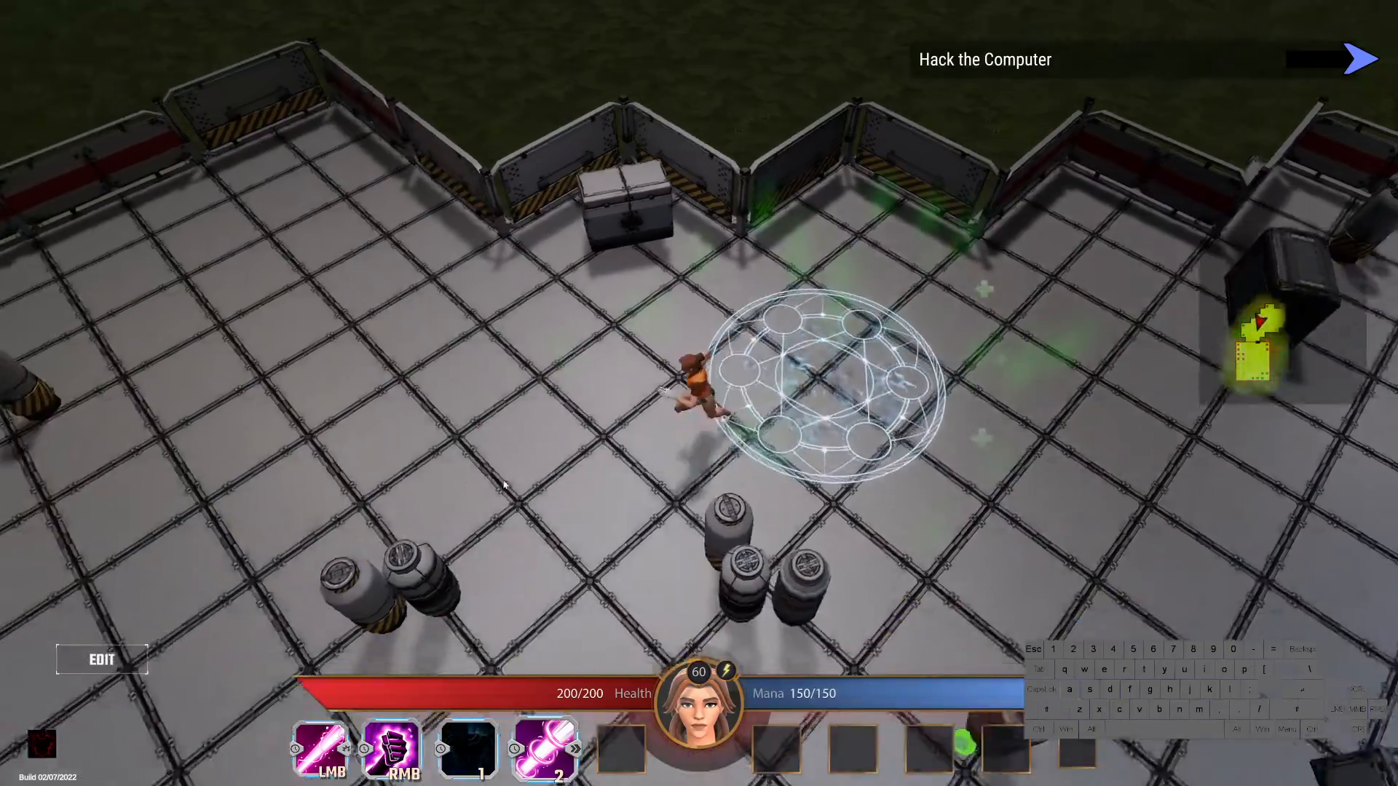
click(513, 475)
click(565, 527)
click(807, 575)
click(580, 510)
click(514, 505)
click(655, 586)
click(558, 541)
click(548, 530)
click(575, 561)
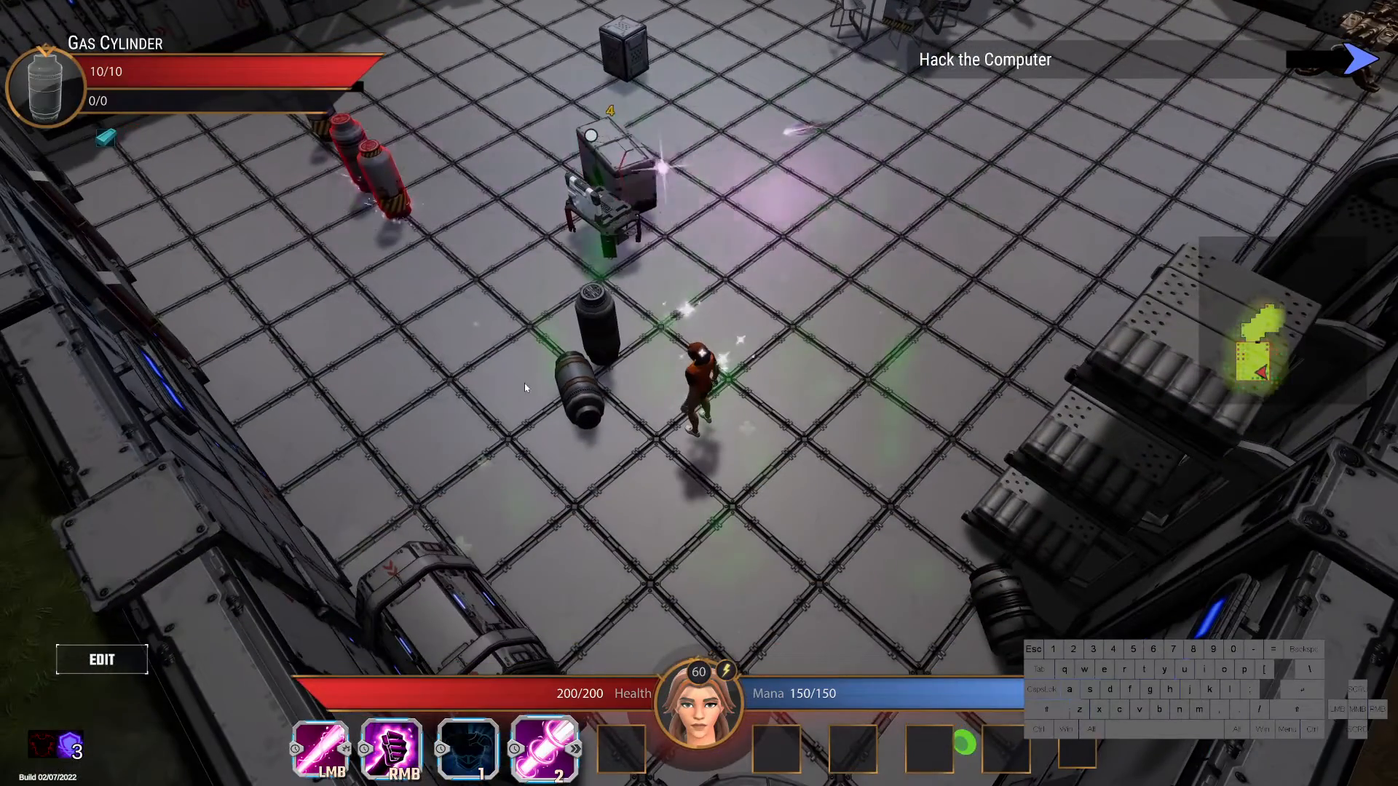
click(393, 588)
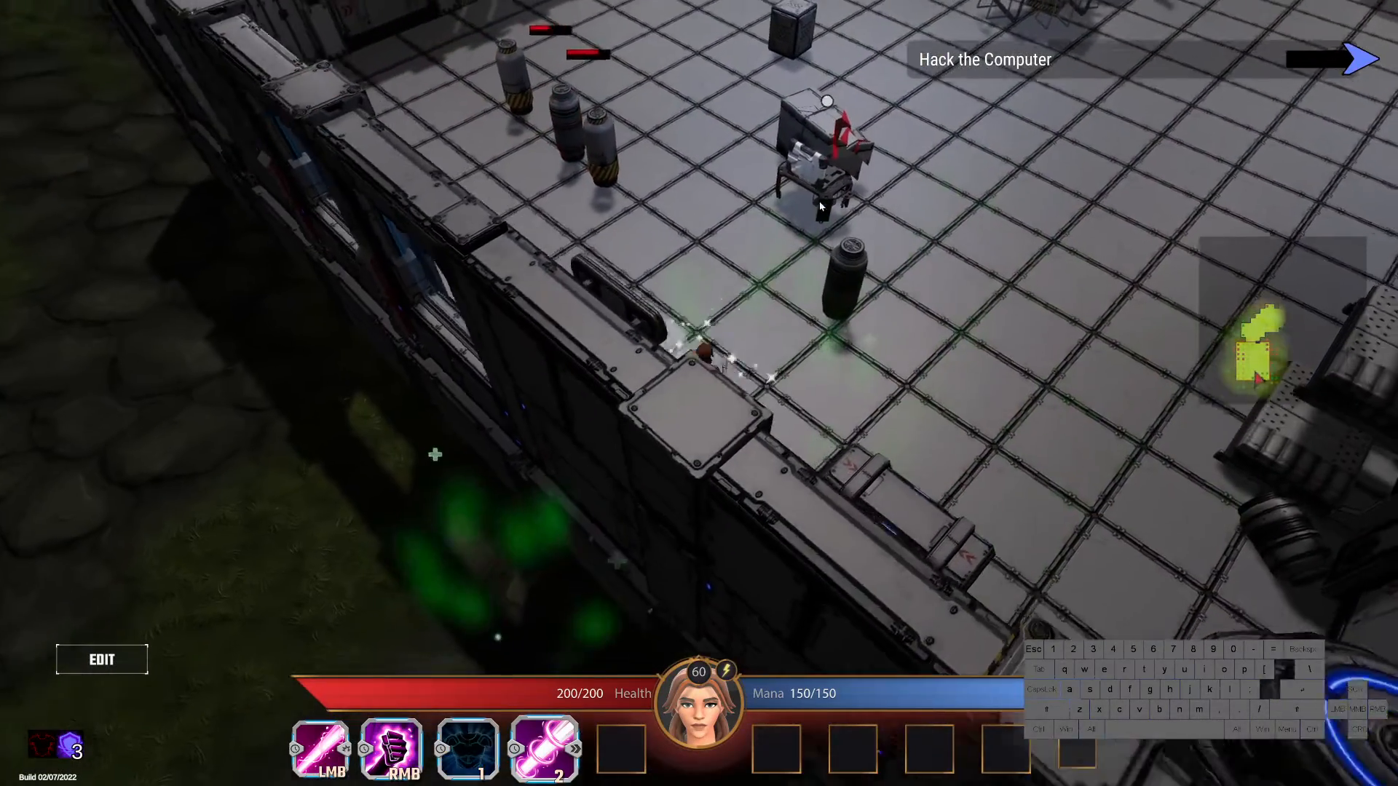
Step: Hack the console with the character and continue past the end-of-challenge summary
click(819, 207)
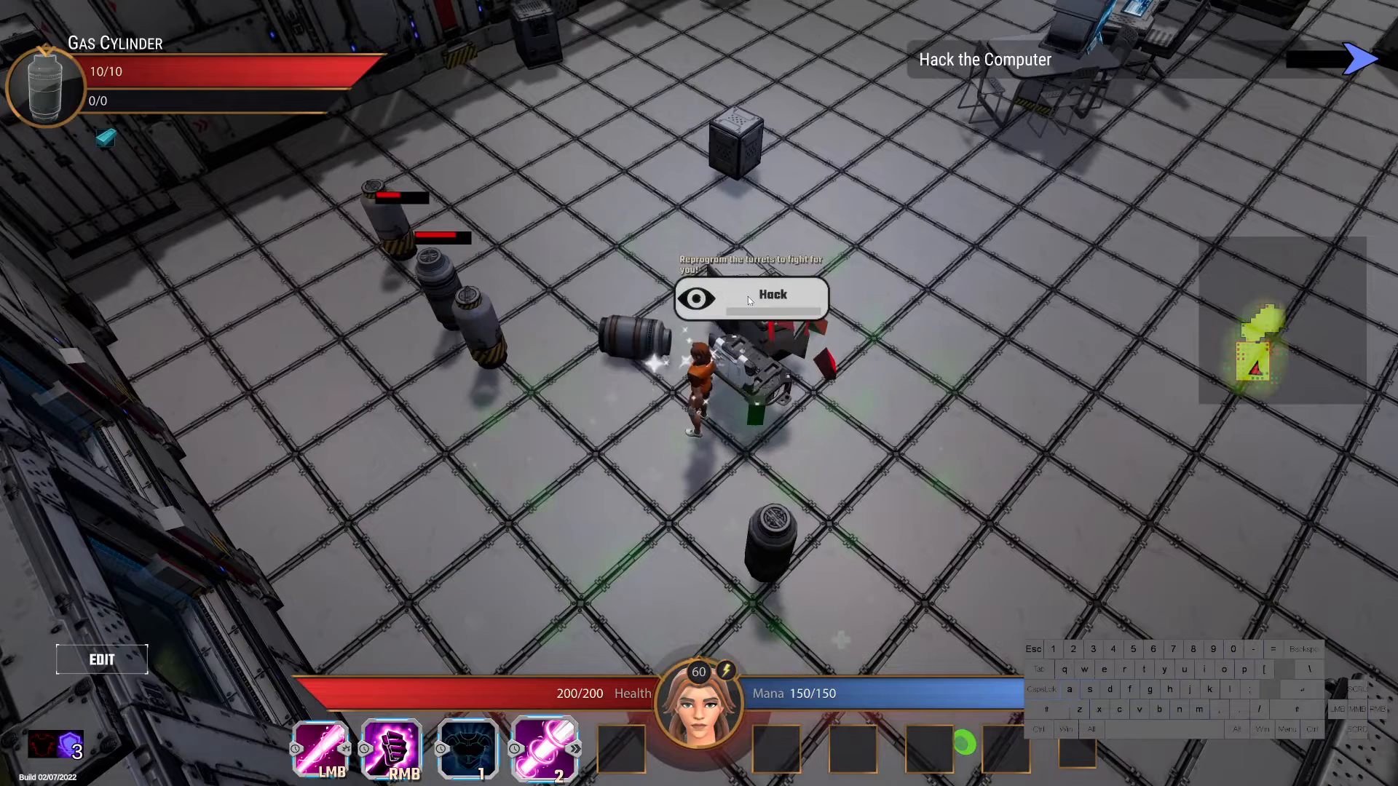
click(749, 300)
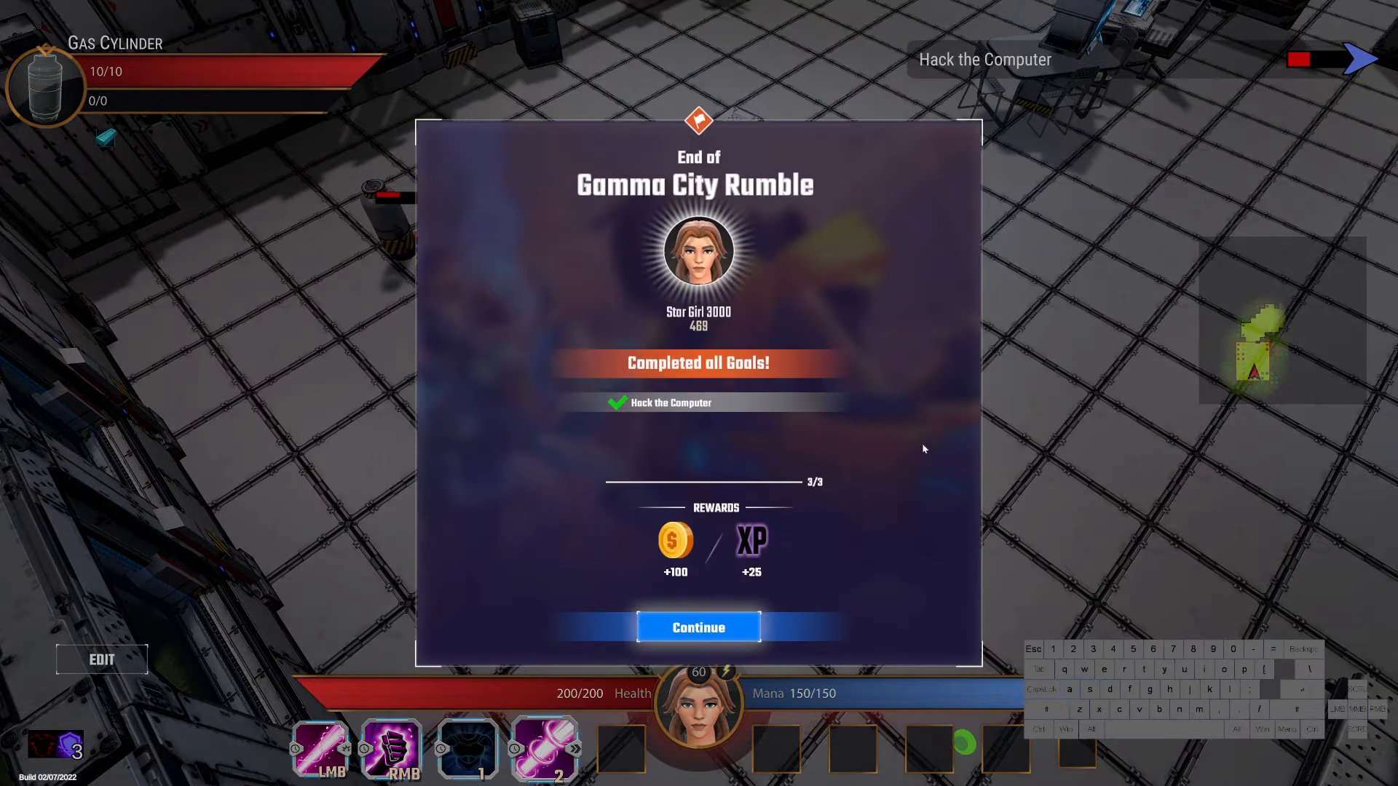
click(728, 632)
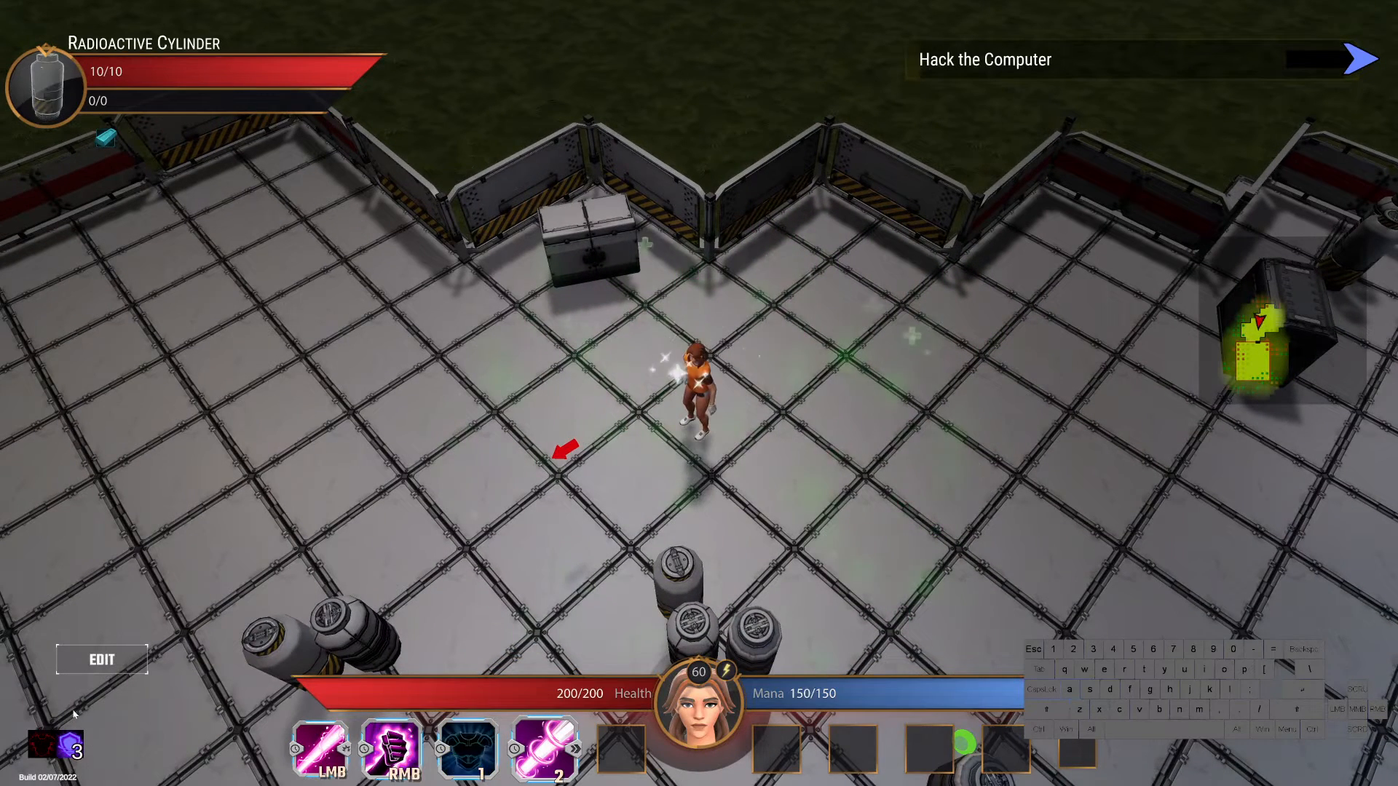
Step: In edit mode, try out several turrets beside the chest, including Turret_HealingAura and Turret_Slow, removing each, and return to the template assets
click(101, 660)
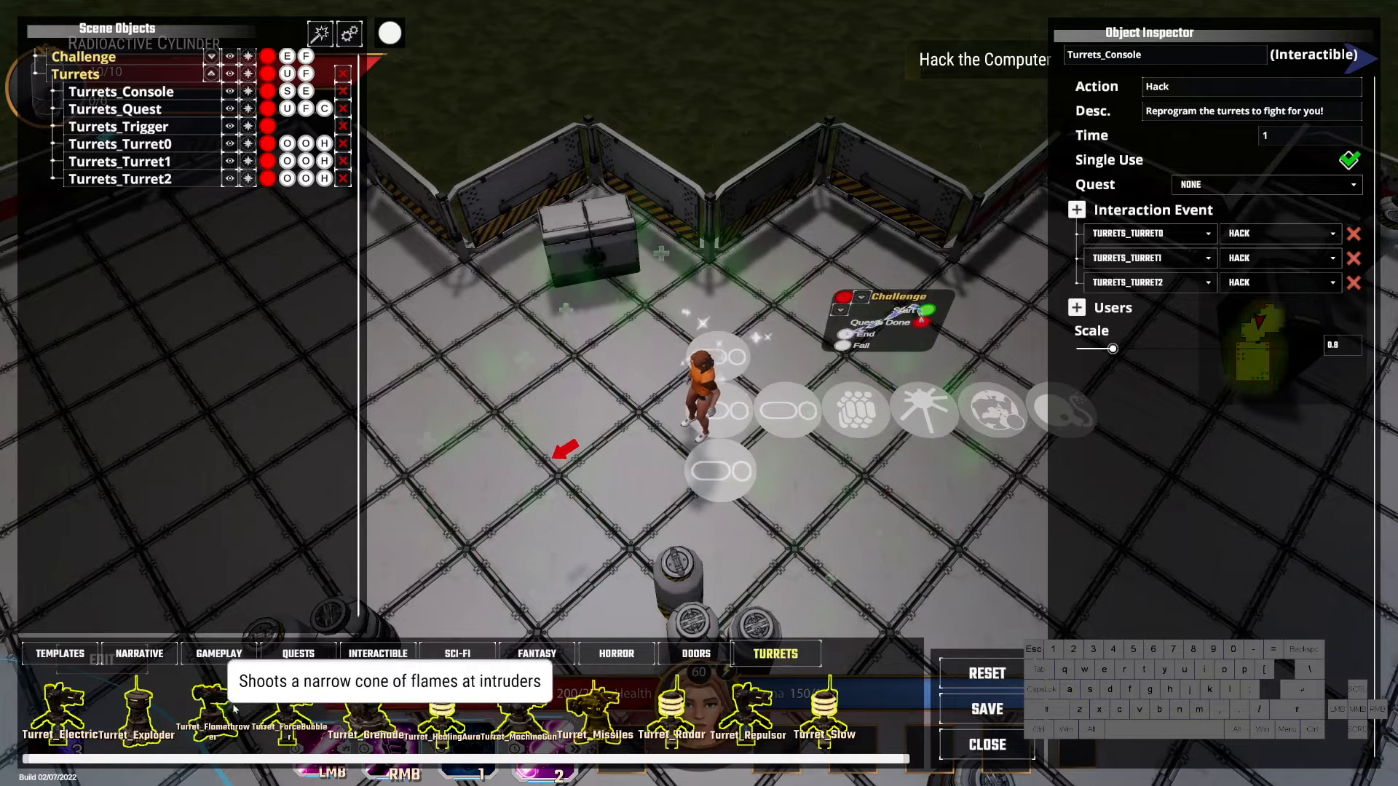
drag(290, 703, 576, 301)
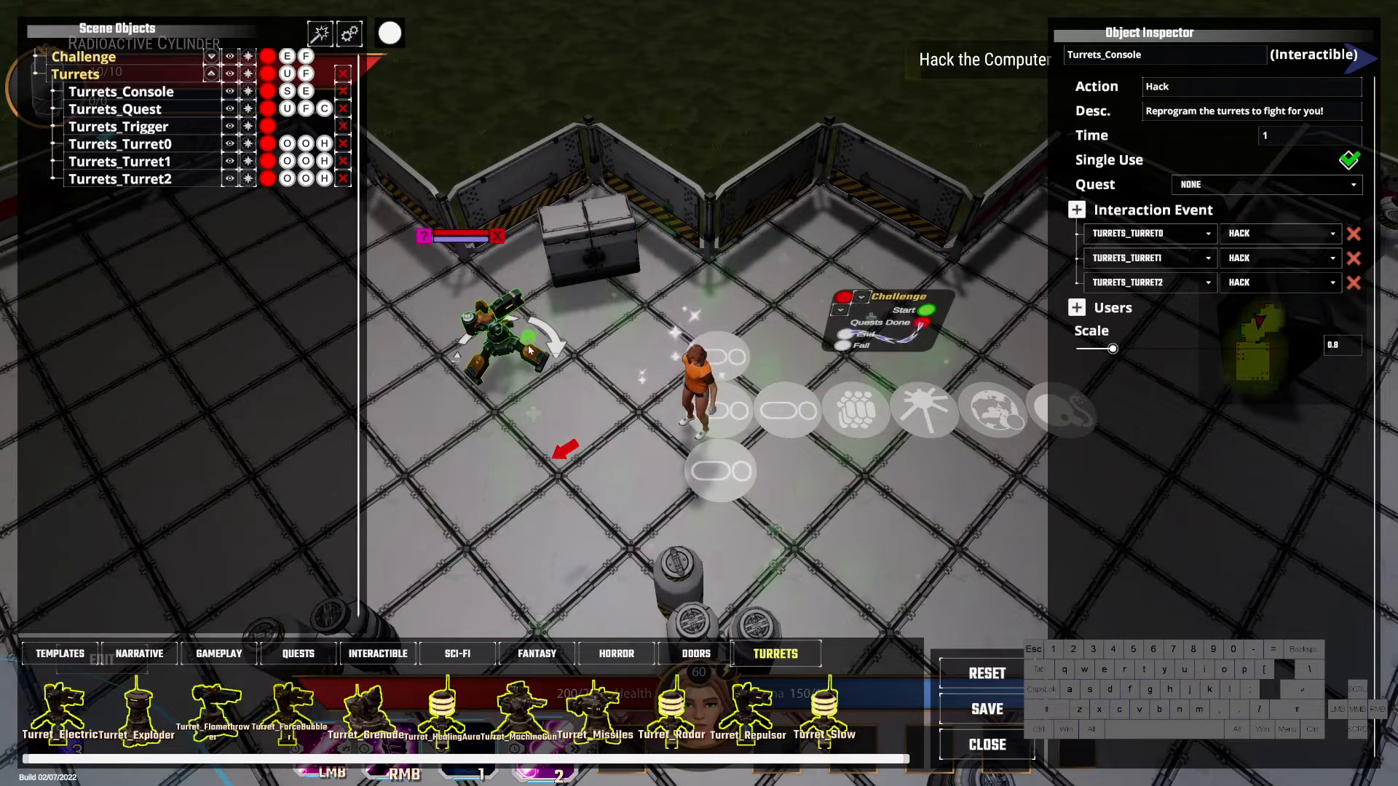
drag(532, 348, 492, 612)
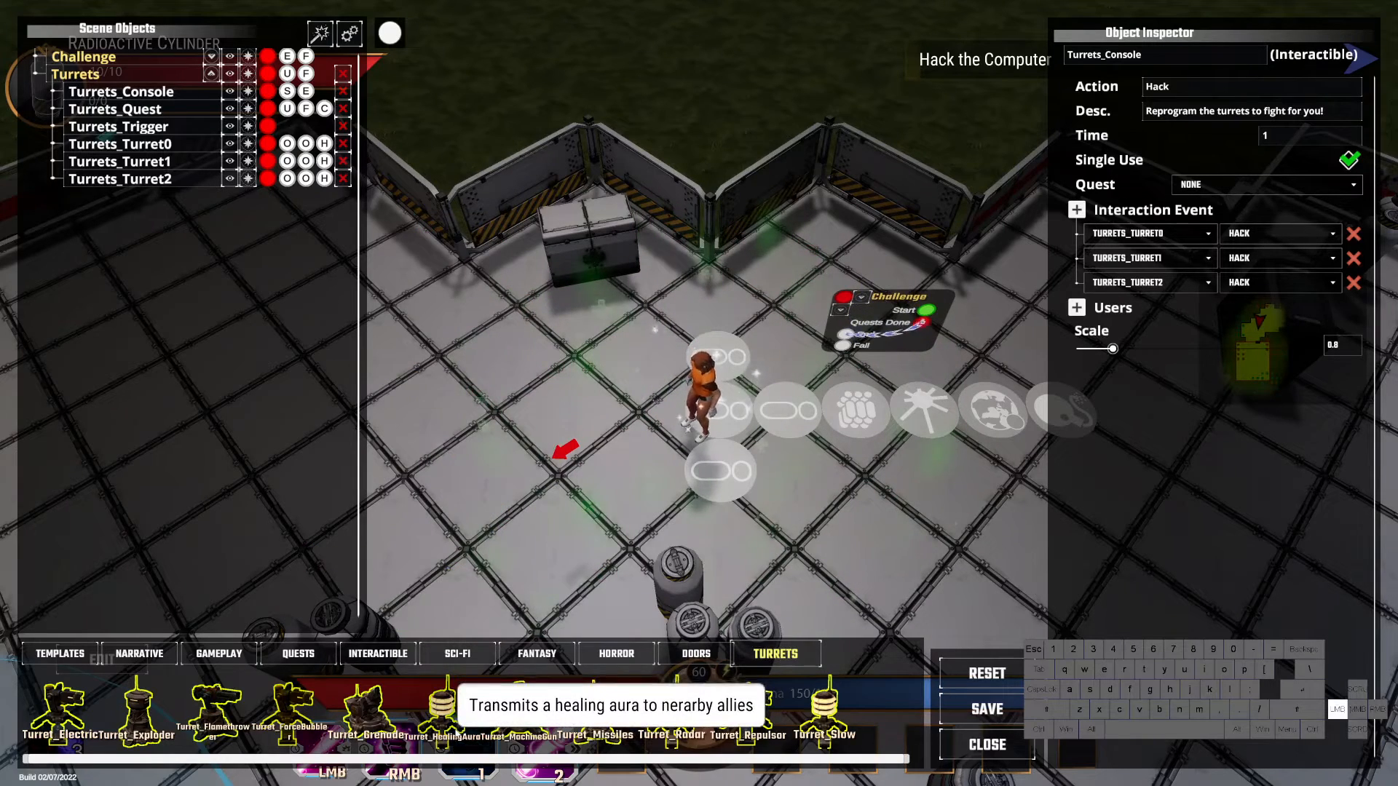
drag(442, 703, 457, 393)
key(Delete)
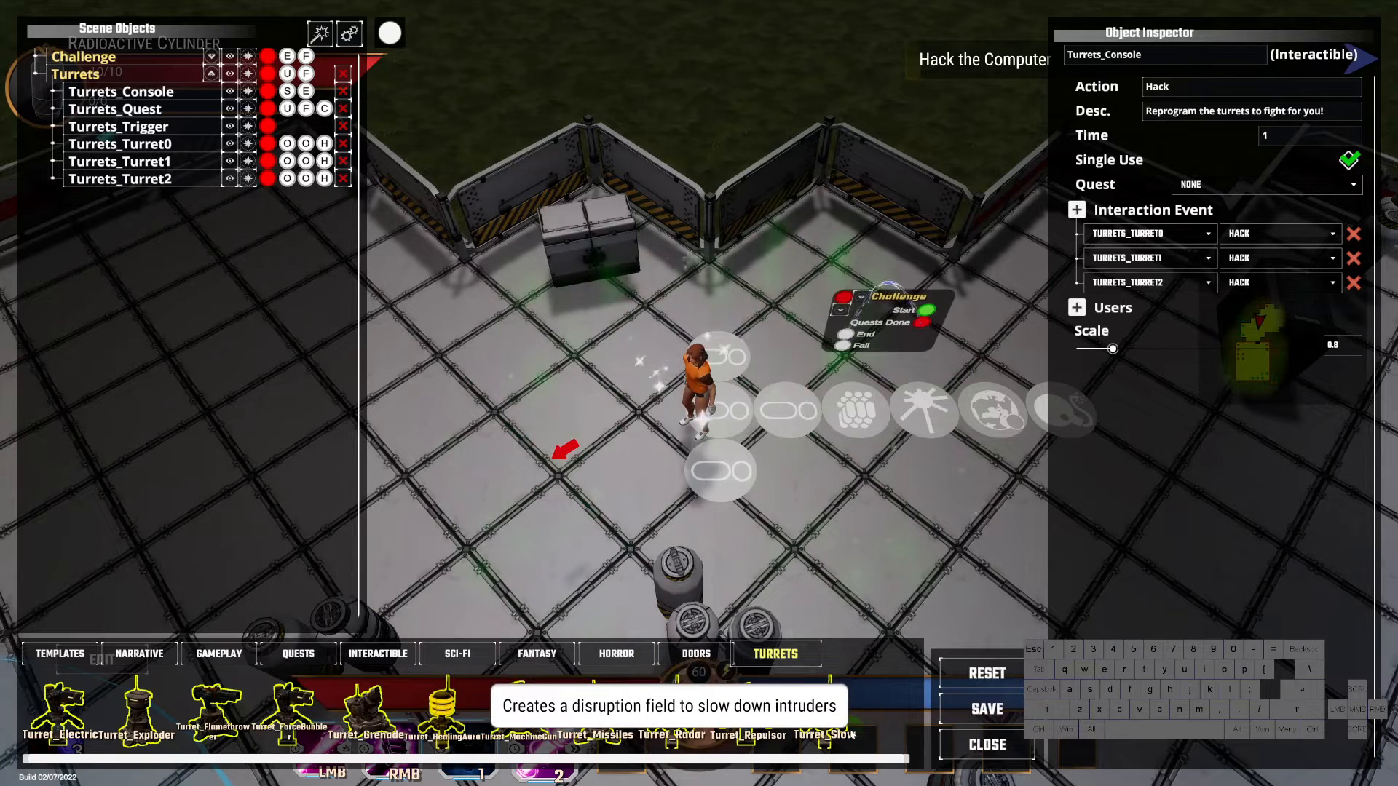
drag(836, 724, 506, 406)
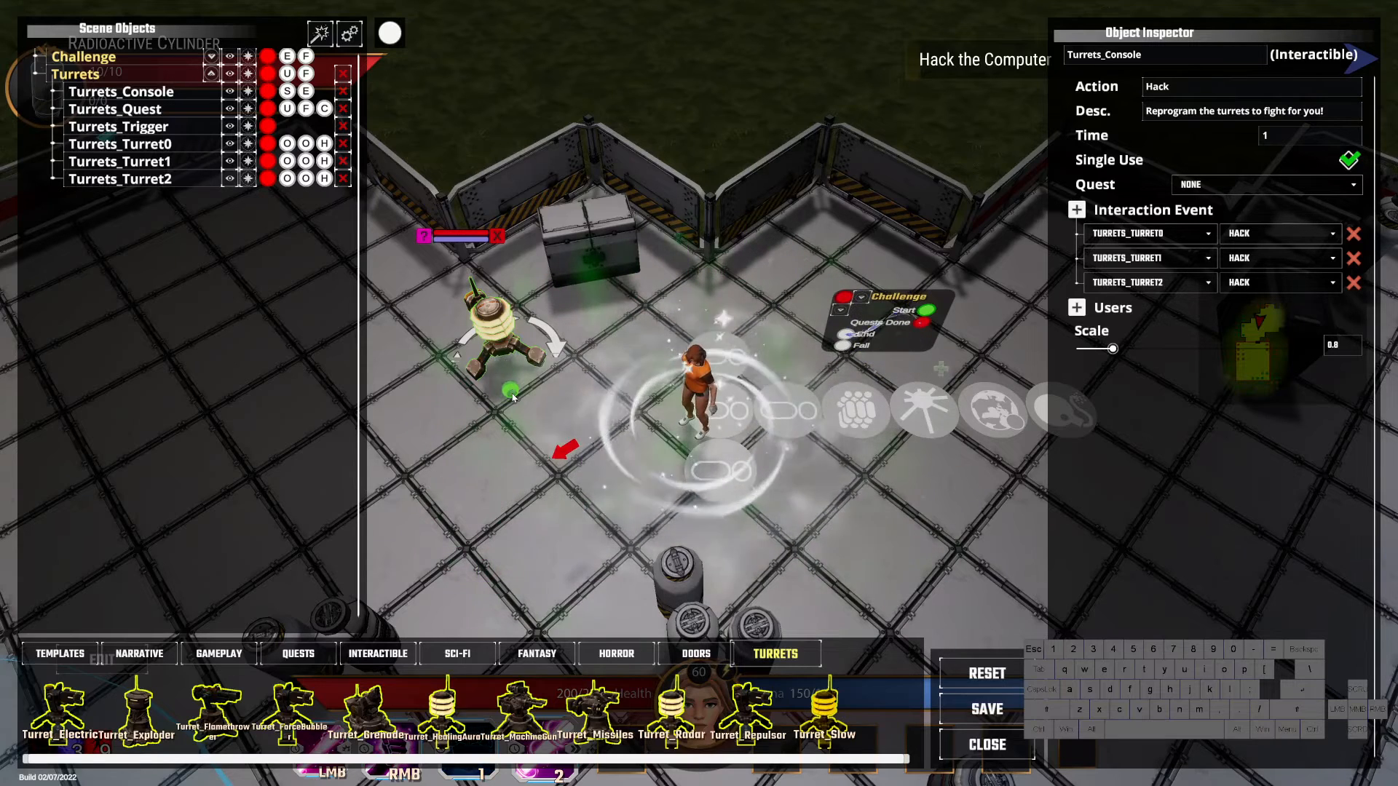
key(Delete)
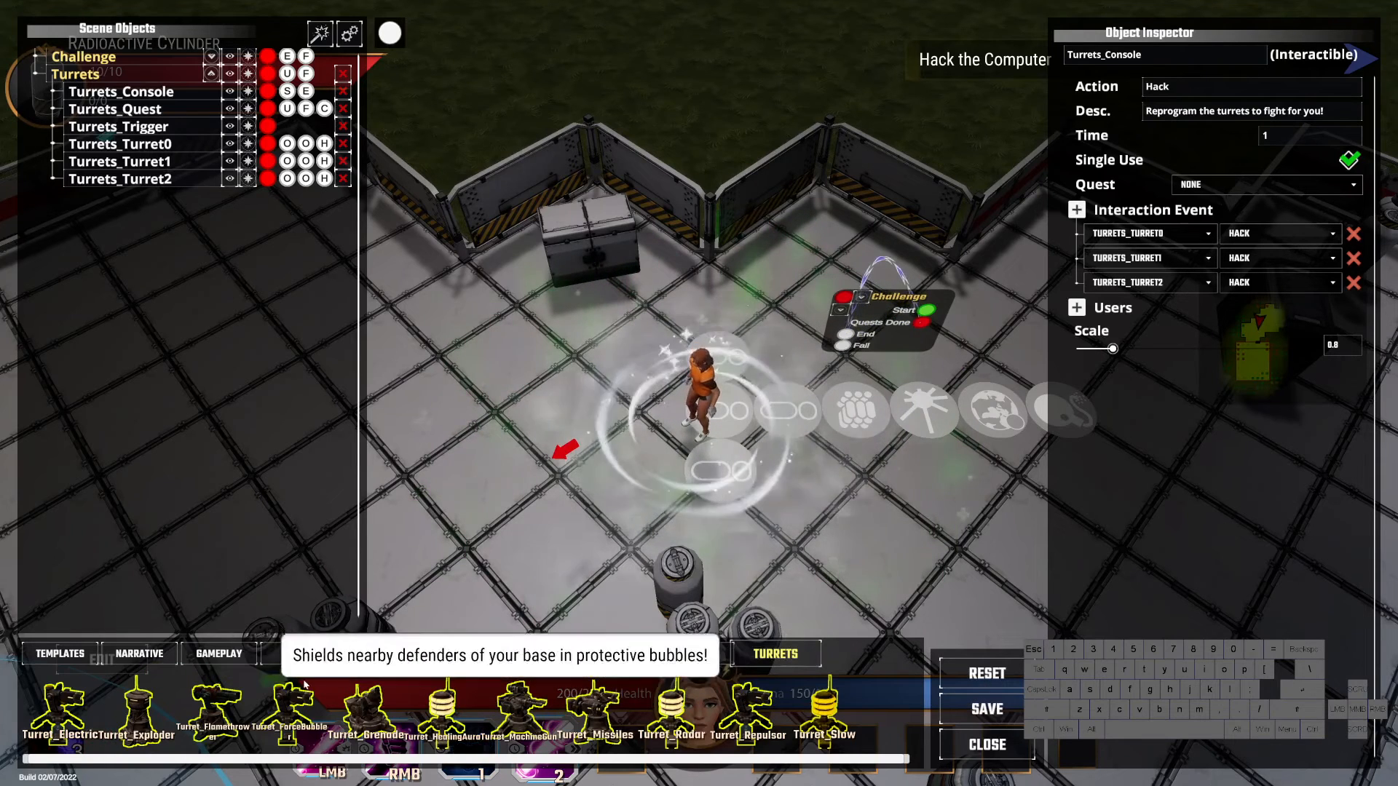
click(59, 655)
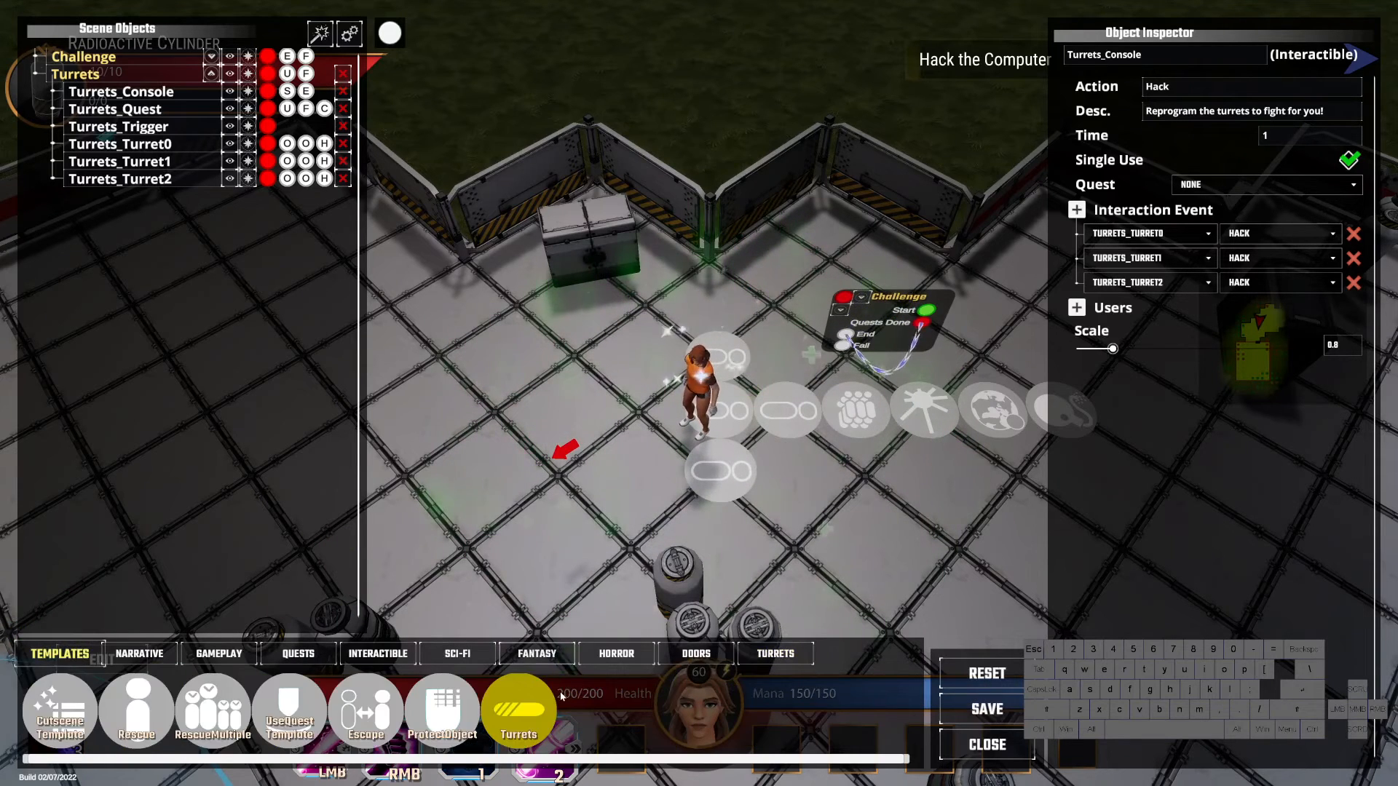